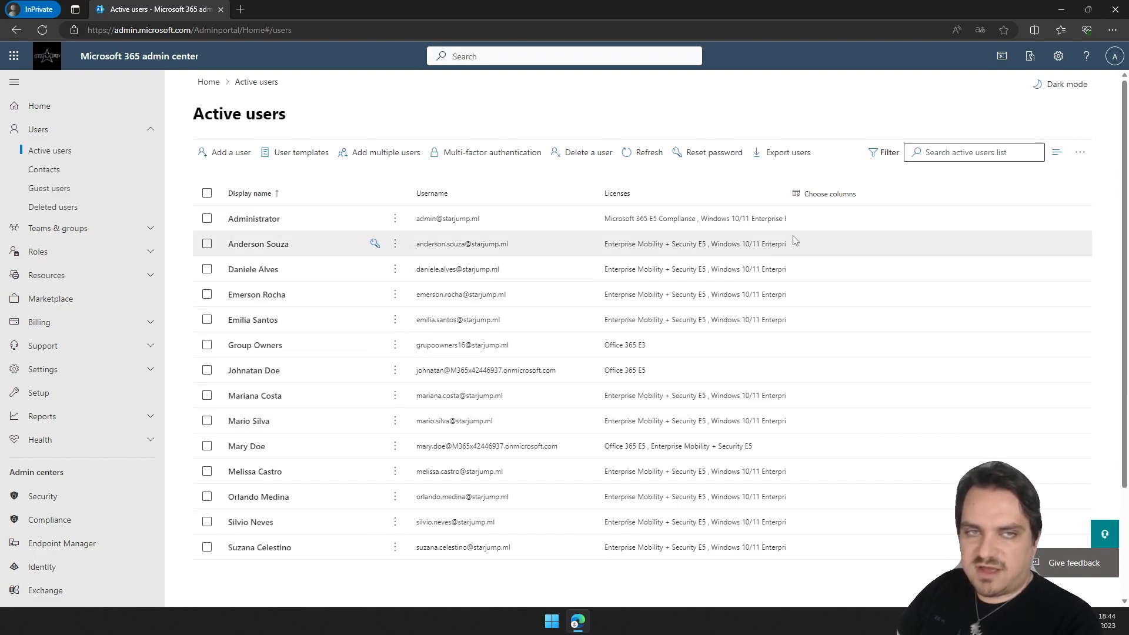
Start adding a new user from the Active users list.
left_click(971, 153)
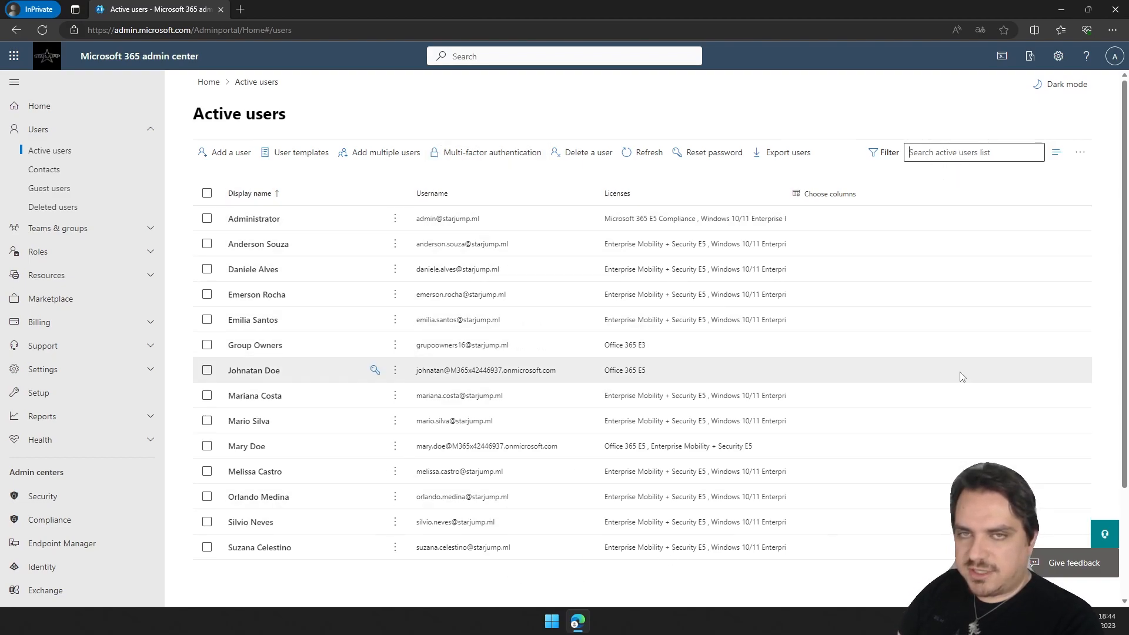
left_click(406, 183)
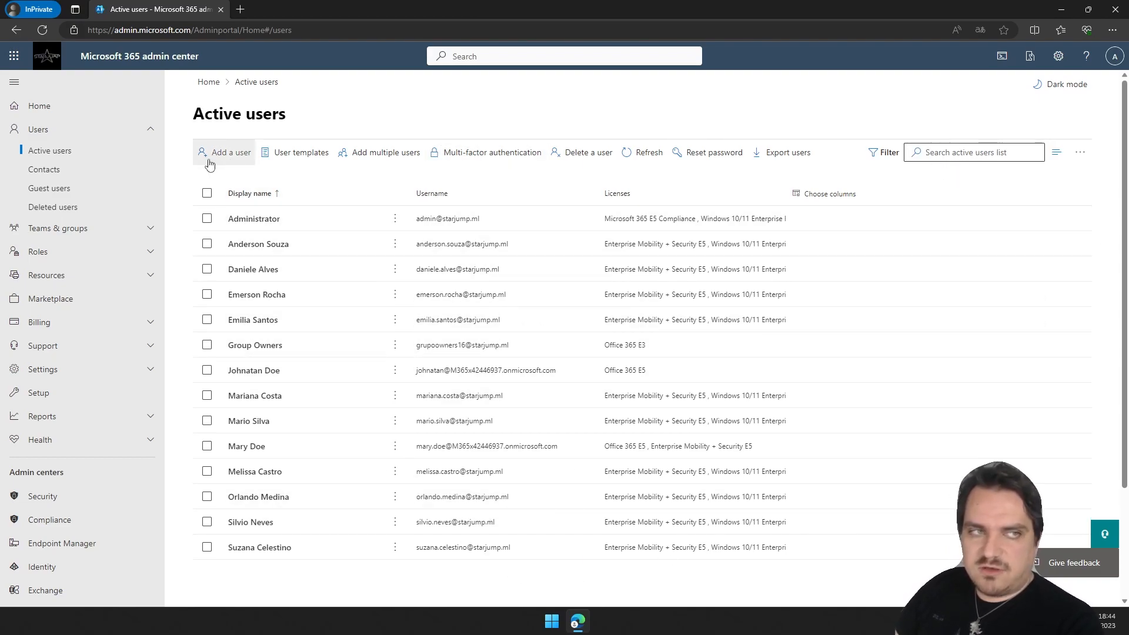
left_click(231, 153)
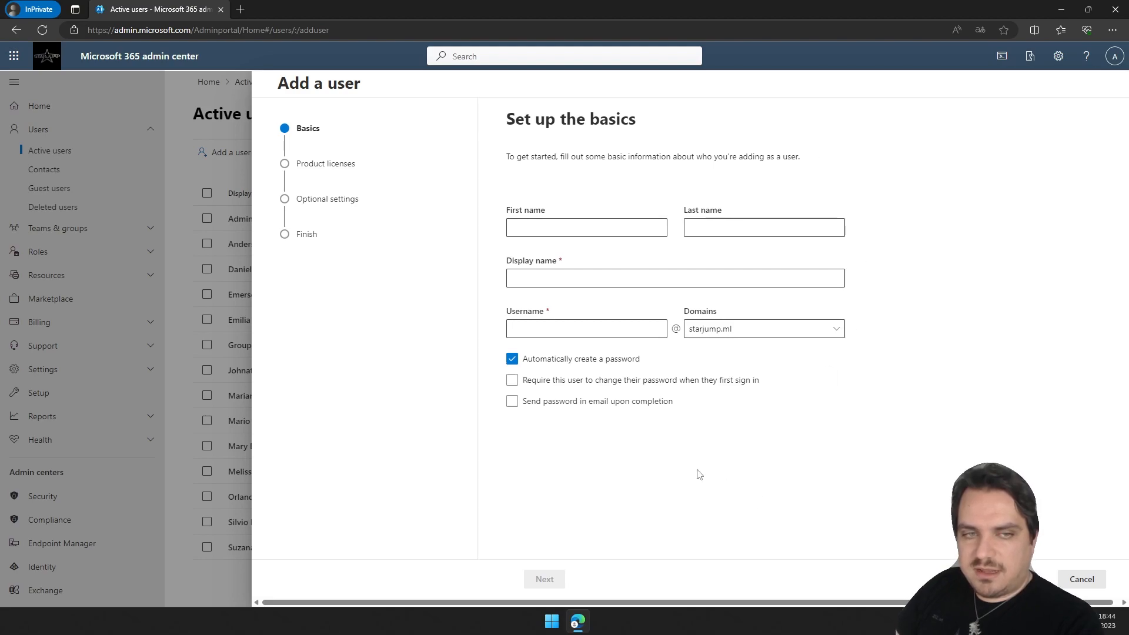
Enter Teste as the first name and Sobrenome as the last name of the new user.
left_click(596, 229)
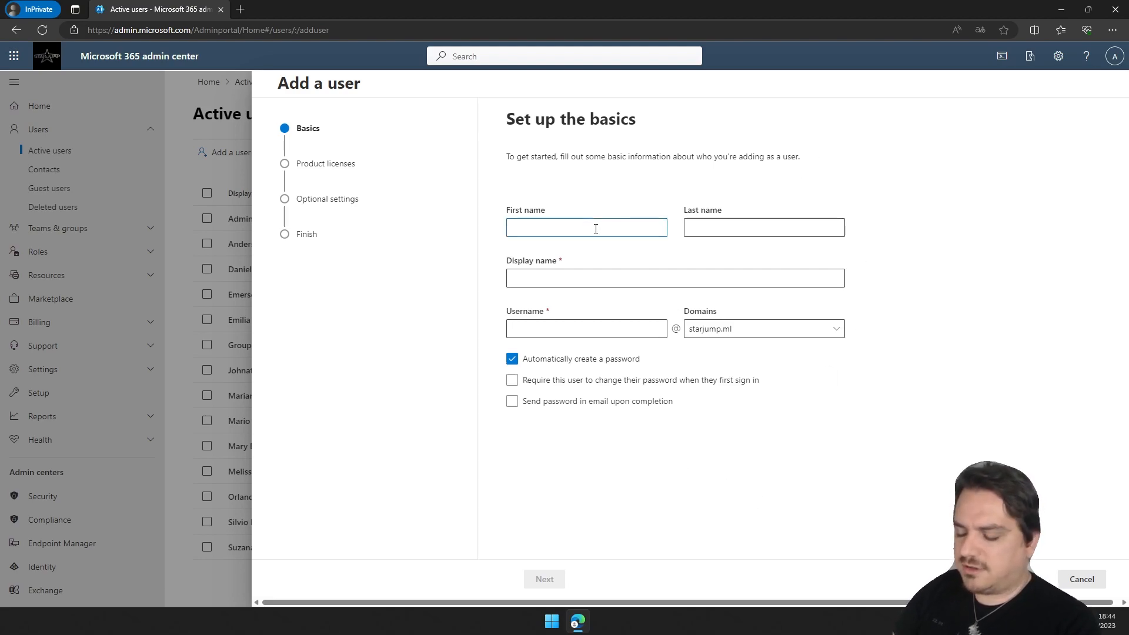
type("Teste")
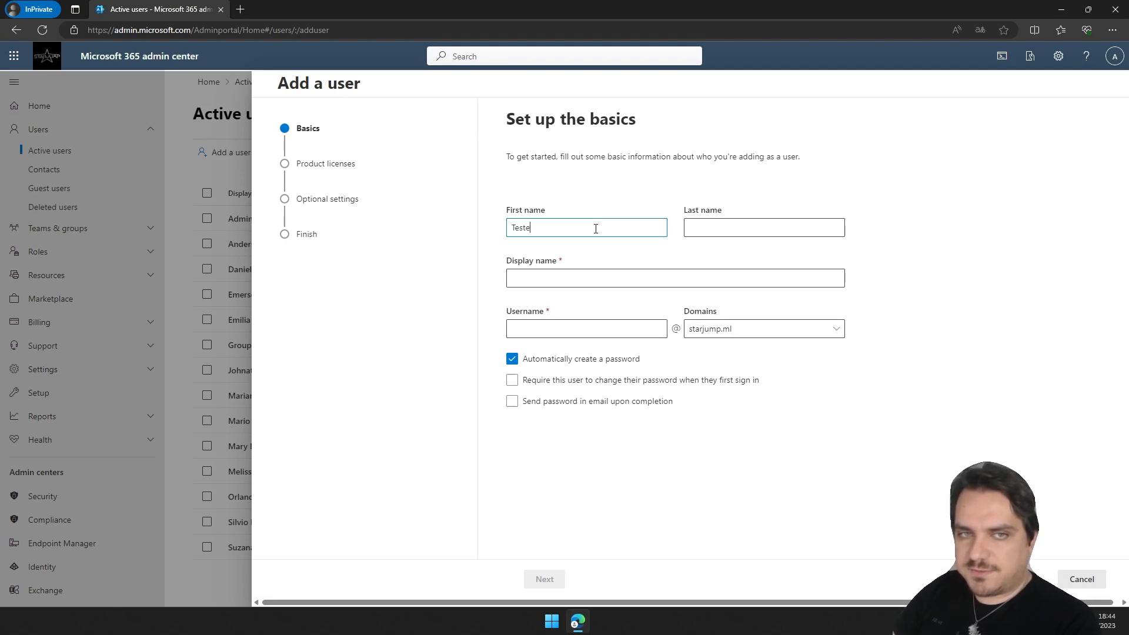
key("Tab")
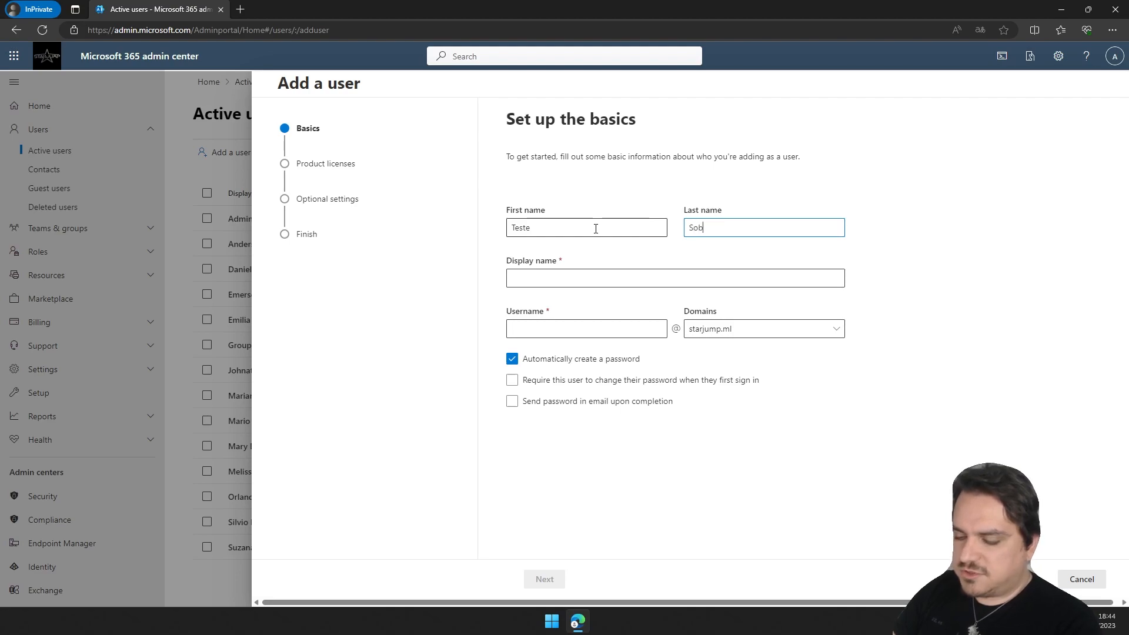
type("Sobrenome")
key("Tab")
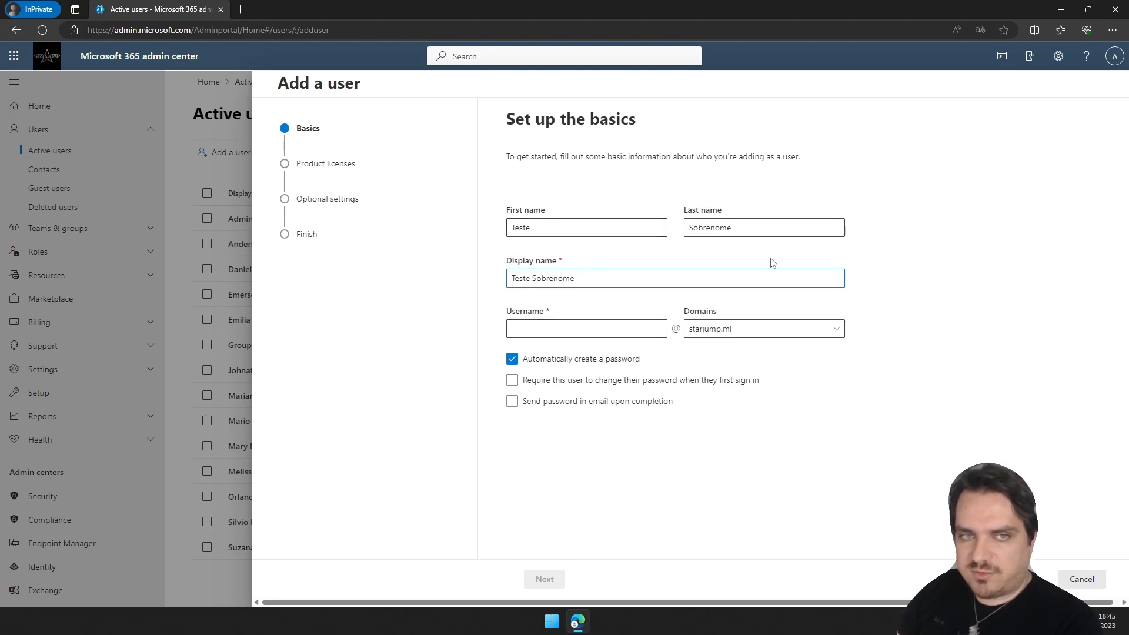
Set the username to teste.sobrenome.
left_click(571, 327)
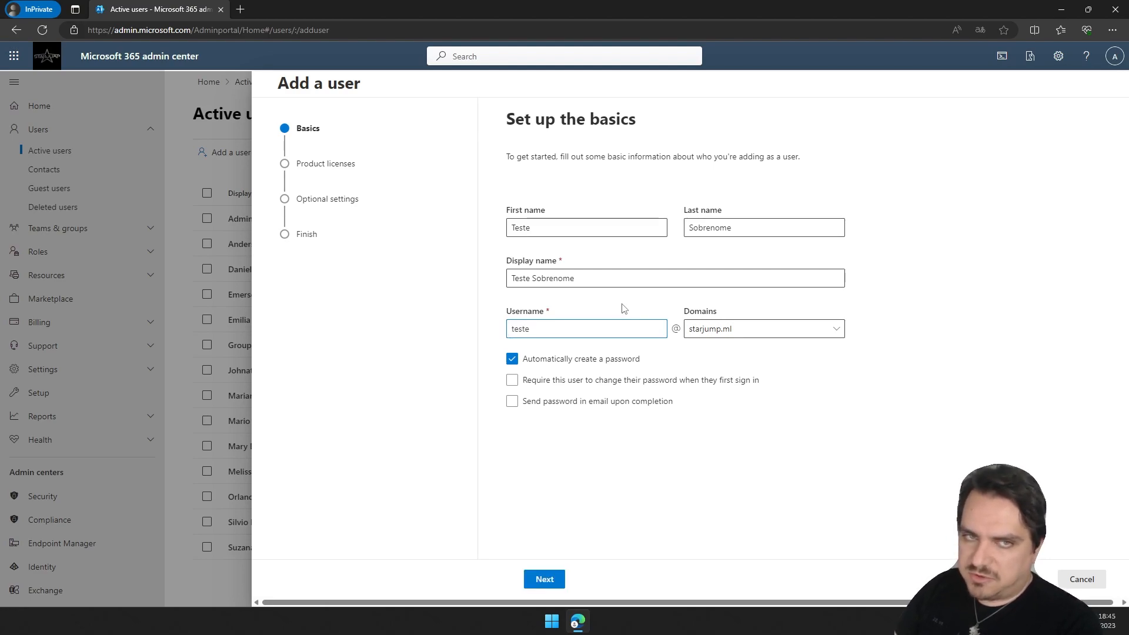
type(".s")
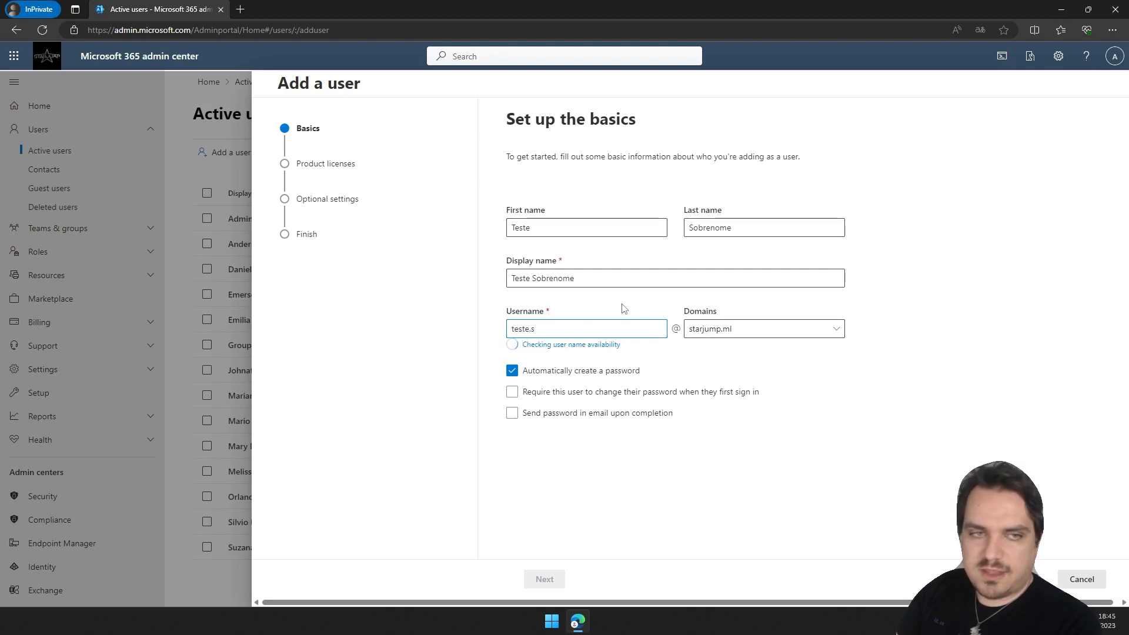
type("obreno")
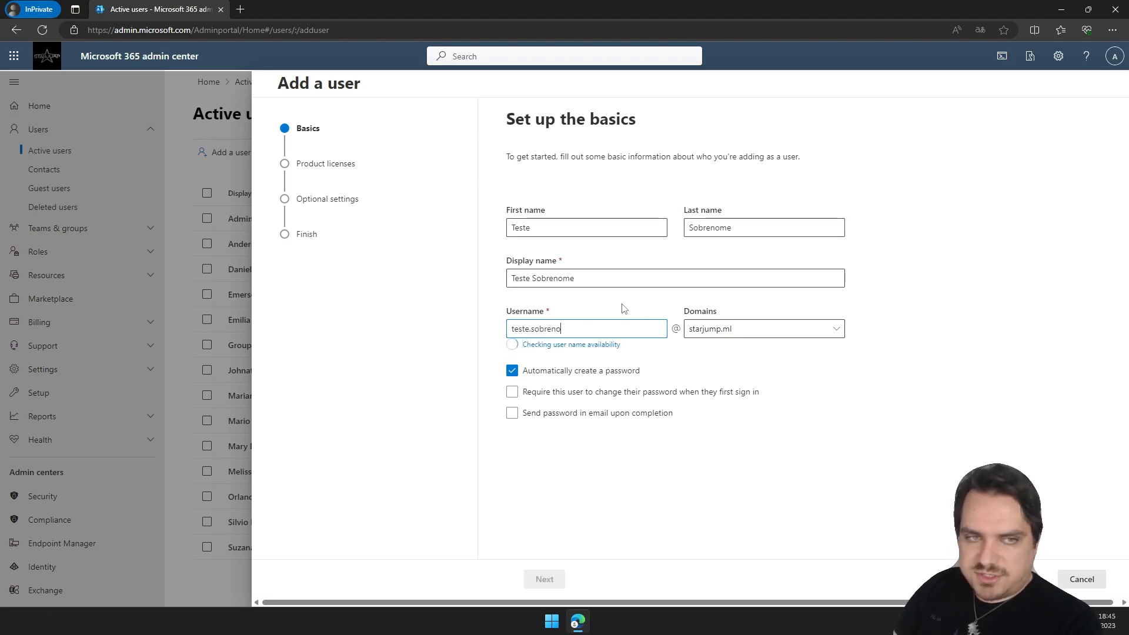
type("me")
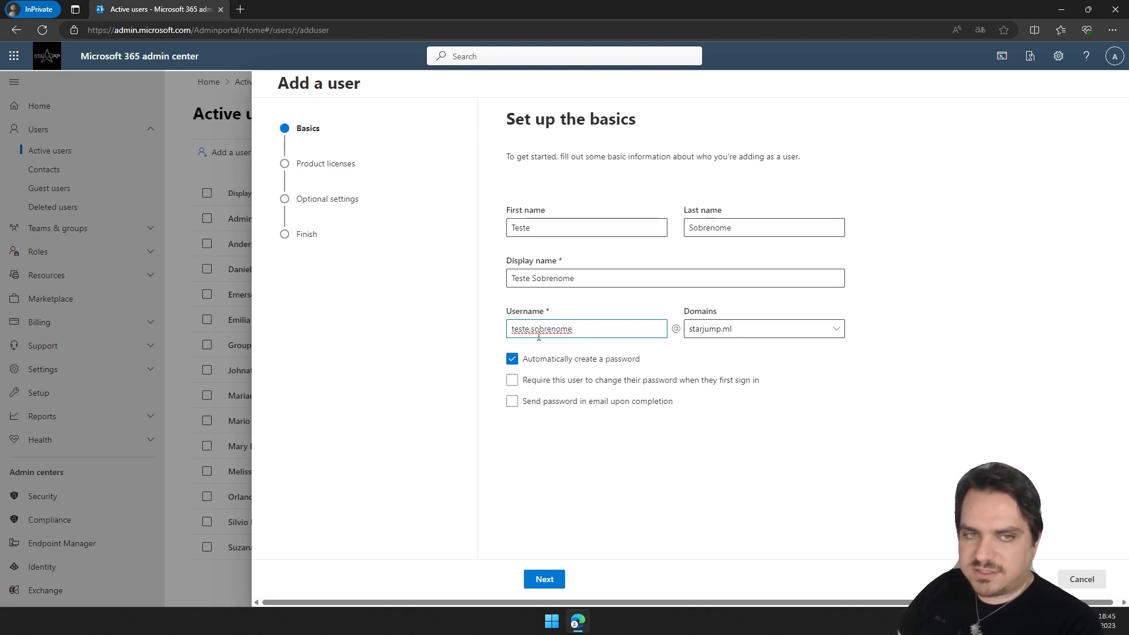
Choose starjump.ml as the username's domain.
left_click(760, 334)
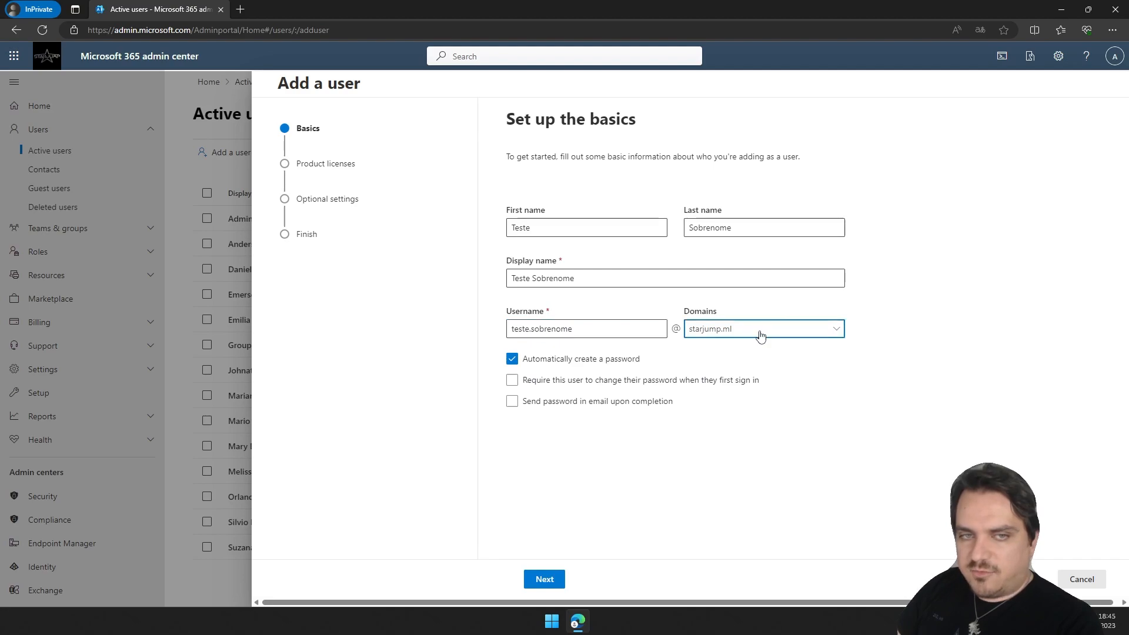
left_click(880, 314)
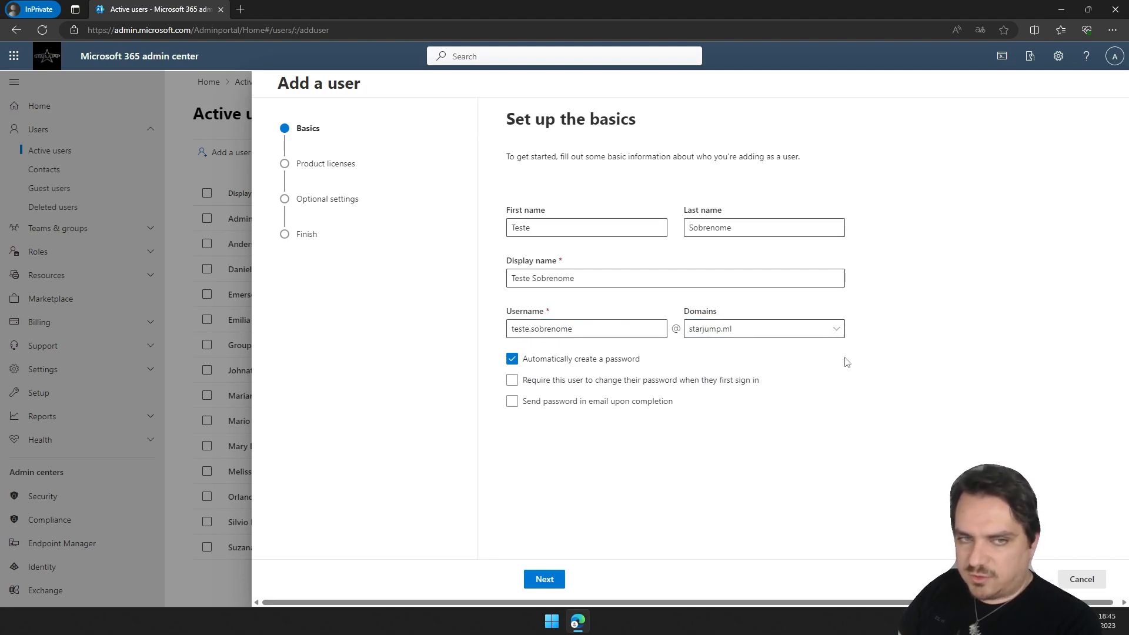
left_click(788, 329)
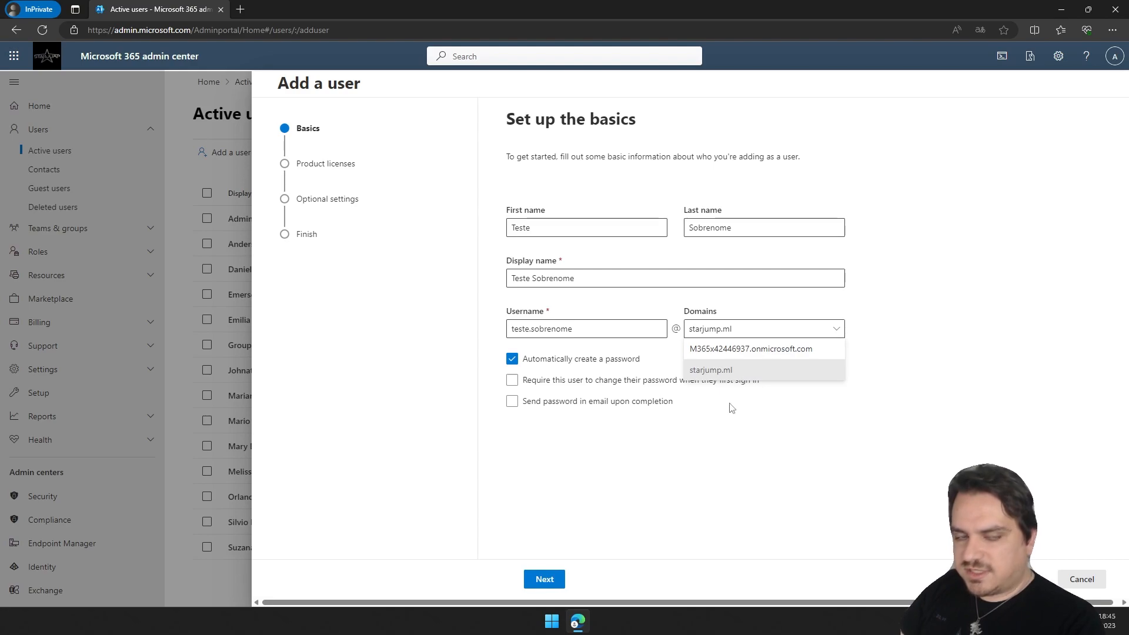
left_click(783, 372)
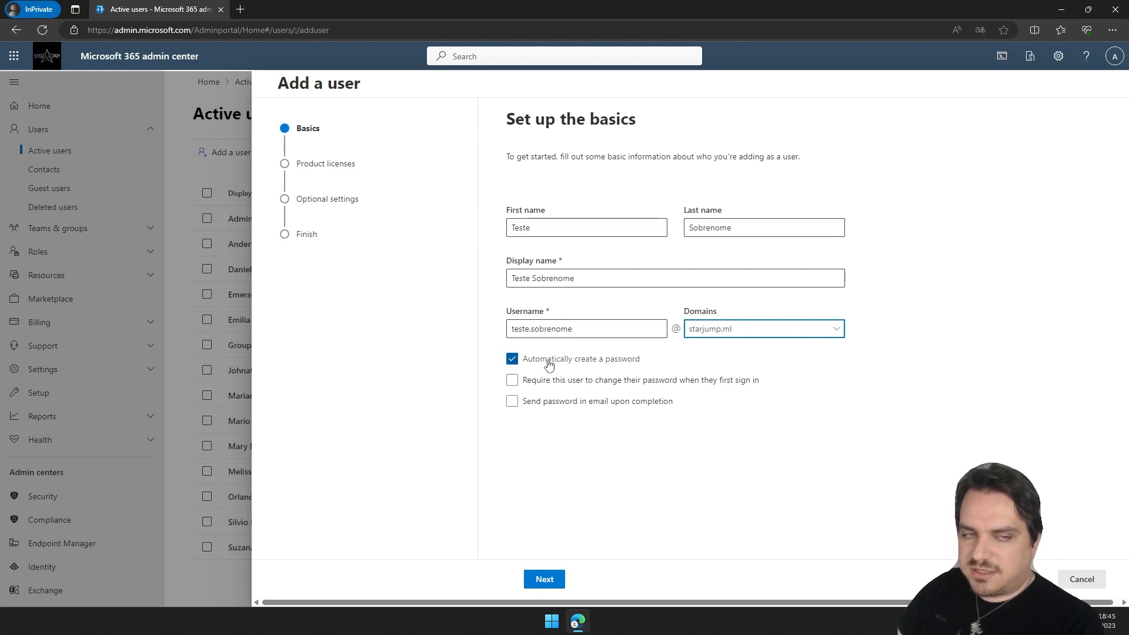
Keep the automatically created password, require a password change at first sign-in, and continue to licenses.
left_click(545, 366)
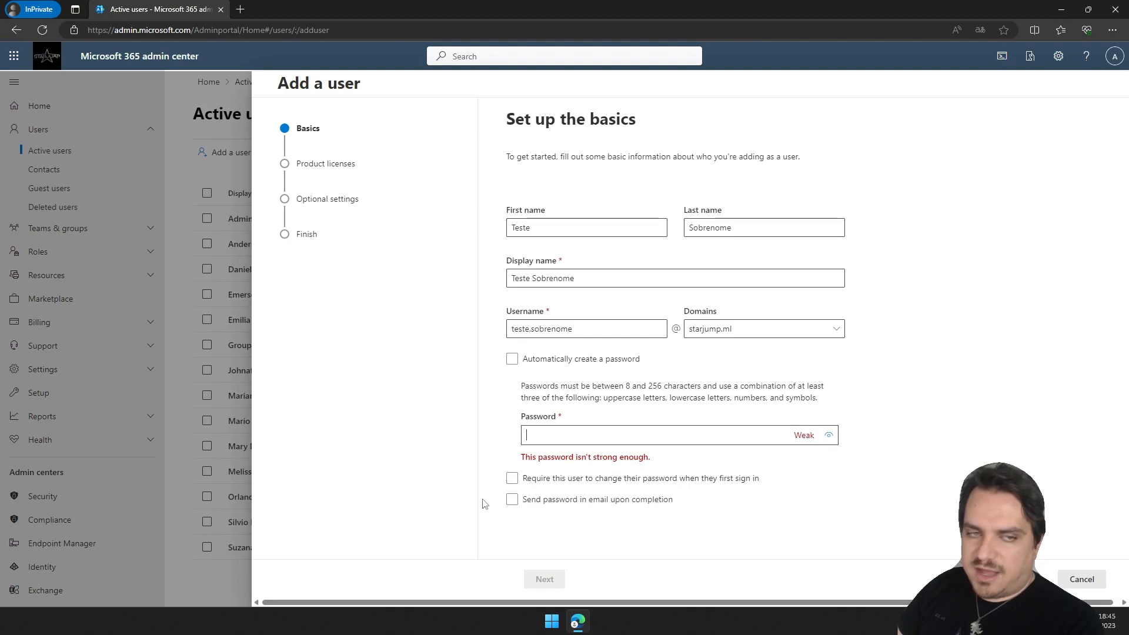
left_click(511, 365)
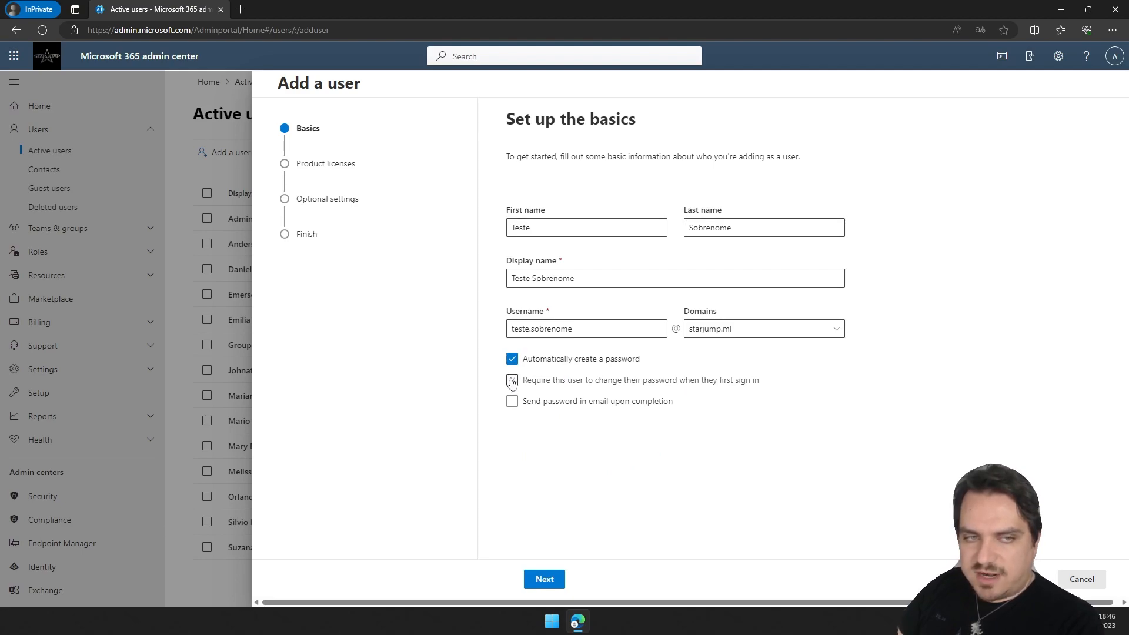
left_click(512, 381)
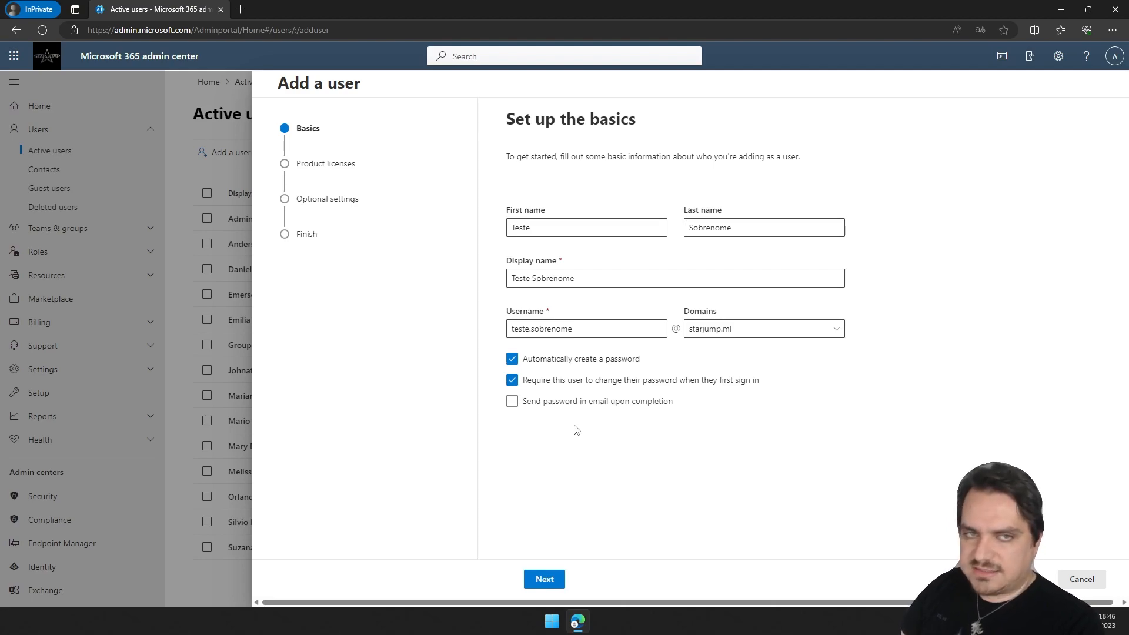
left_click(545, 579)
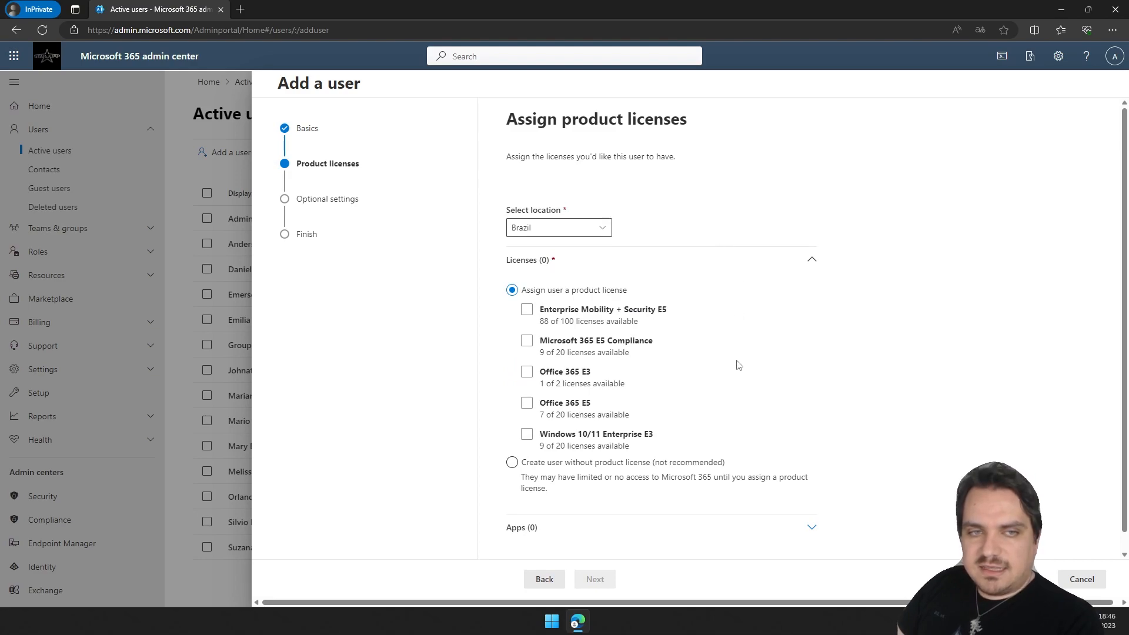
Assign the Office 365 E3 license to the user.
scroll(735, 362, "down", 1)
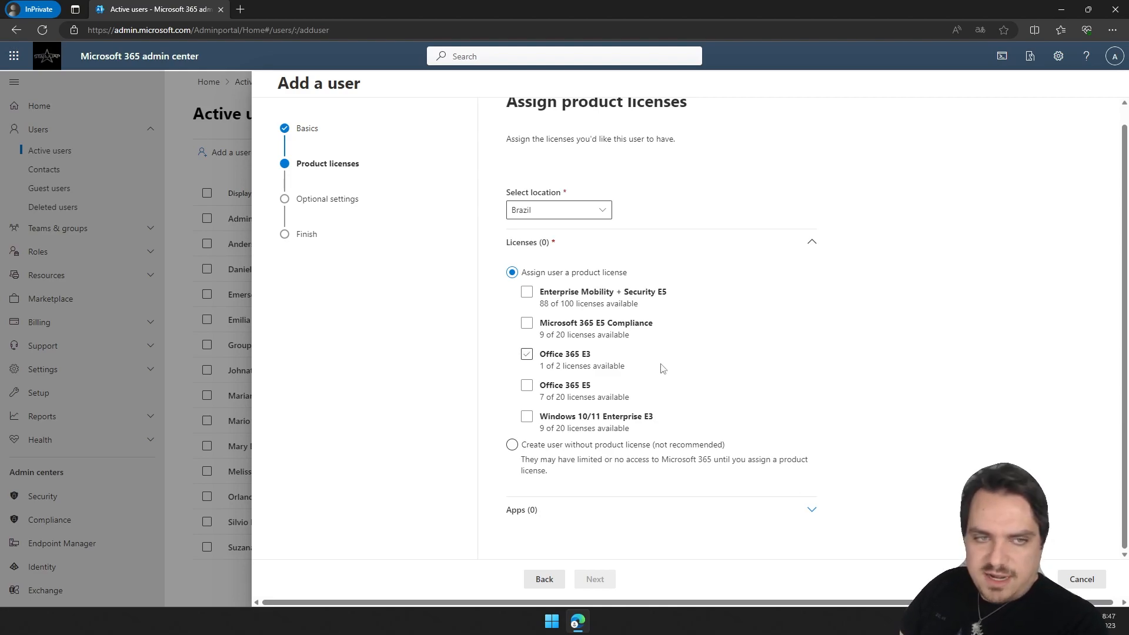
left_click(526, 354)
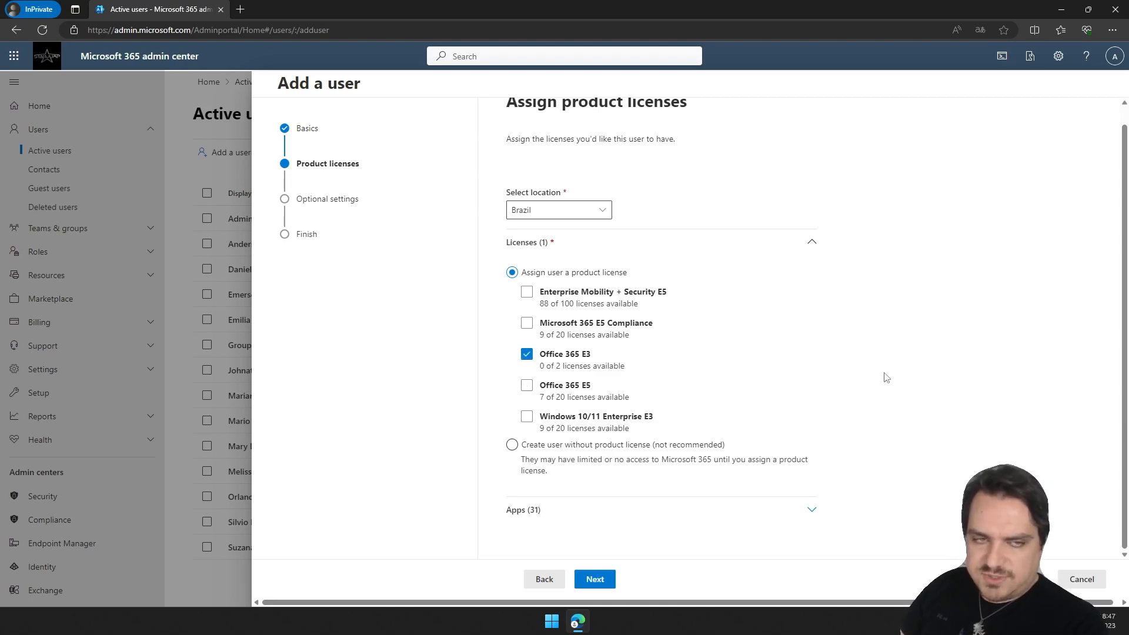
Expand and review the apps included with the assigned license.
left_click(814, 516)
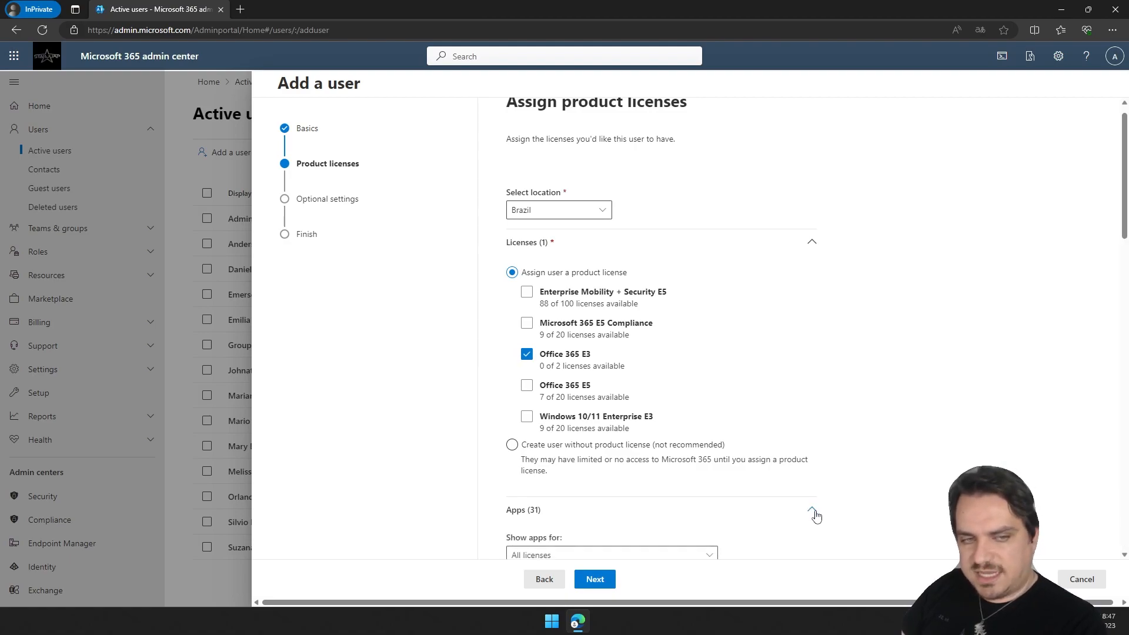
scroll(814, 515, "down", 10)
scroll(683, 481, "down", 5)
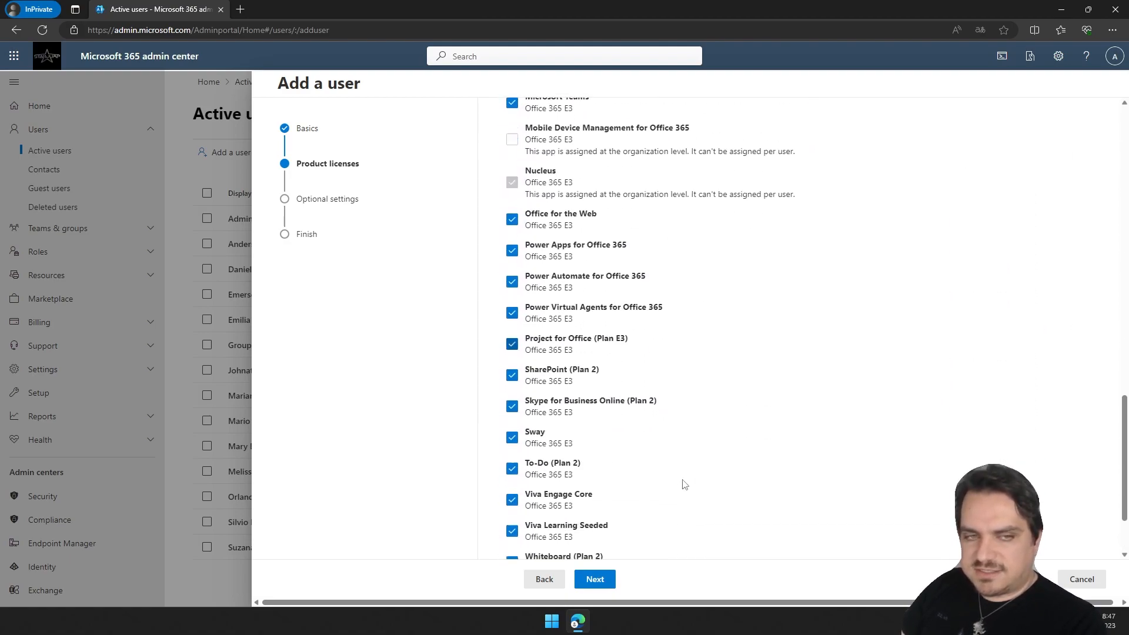
scroll(636, 383, "up", 10)
scroll(655, 451, "up", 2)
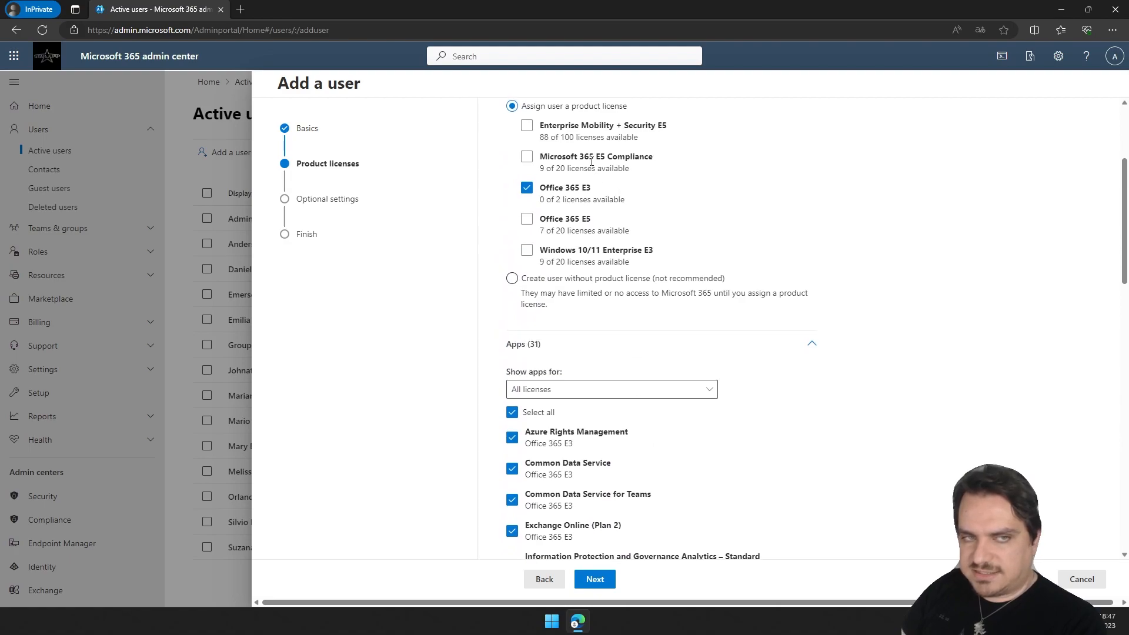
scroll(676, 478, "down", 2)
scroll(675, 479, "down", 1)
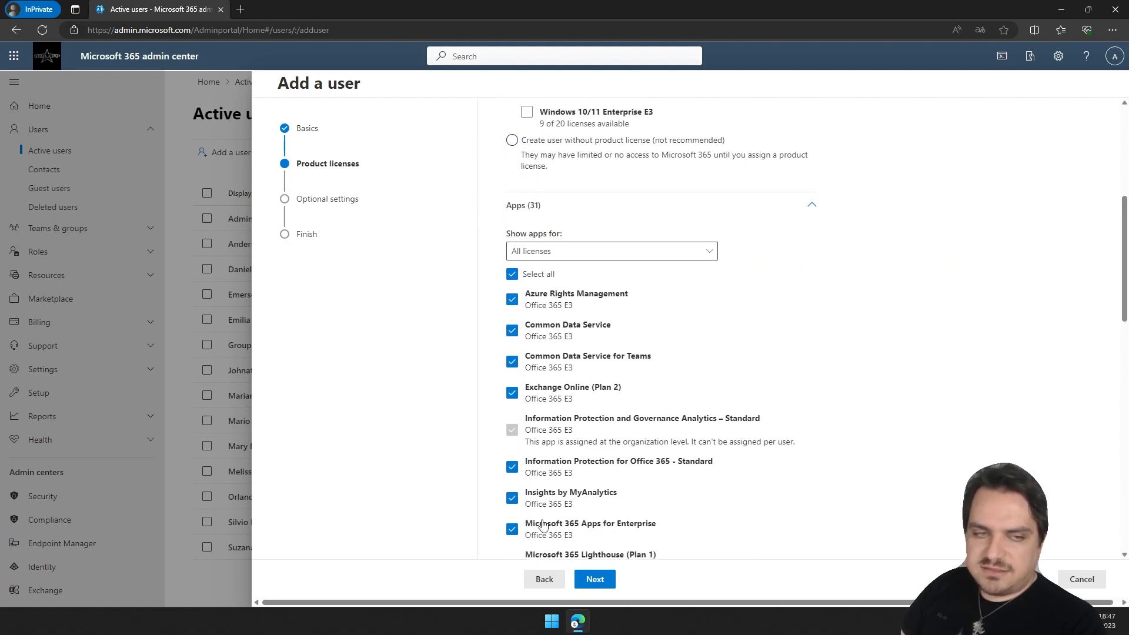
scroll(677, 475, "up", 3)
scroll(679, 474, "down", 1)
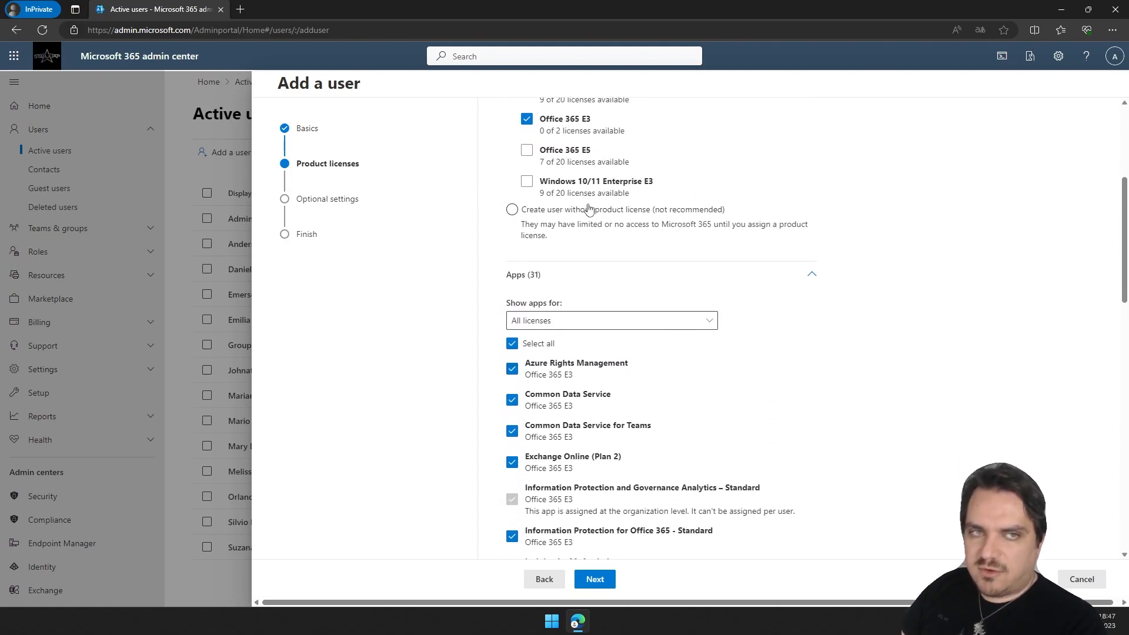
scroll(612, 502, "down", 3)
scroll(610, 505, "down", 3)
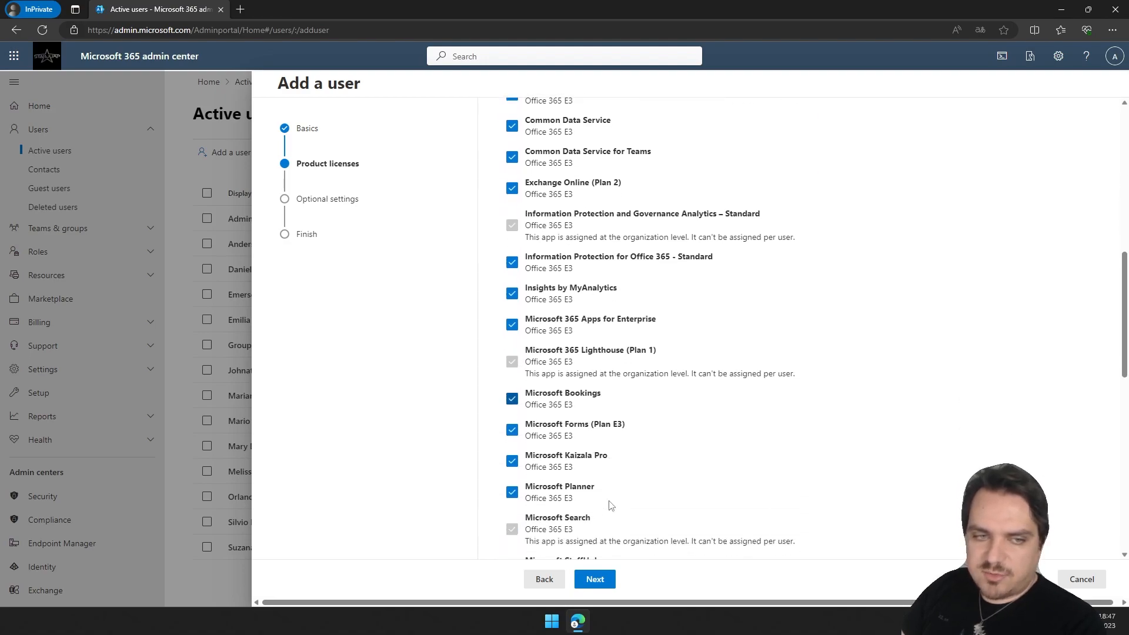
left_click(514, 421)
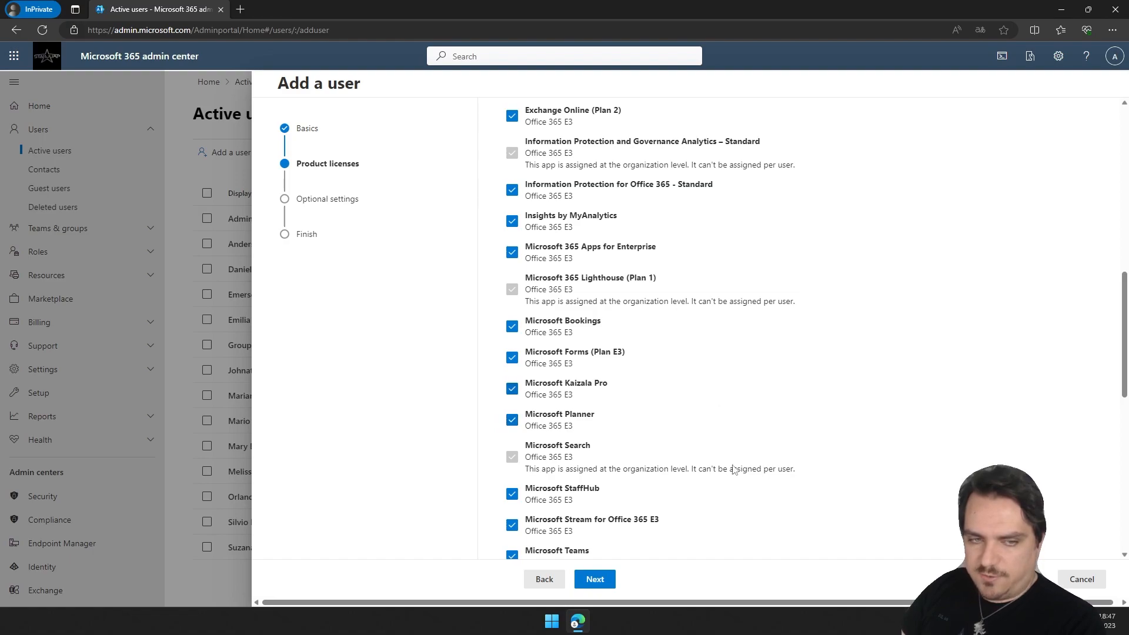
scroll(736, 464, "up", 6)
left_click(811, 278)
In optional settings, grant the user admin center access with the Global Administrator role.
left_click(600, 581)
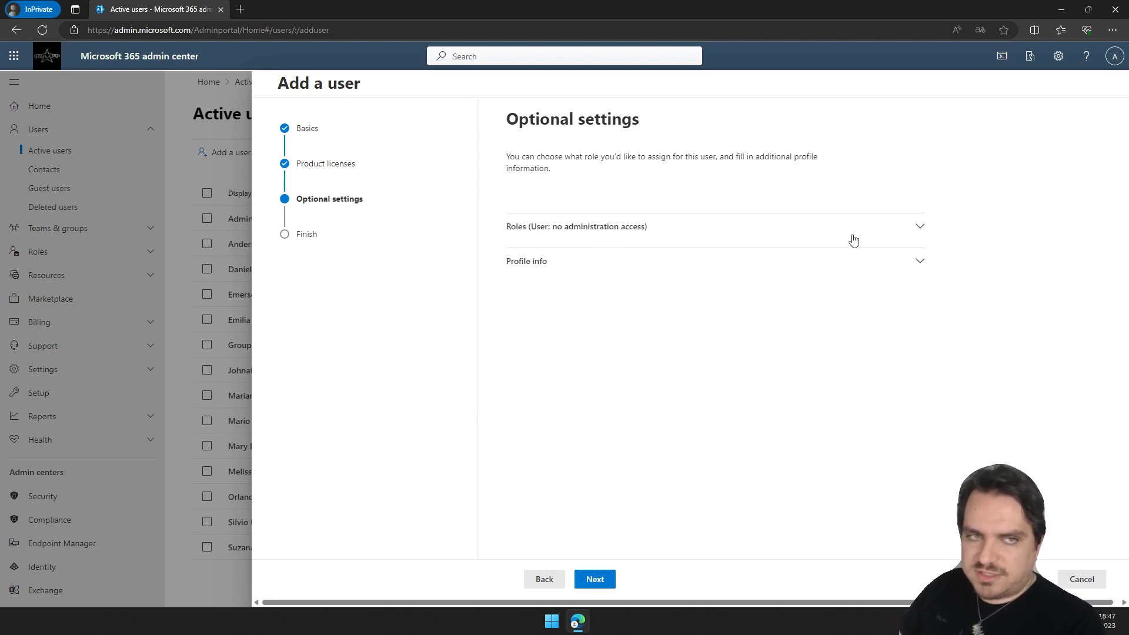
left_click(919, 227)
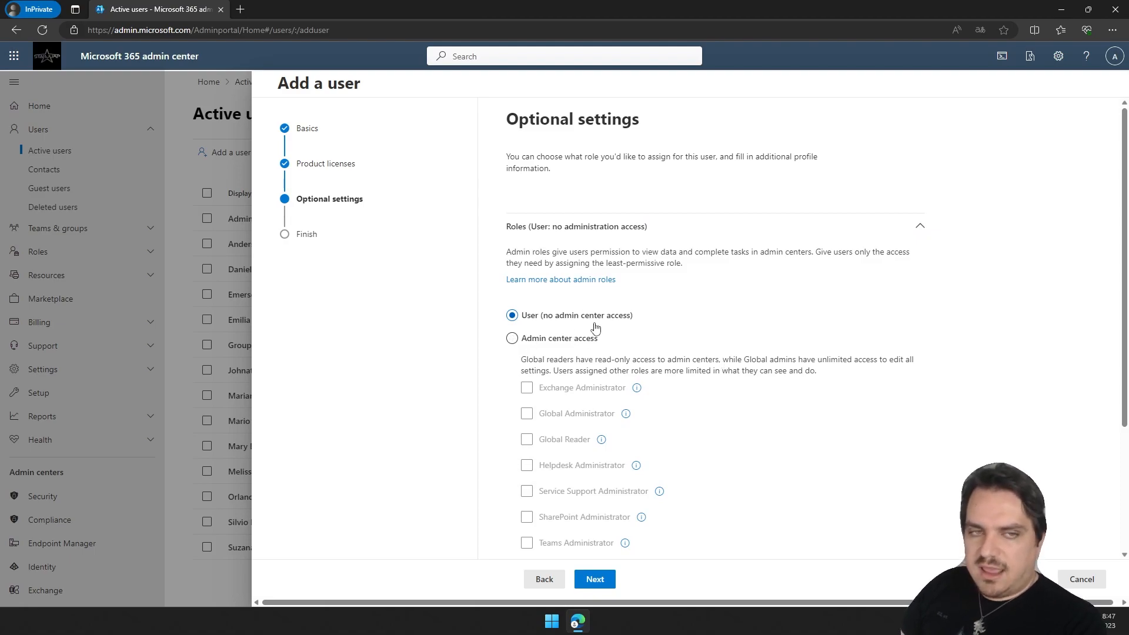
scroll(892, 331, "down", 1)
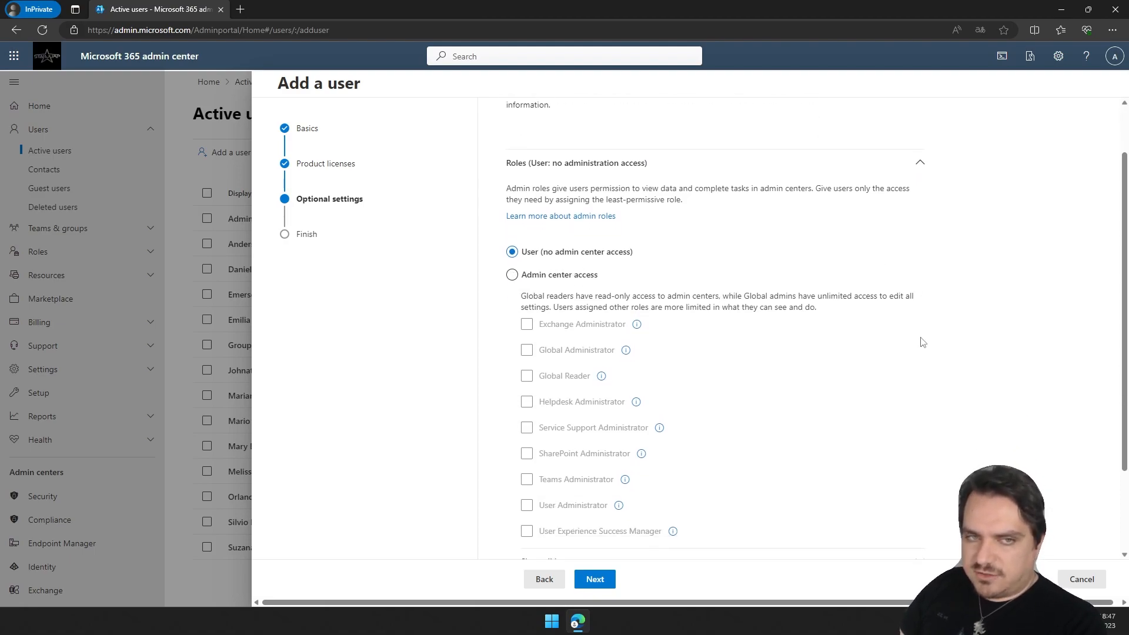
left_click(513, 269)
scroll(730, 287, "down", 1)
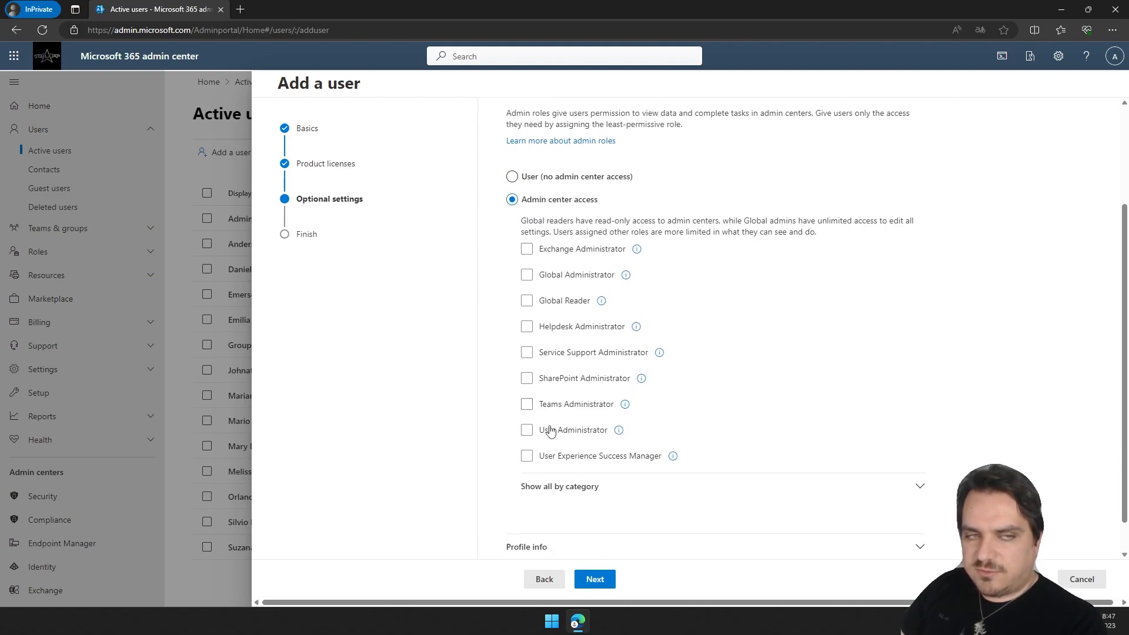
scroll(676, 352, "up", 1)
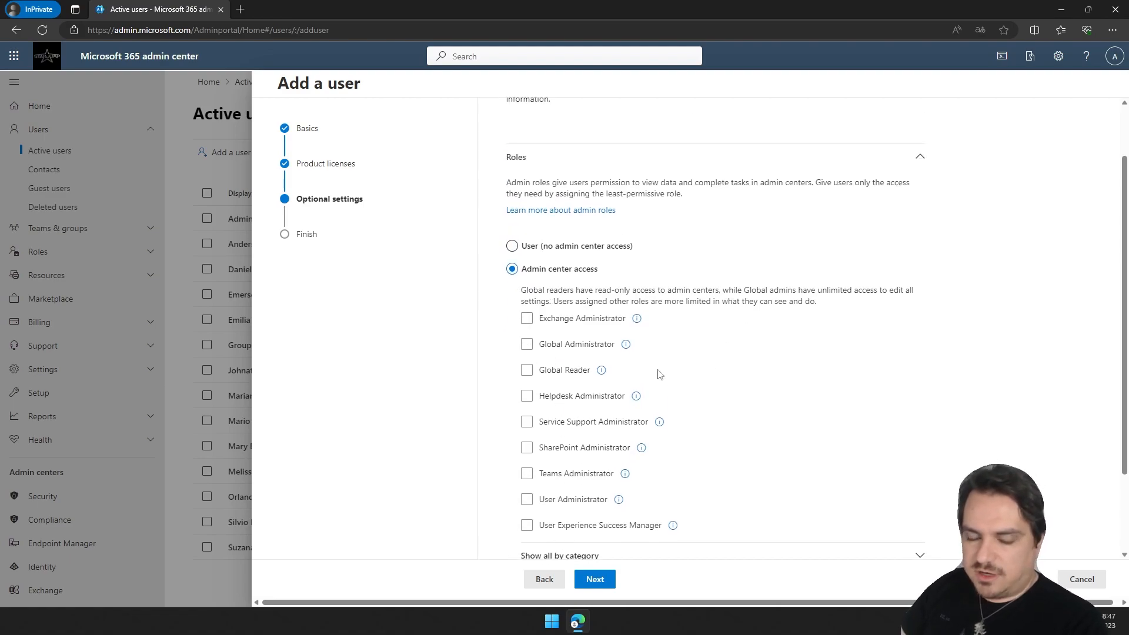
scroll(660, 374, "down", 1)
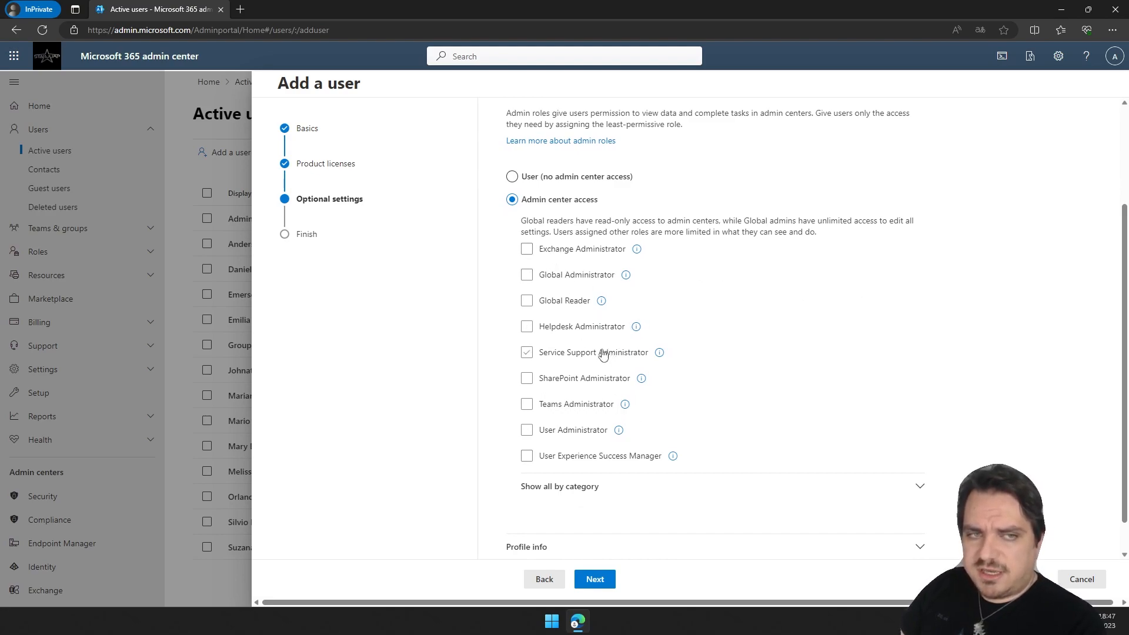
left_click(567, 406)
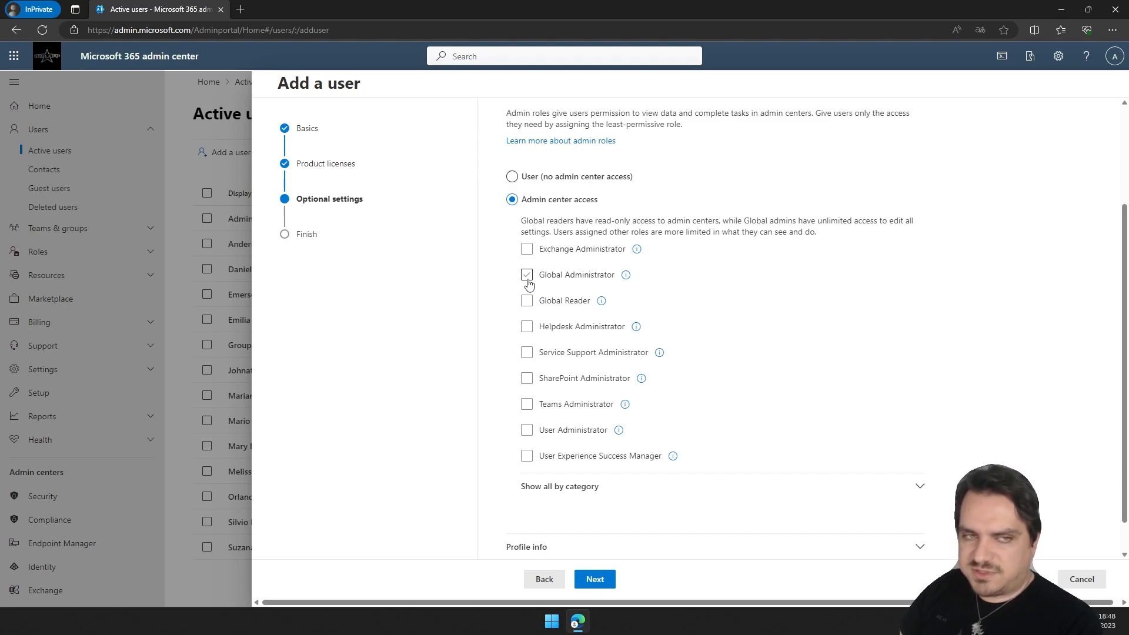
Try out the admin role options, checking and clearing several role checkboxes.
left_click(527, 276)
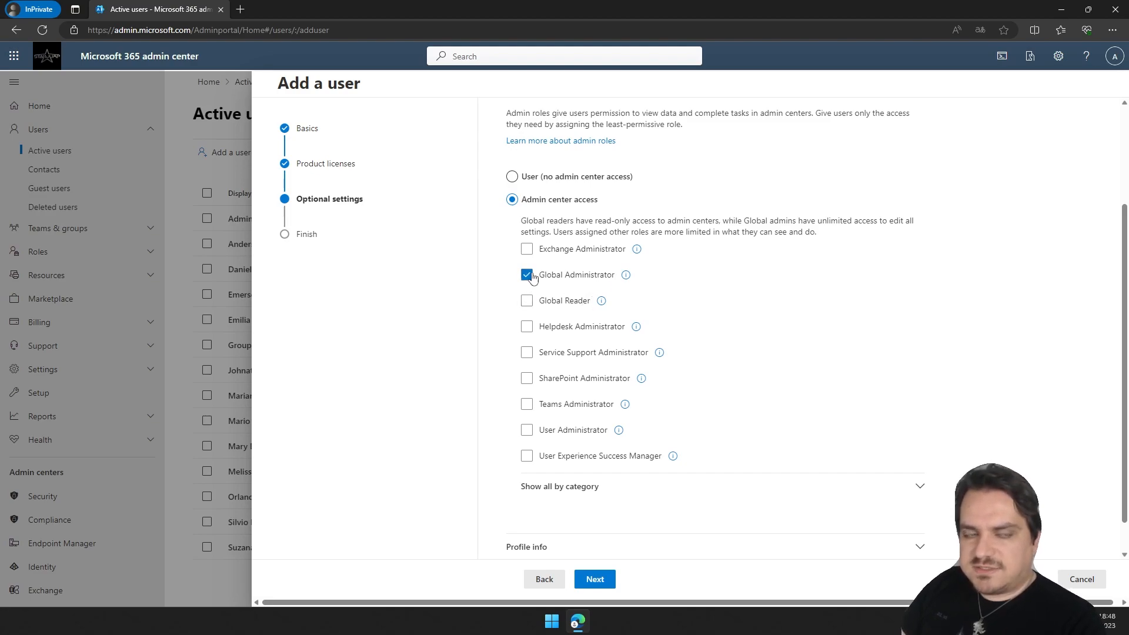
left_click(527, 250)
left_click(527, 302)
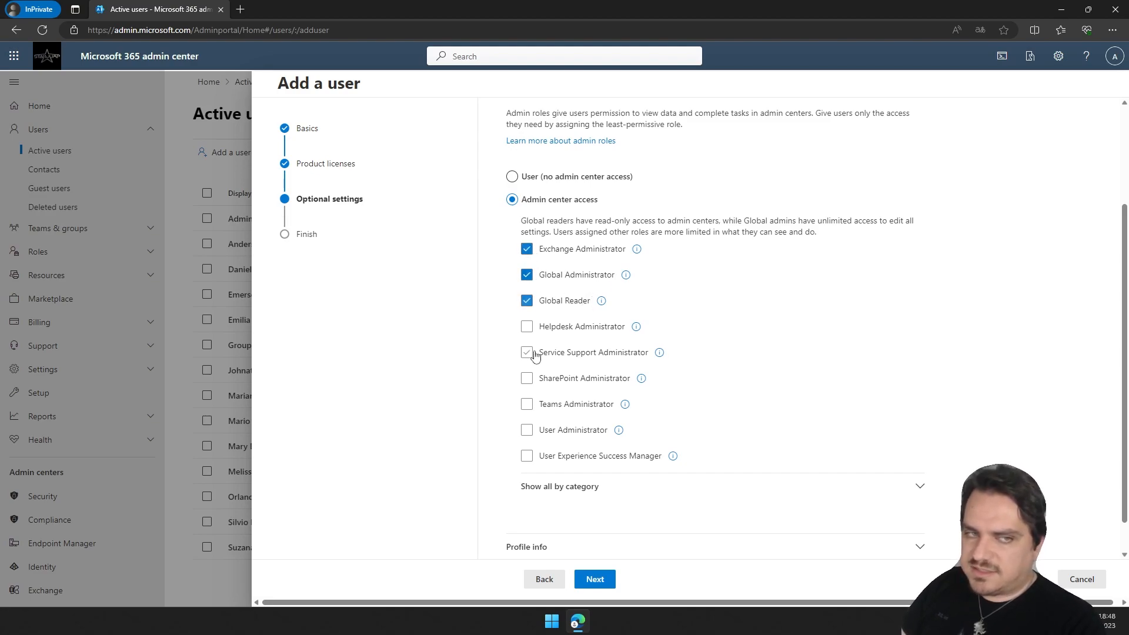
left_click(527, 327)
left_click(527, 353)
left_click(527, 379)
left_click(527, 405)
left_click(527, 431)
left_click(527, 456)
left_click(527, 457)
left_click(527, 431)
left_click(527, 405)
left_click(527, 378)
left_click(527, 353)
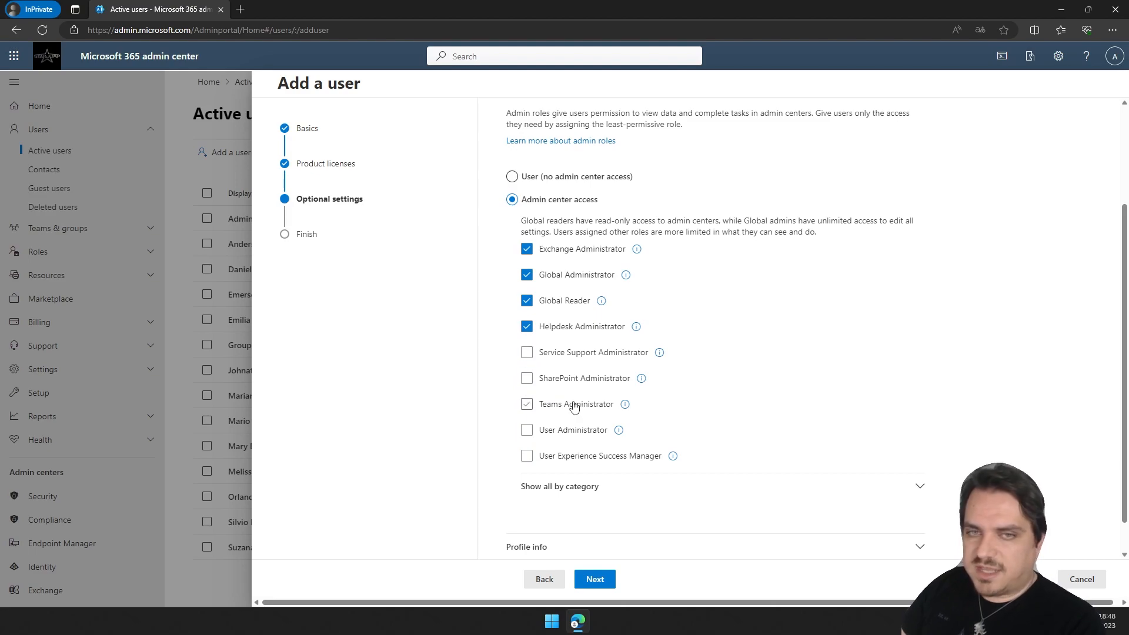
left_click(527, 327)
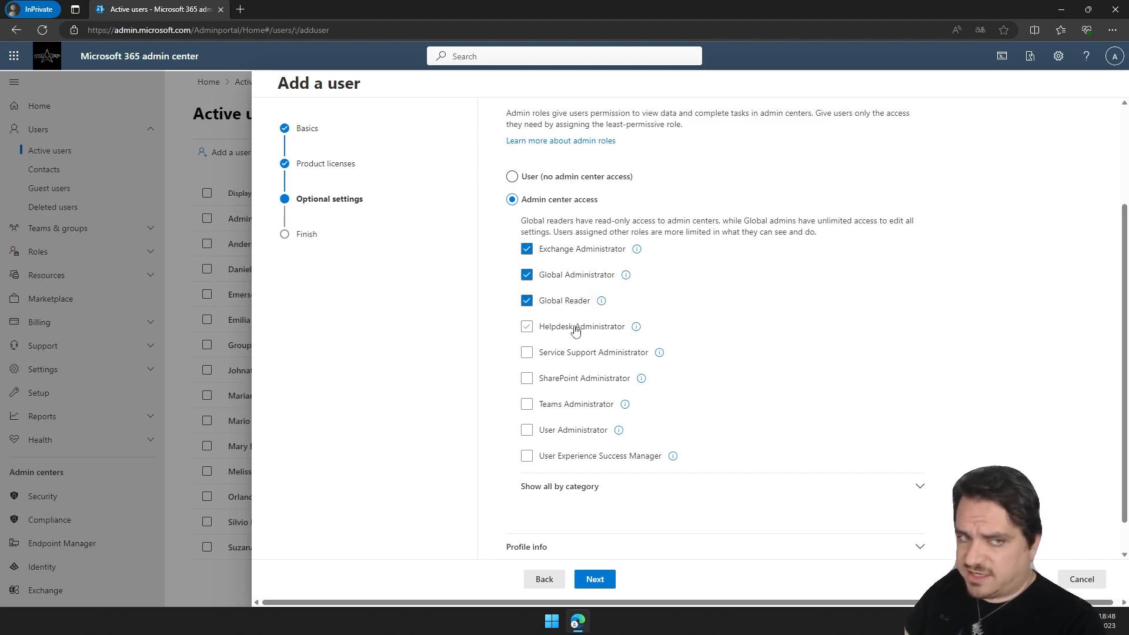
left_click(527, 301)
left_click(527, 249)
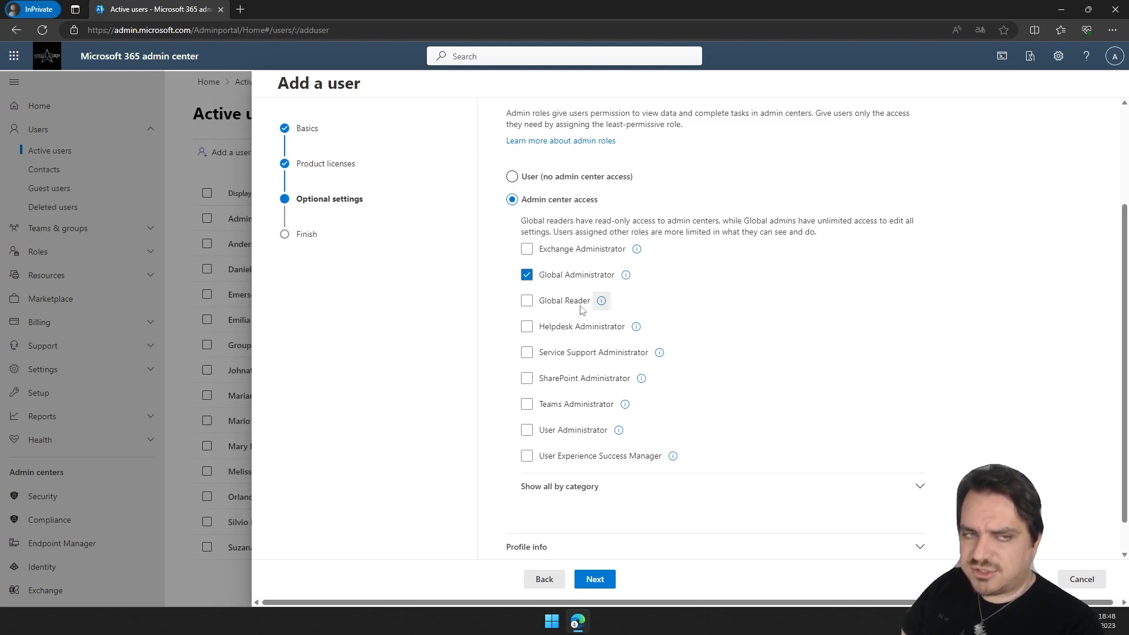
left_click(527, 275)
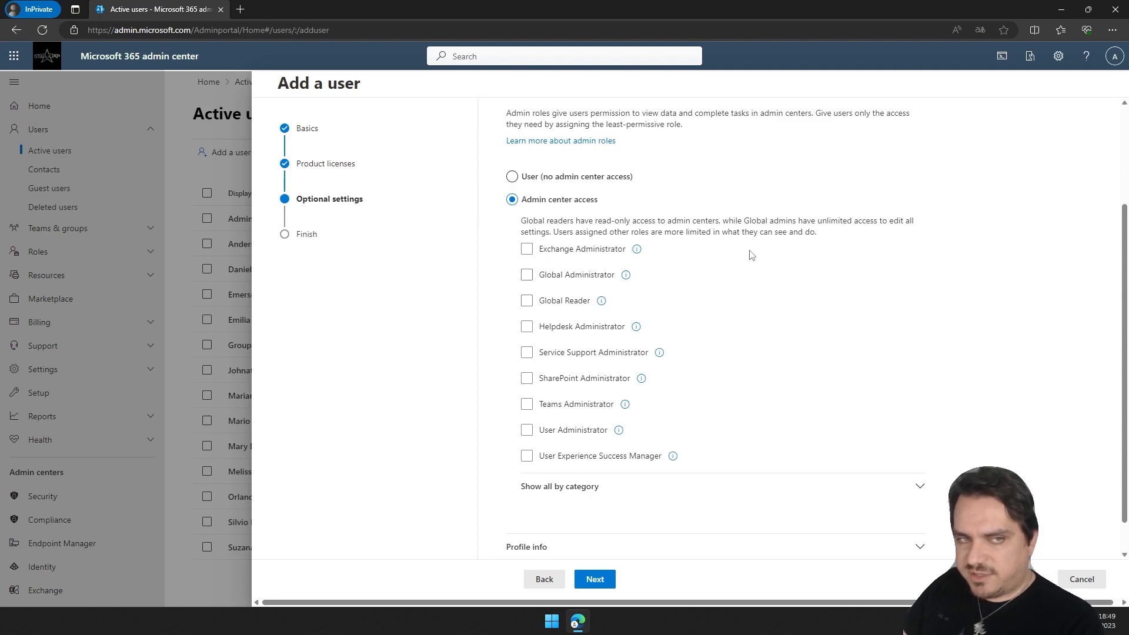
left_click(527, 250)
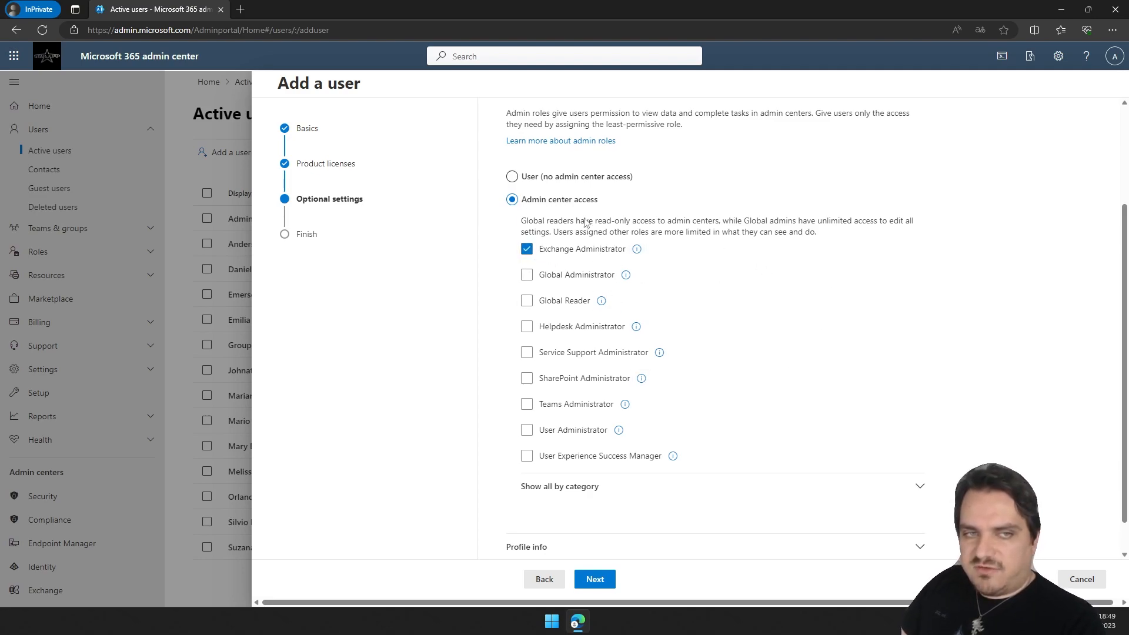
left_click(527, 430)
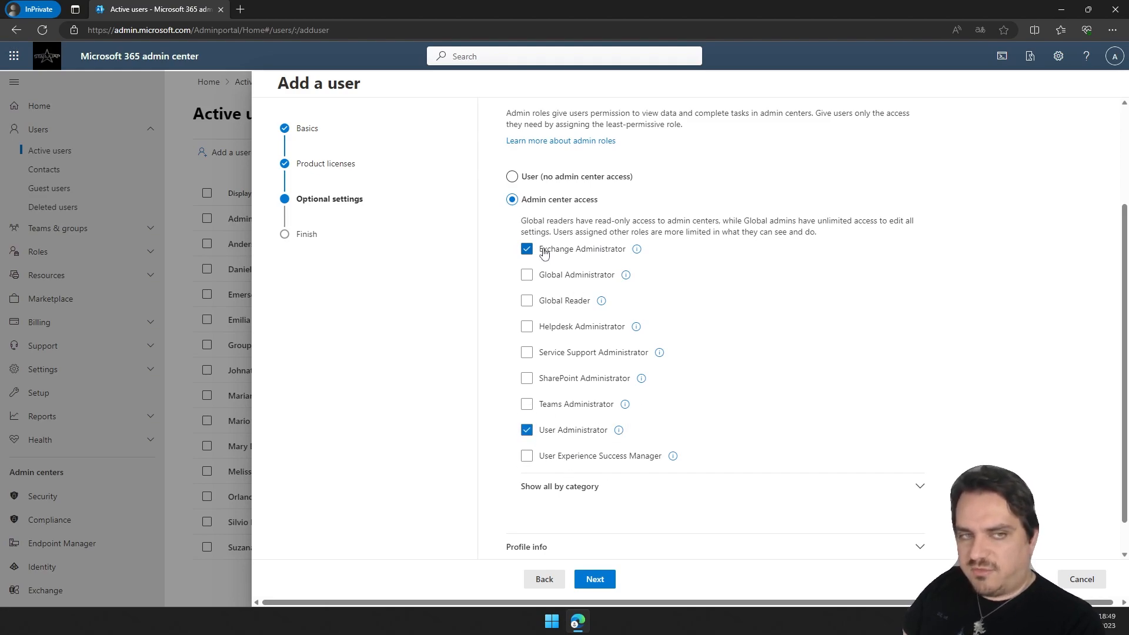
left_click(527, 432)
left_click(527, 249)
Set the user to no admin center access and continue to the review page.
left_click(513, 176)
scroll(696, 504, "down", 1)
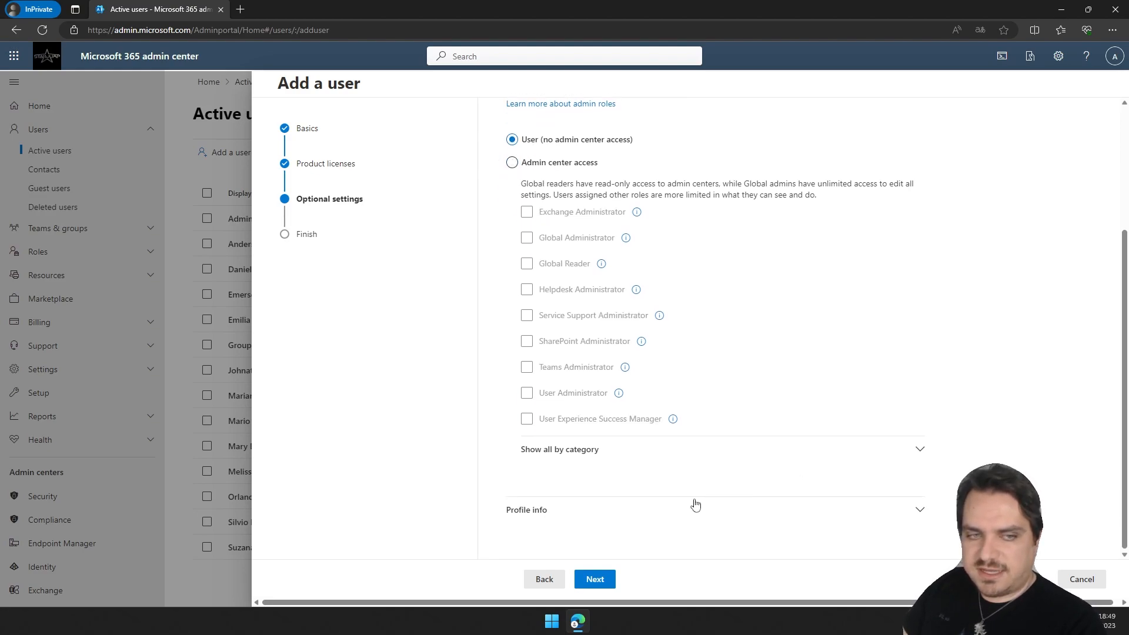
left_click(600, 580)
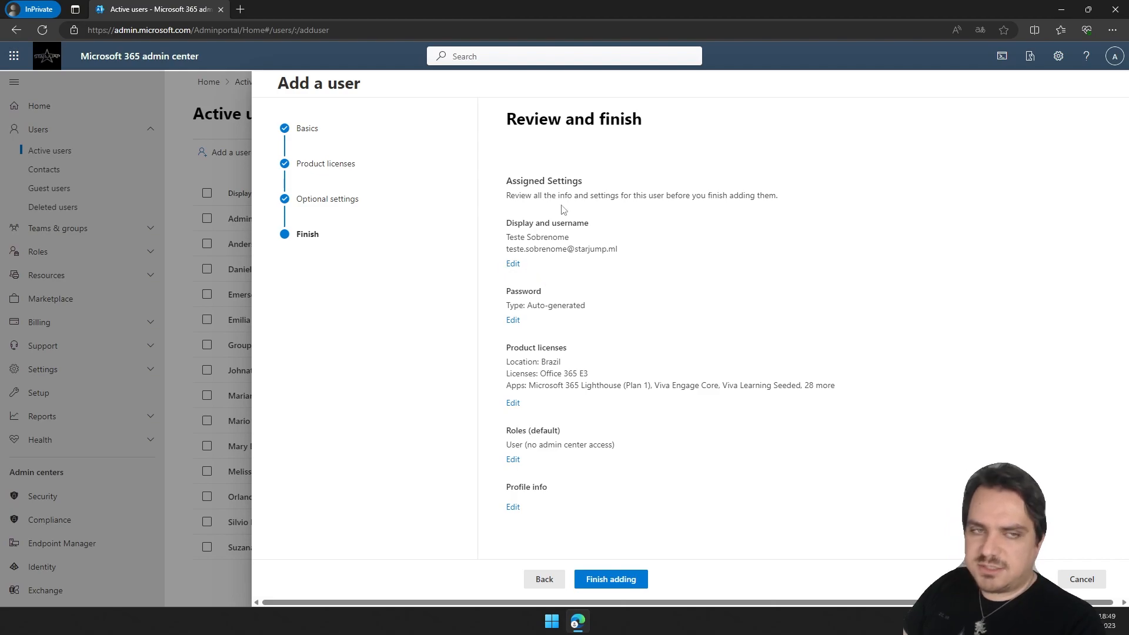
Finish adding the user.
left_click(604, 581)
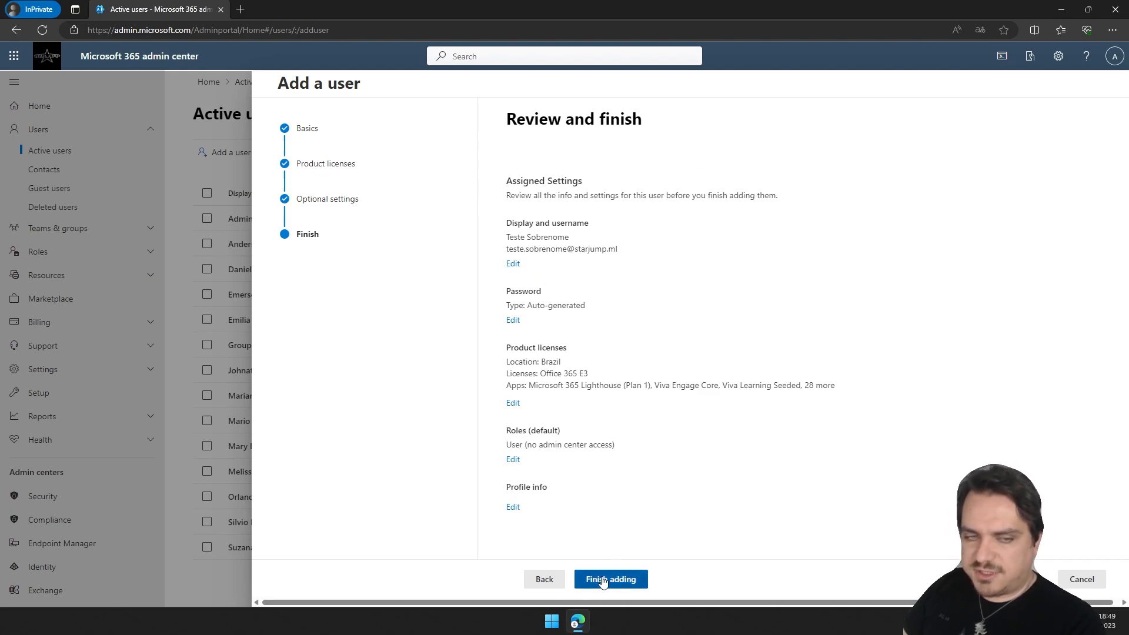
scroll(701, 305, "down", 1)
scroll(597, 272, "up", 1)
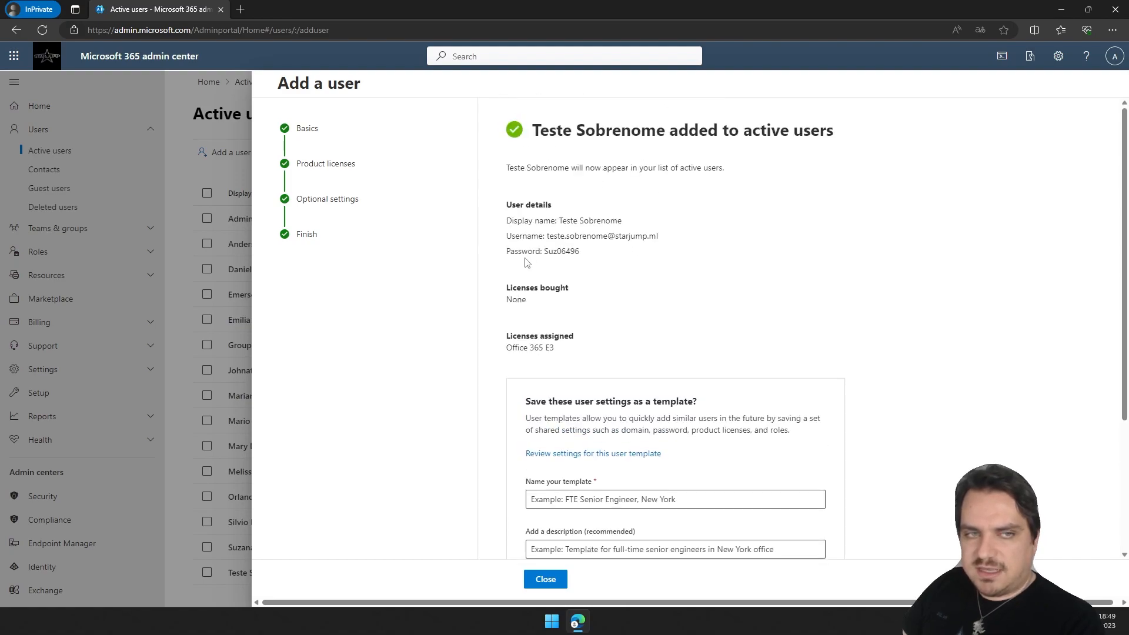
Highlight the new user's auto-generated password in the user details, then close the confirmation panel.
left_click_drag(544, 251, 586, 252)
left_click(568, 247)
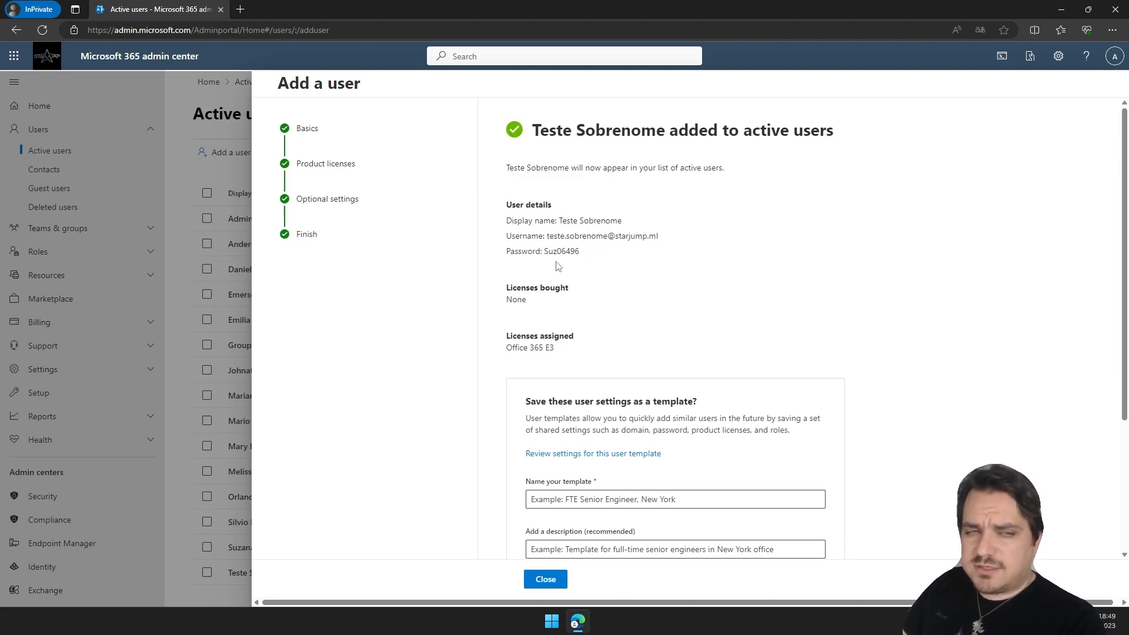
left_click_drag(583, 253, 543, 251)
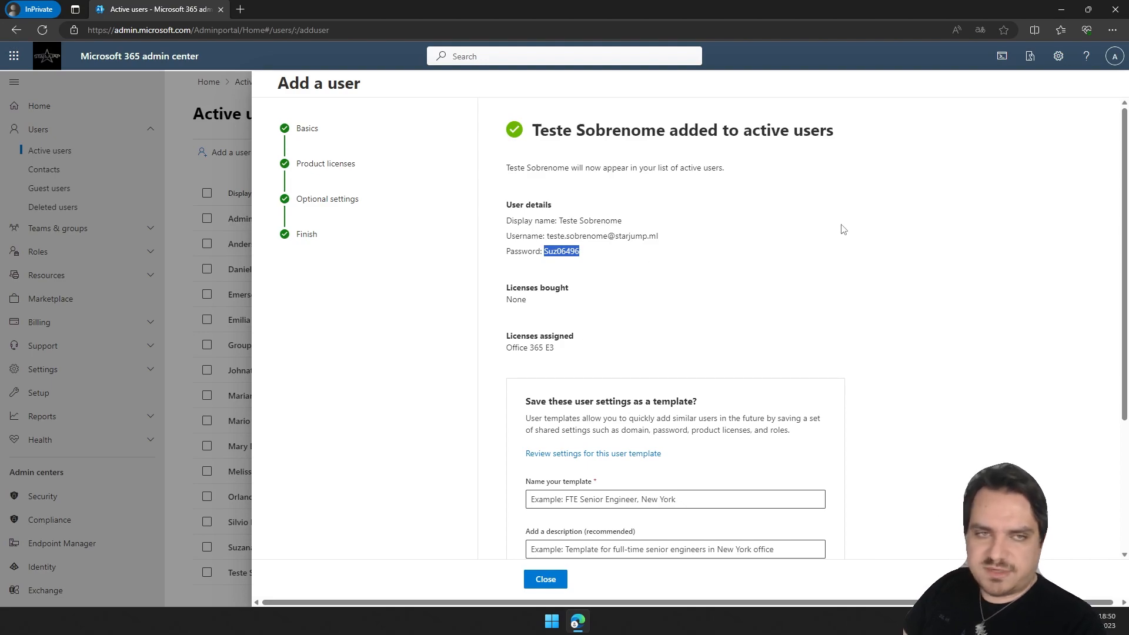
left_click(625, 271)
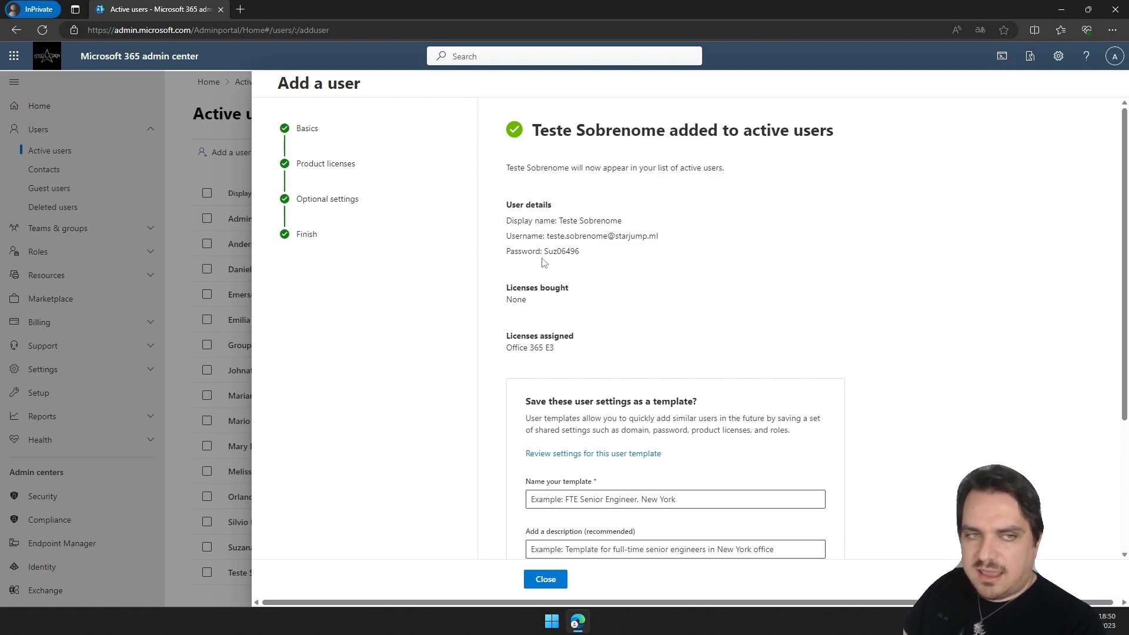
left_click_drag(544, 252, 586, 253)
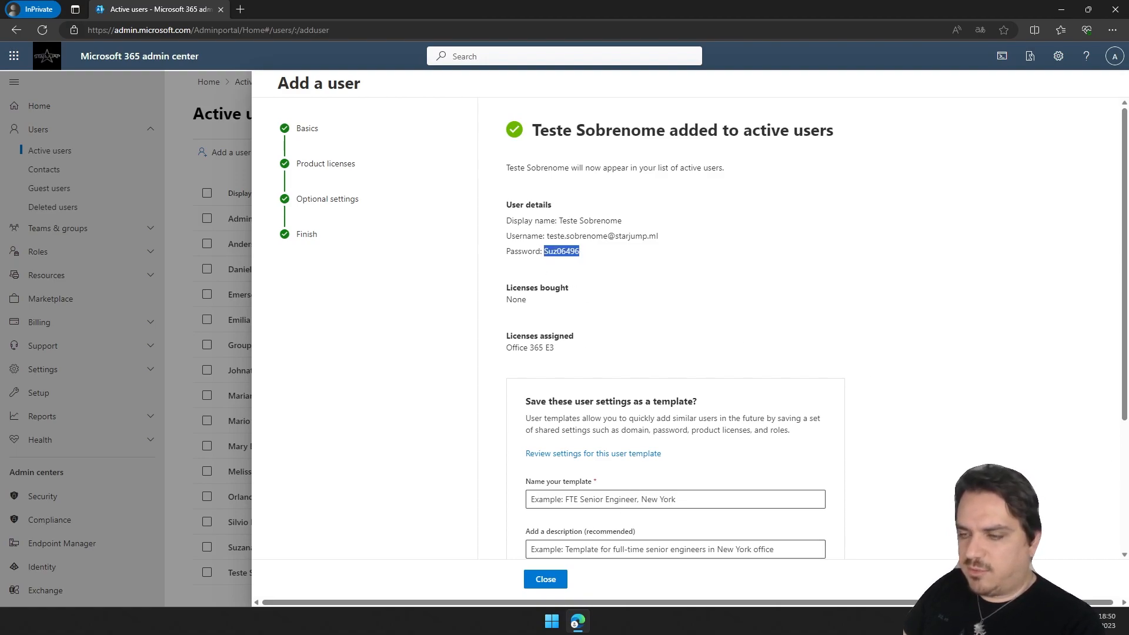
left_click(613, 268)
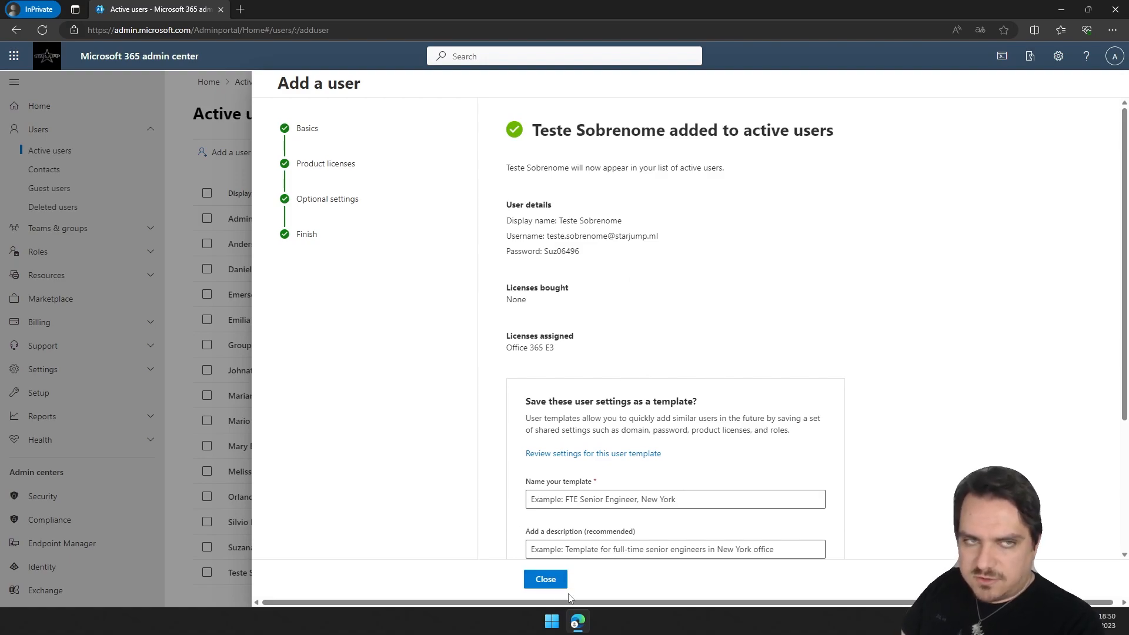
left_click(545, 580)
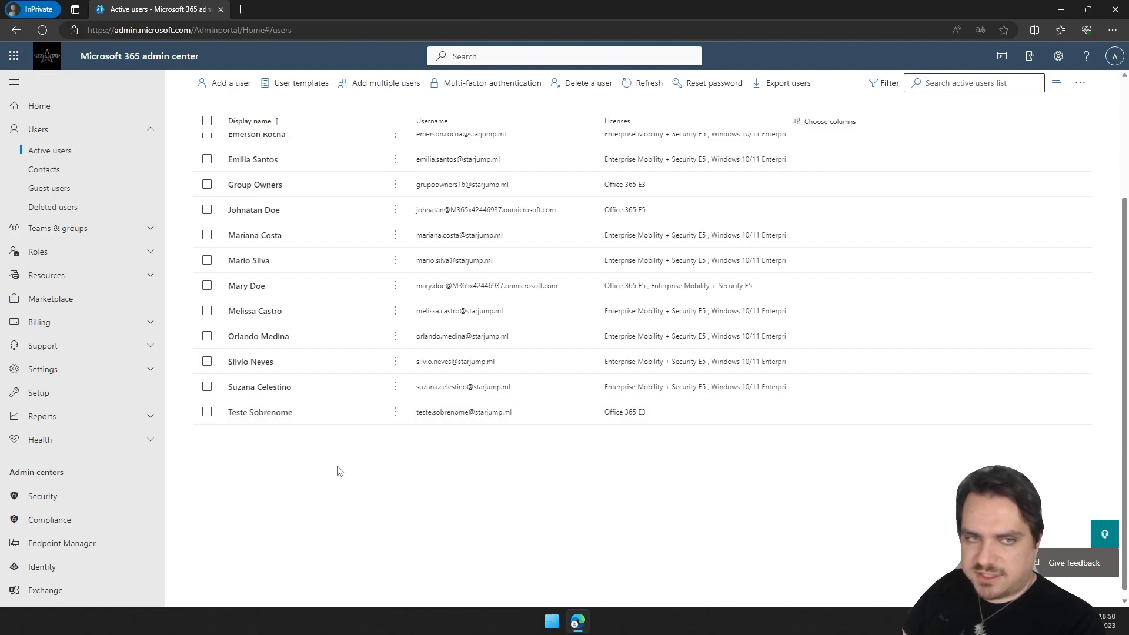
Open the details panel of the new user Teste Sobrenome from the active users list.
scroll(597, 402, "up", 3)
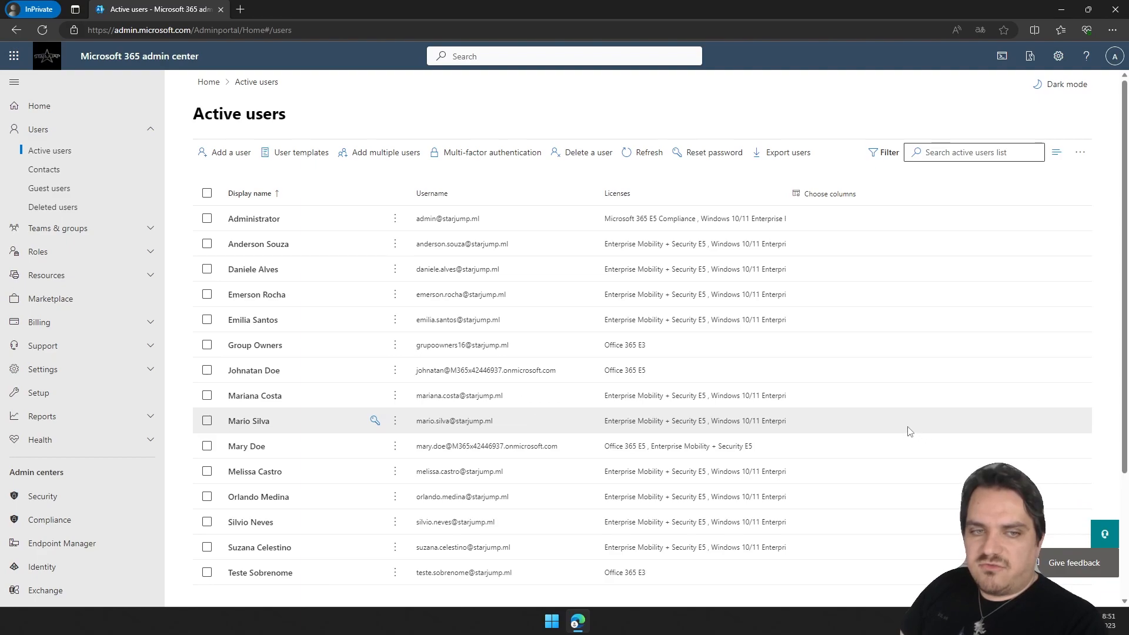
scroll(910, 432, "down", 2)
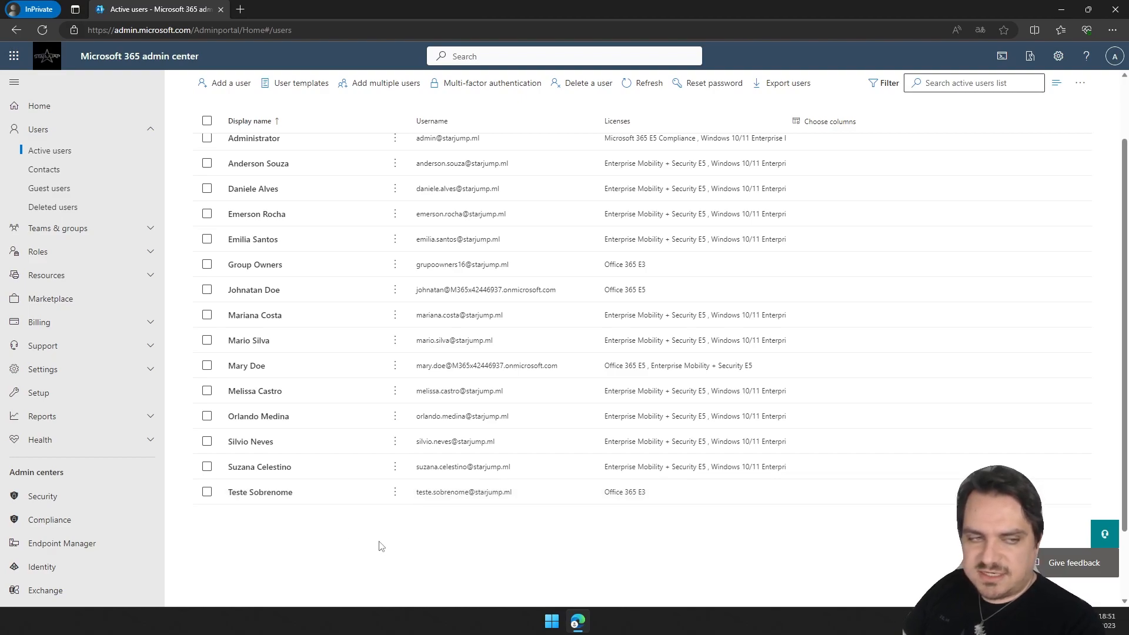
left_click(262, 494)
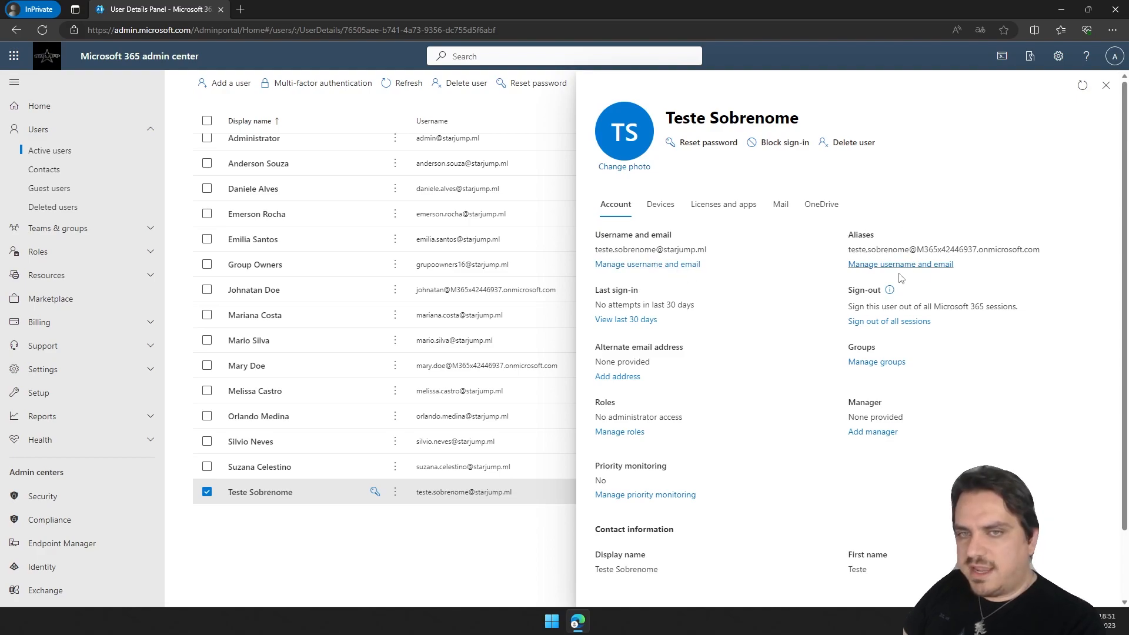
Inspect the primary username's domain options under username and email management, keeping starjump.ml, and return.
left_click(634, 266)
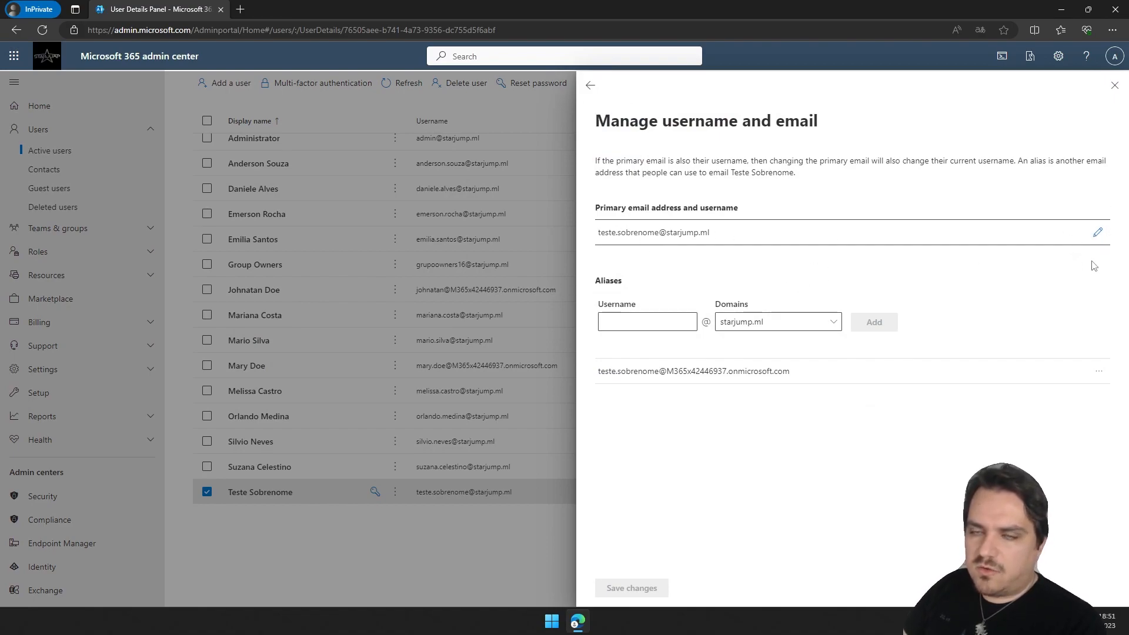
left_click(1095, 235)
left_click(825, 253)
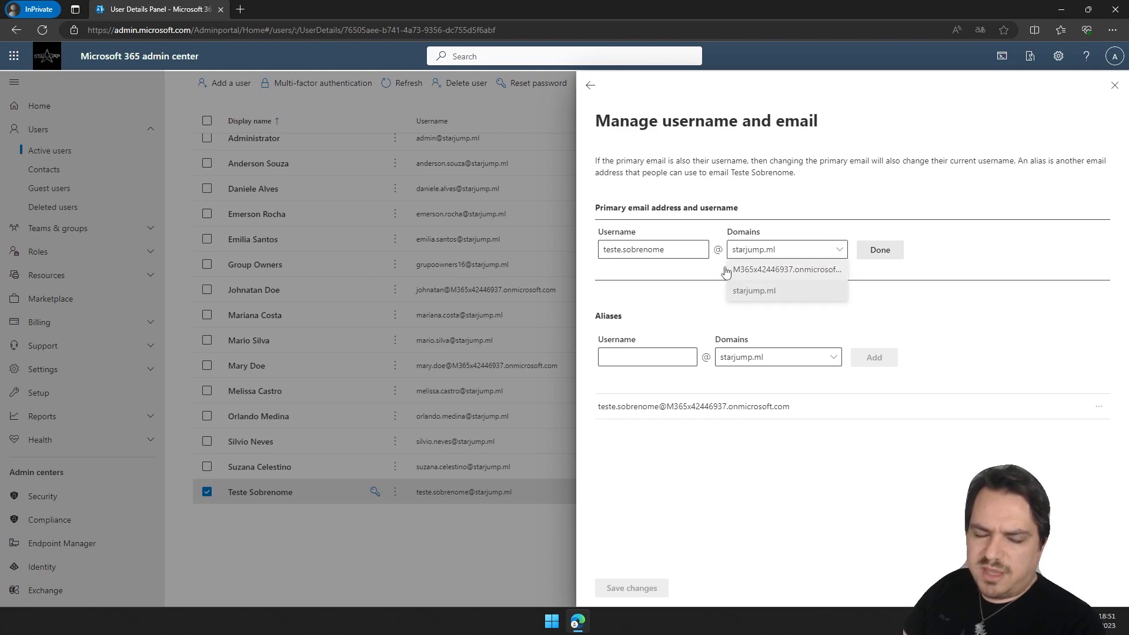
left_click(958, 302)
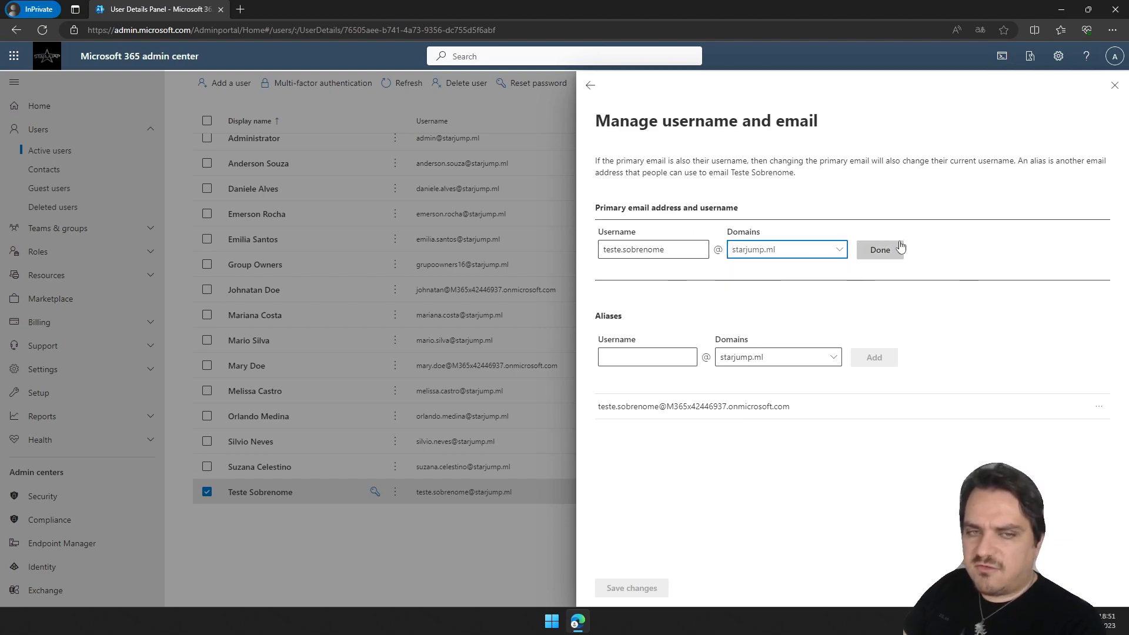
left_click(882, 254)
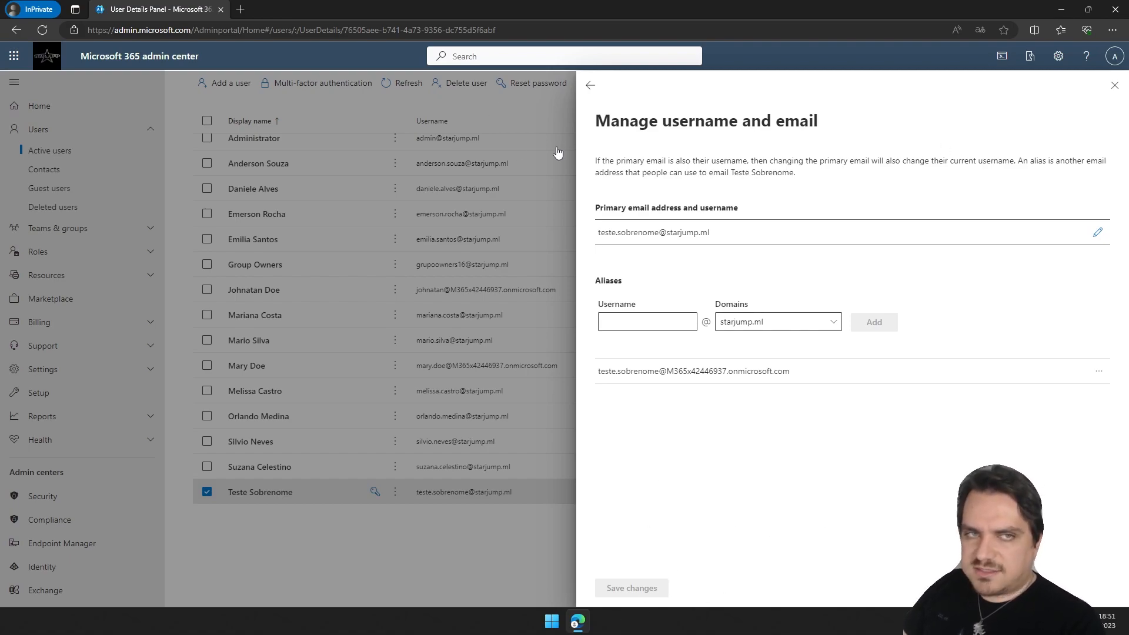
left_click(591, 85)
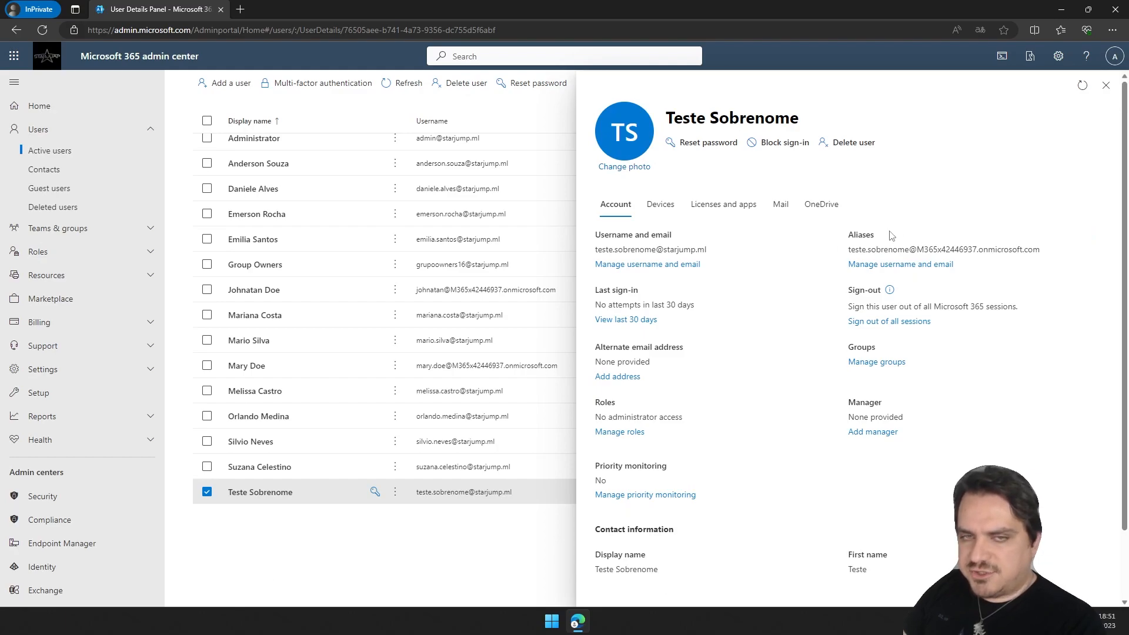
Highlight the user's alias address and review the account details.
left_click_drag(1042, 250, 847, 251)
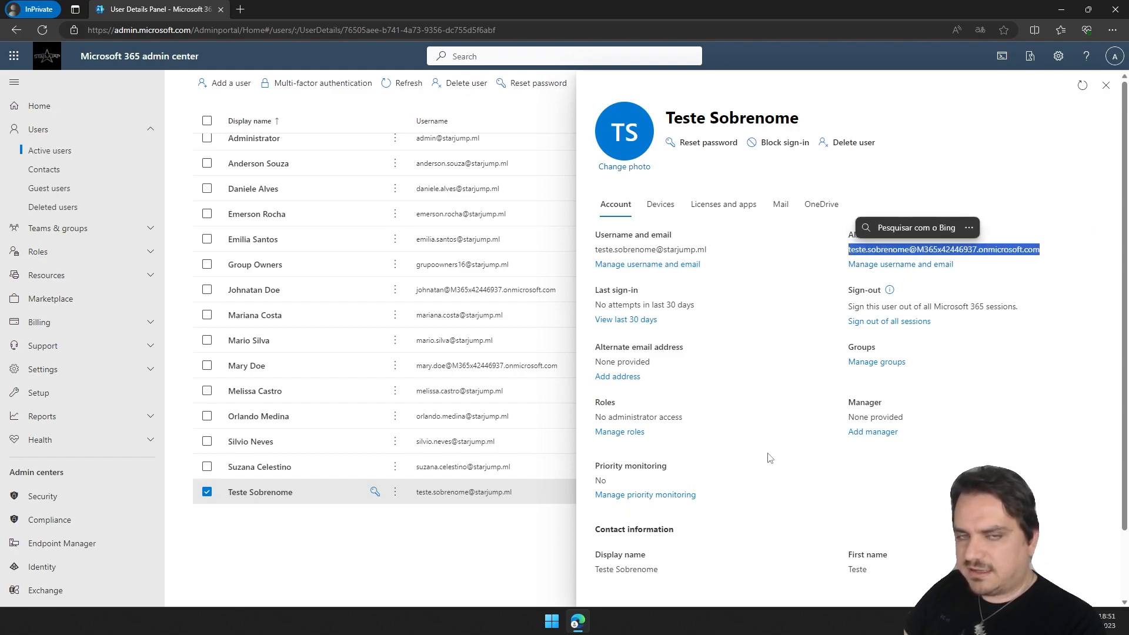
left_click(748, 338)
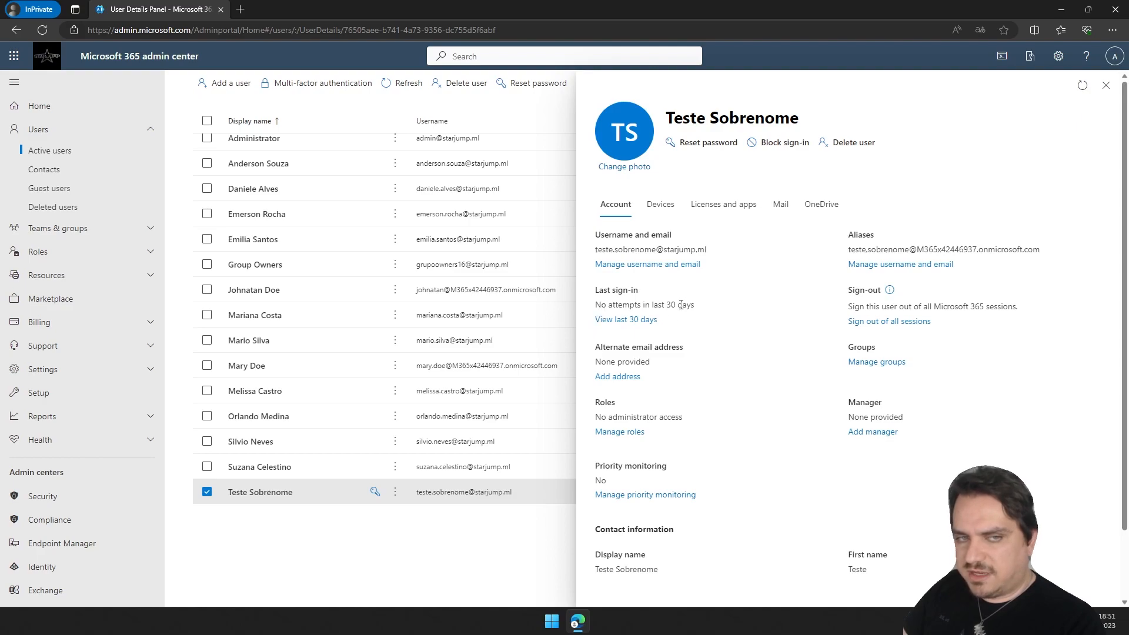
scroll(706, 320, "down", 1)
scroll(976, 392, "up", 1)
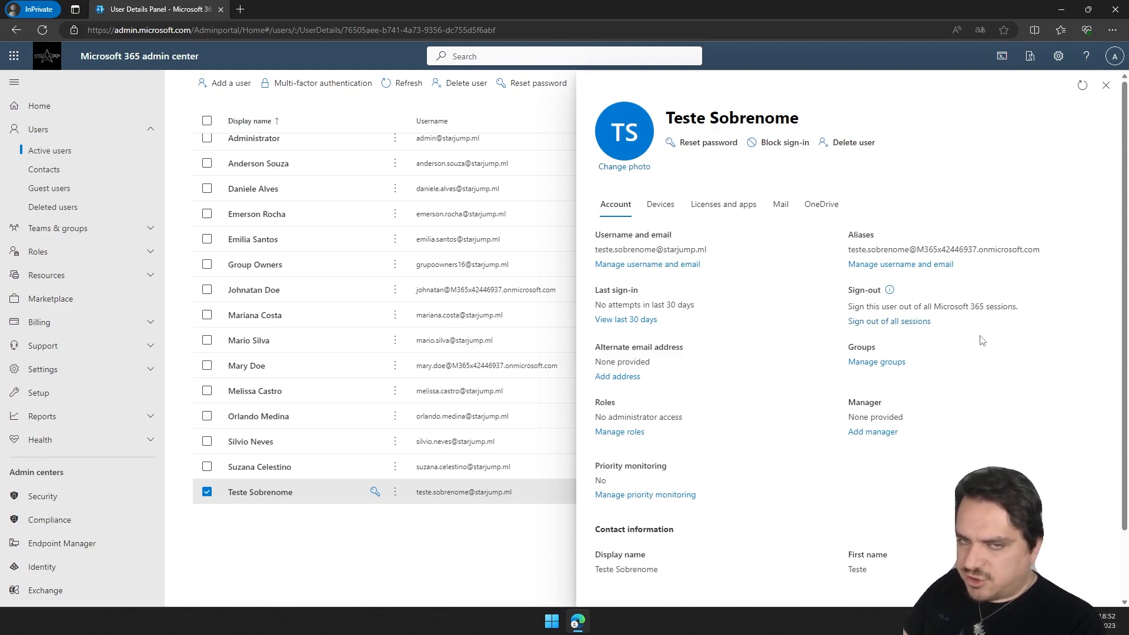
Sign the user out of all Microsoft 365 sessions.
mouse_move(891, 295)
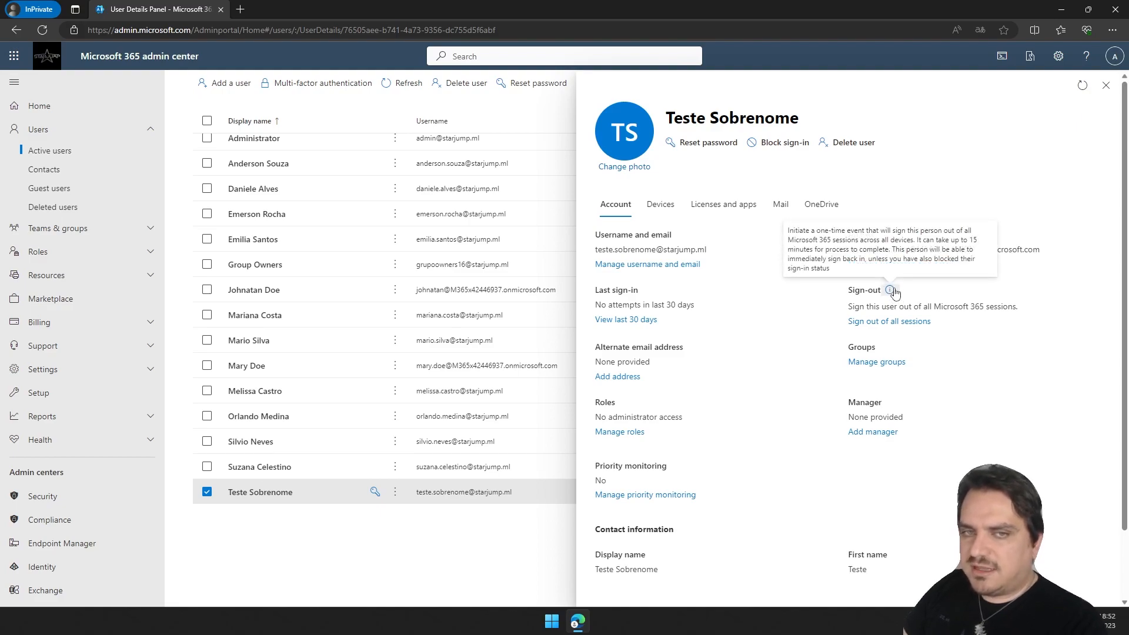
left_click(891, 321)
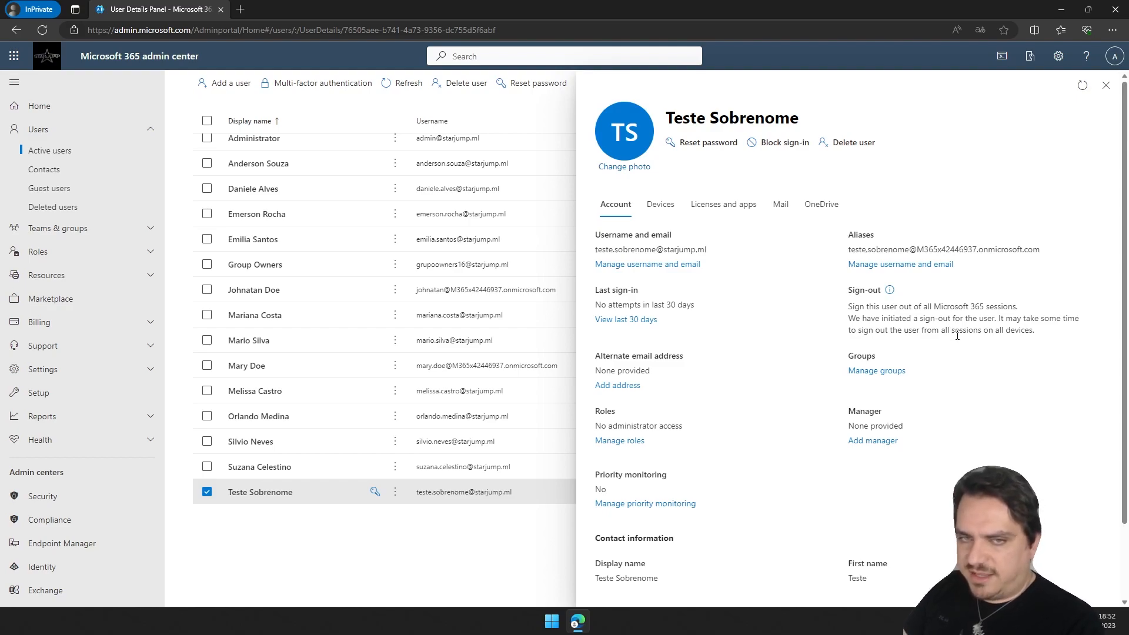
Add Teste Sobrenome to the Contoso Team and Communications groups through group membership management.
scroll(754, 351, "down", 5)
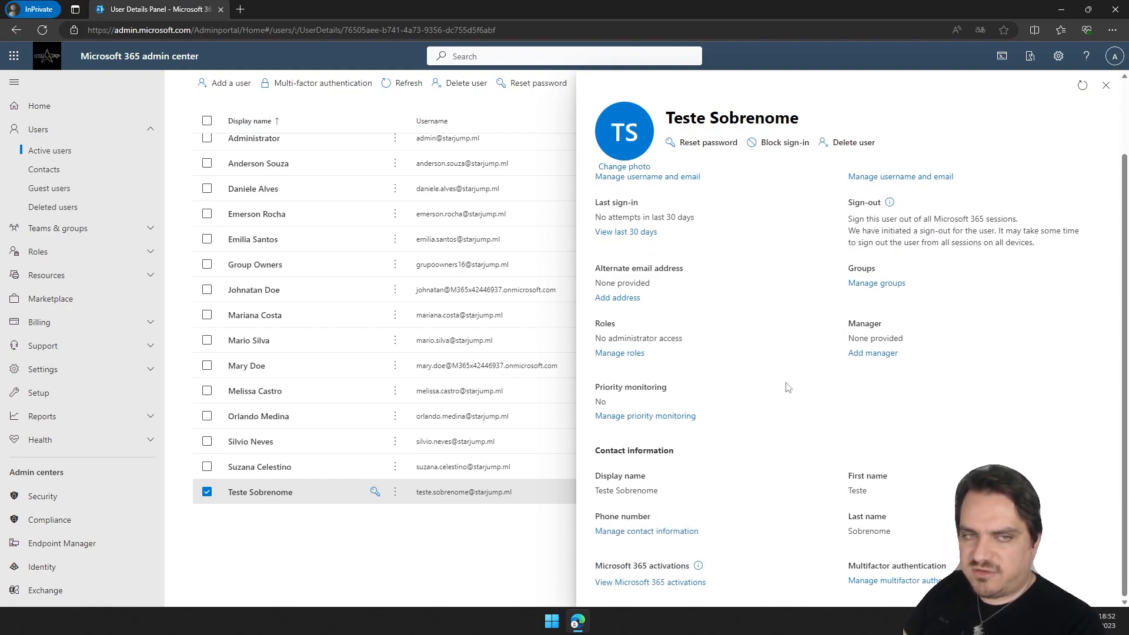
scroll(787, 386, "up", 5)
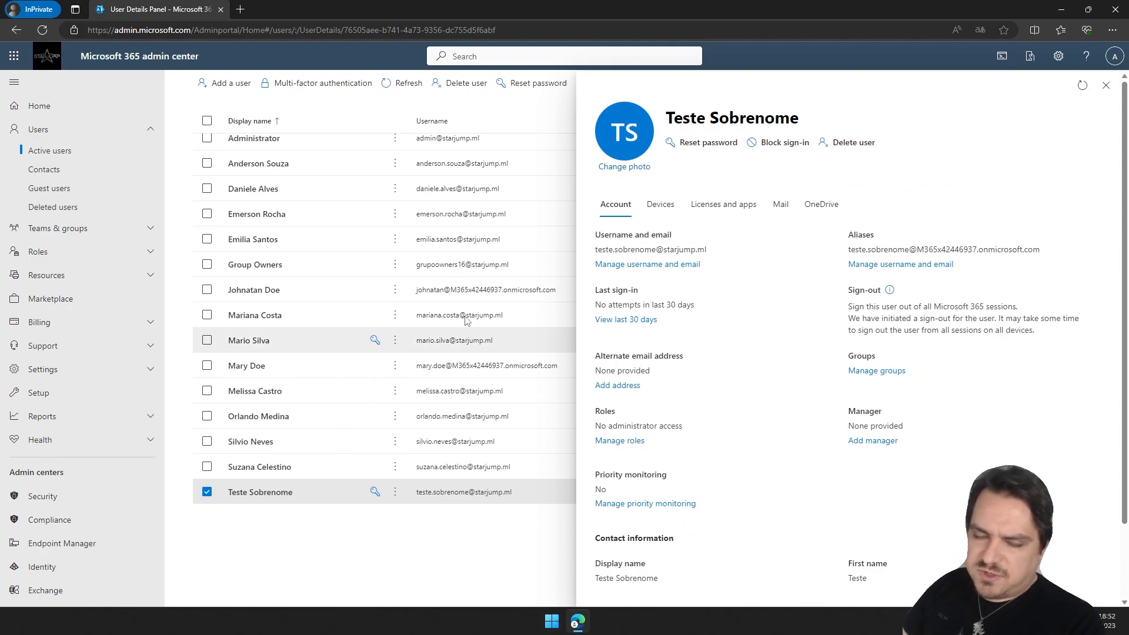
left_click(876, 371)
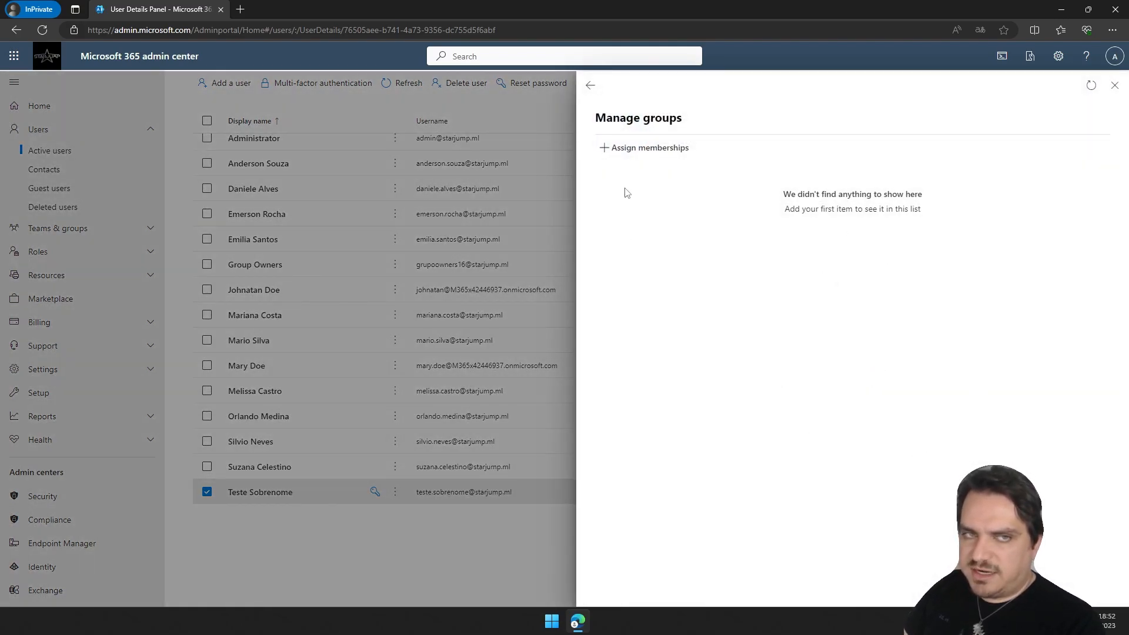
left_click(627, 154)
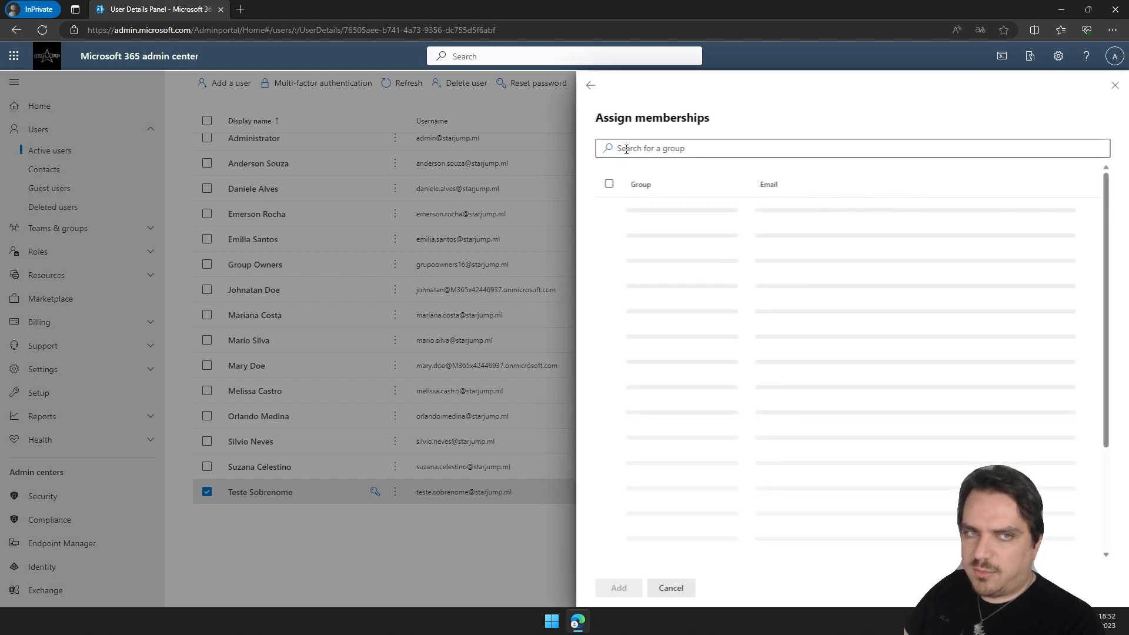
left_click(702, 149)
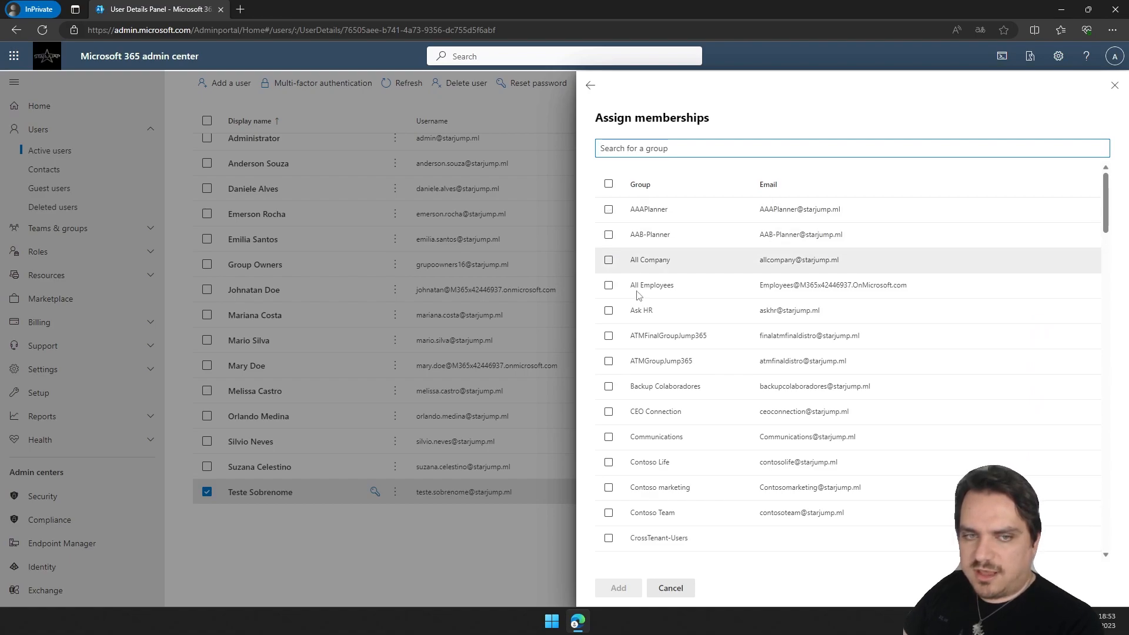
left_click(609, 513)
left_click(609, 437)
left_click(618, 588)
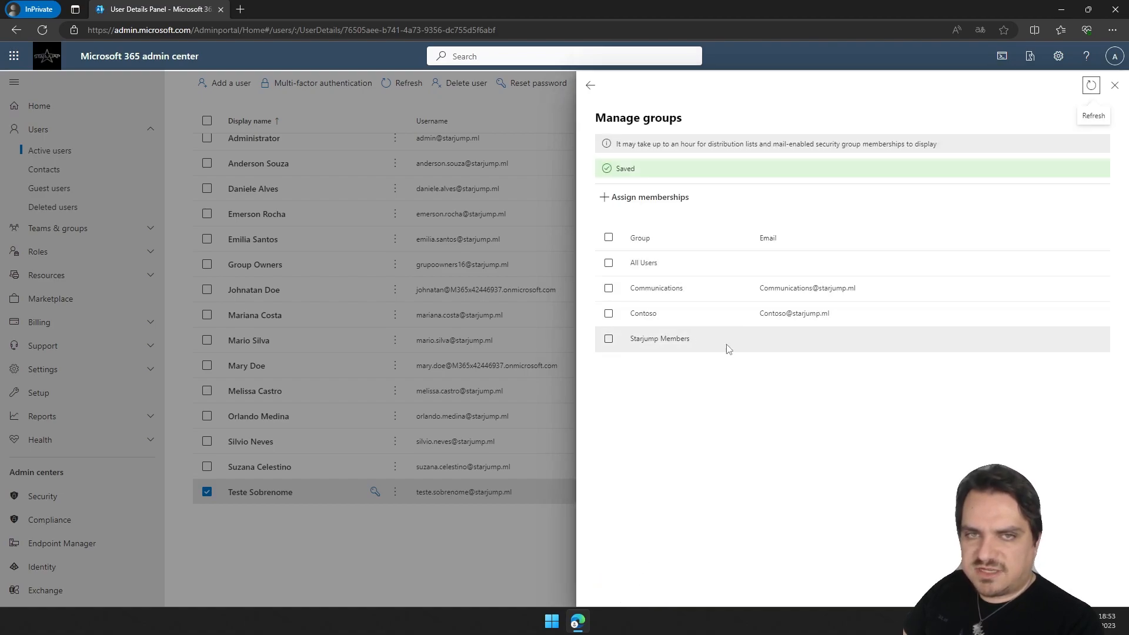
left_click(592, 87)
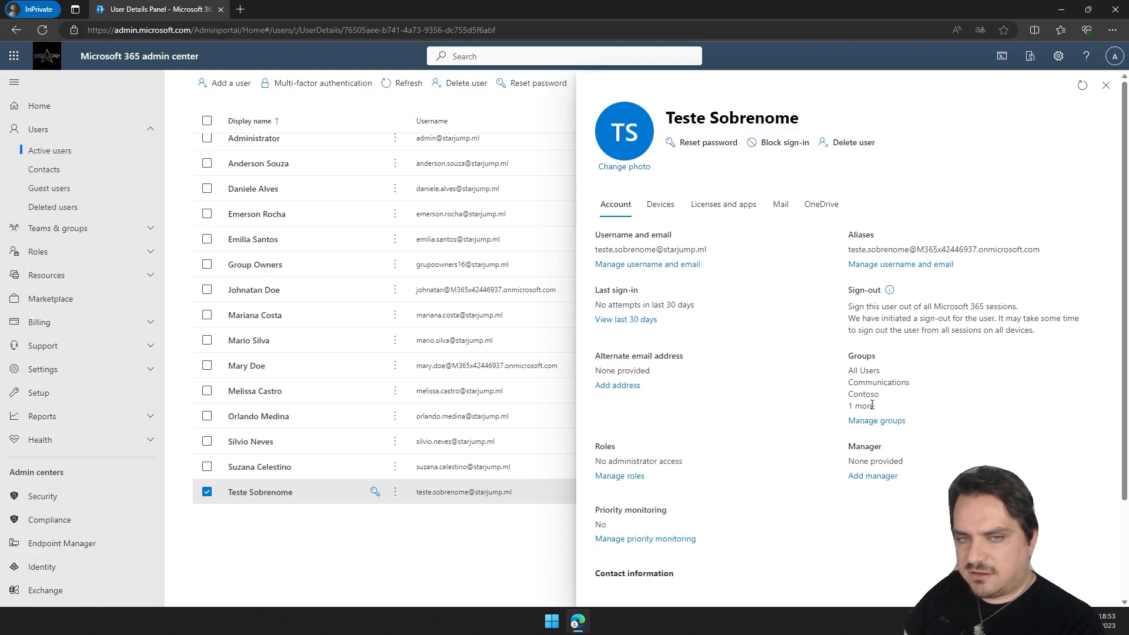
scroll(654, 320, "down", 2)
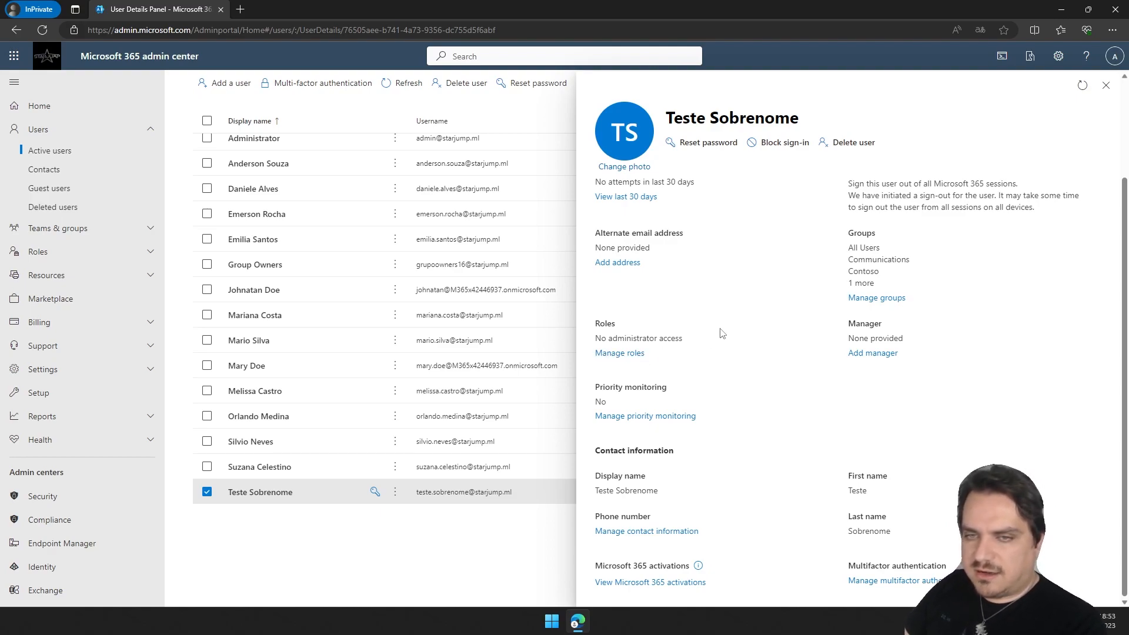
left_click(639, 353)
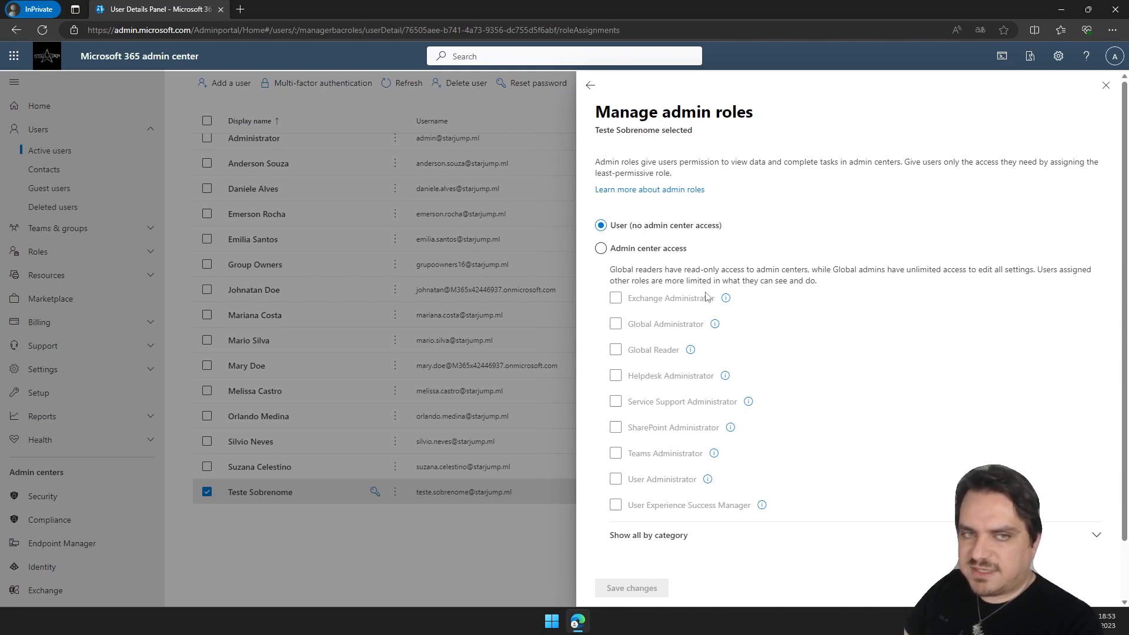
left_click(627, 248)
left_click(649, 305)
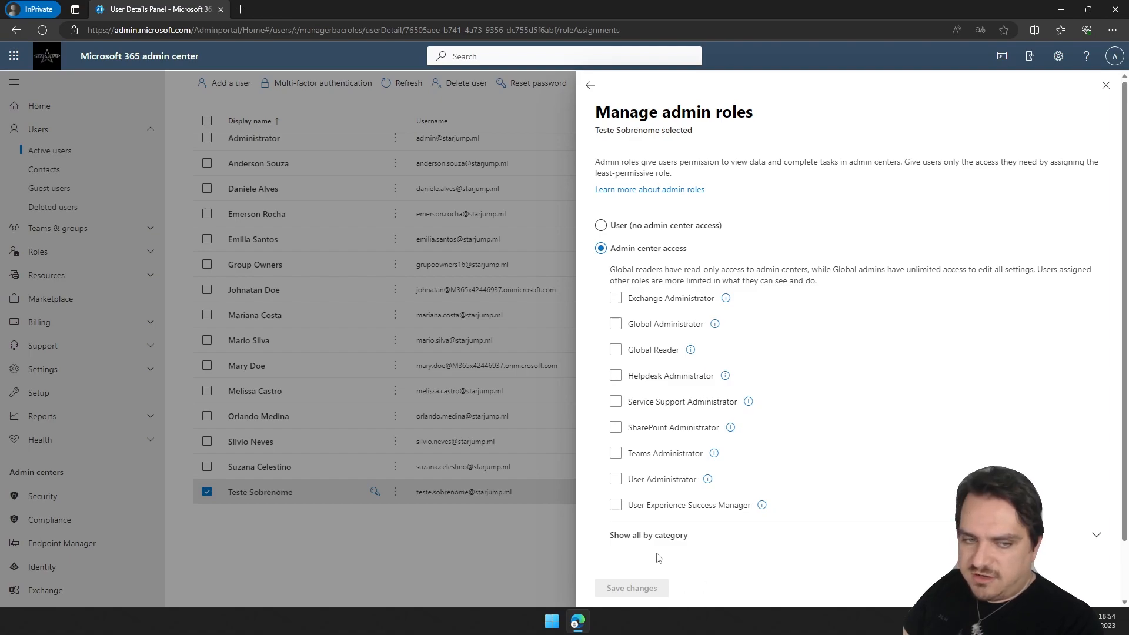
left_click(624, 225)
left_click(591, 85)
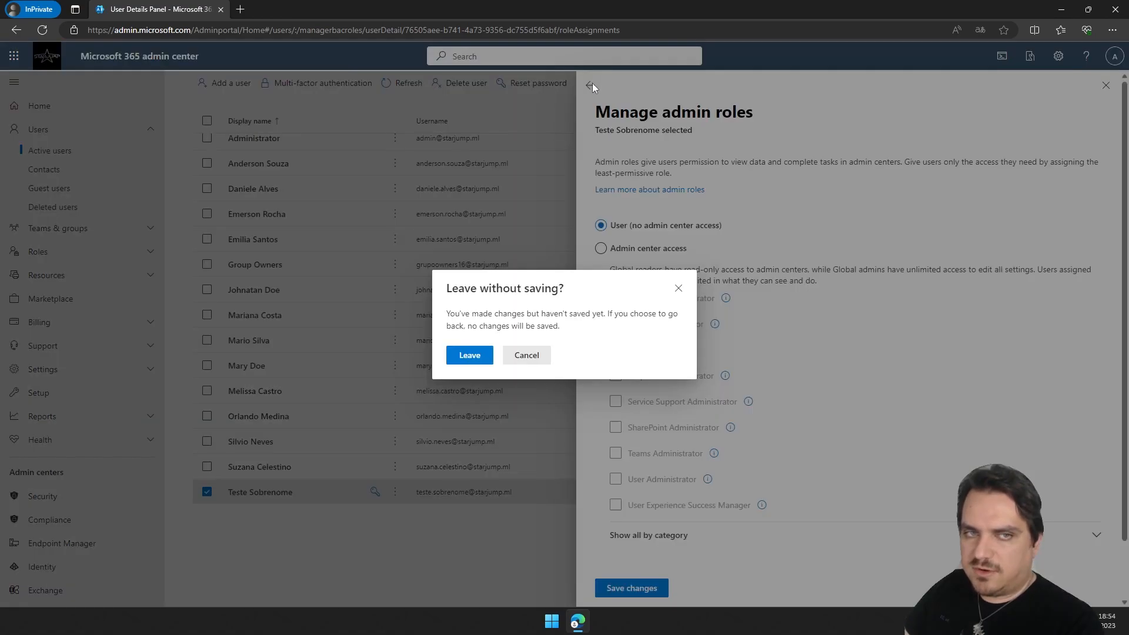
left_click(470, 355)
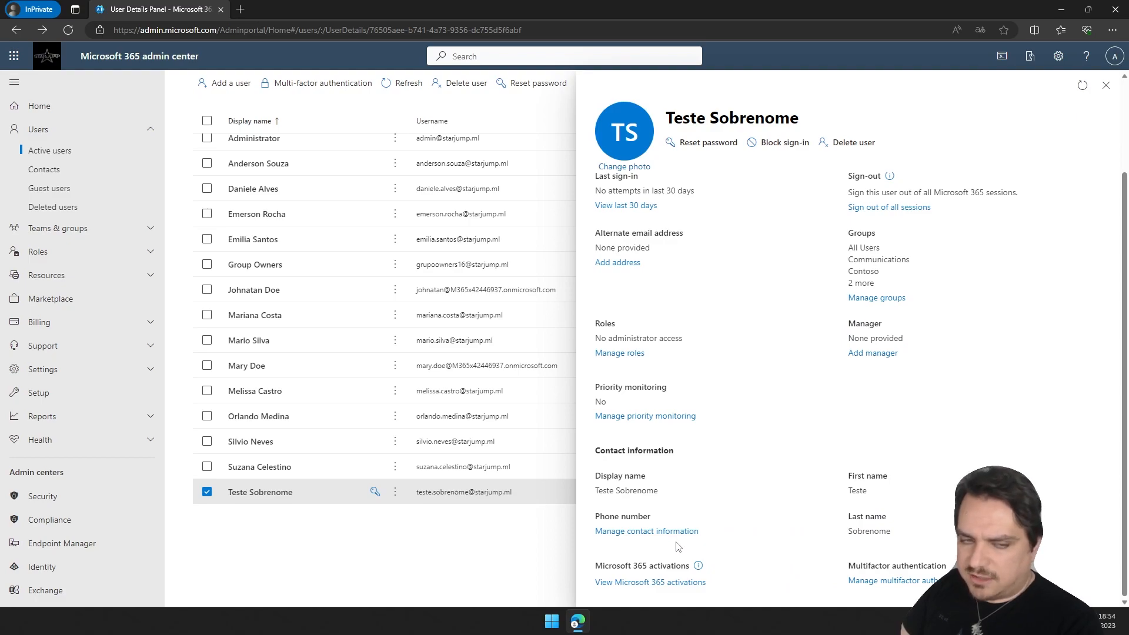
Review the user's contact information fields, such as job title, department, office and address, without saving.
left_click(637, 532)
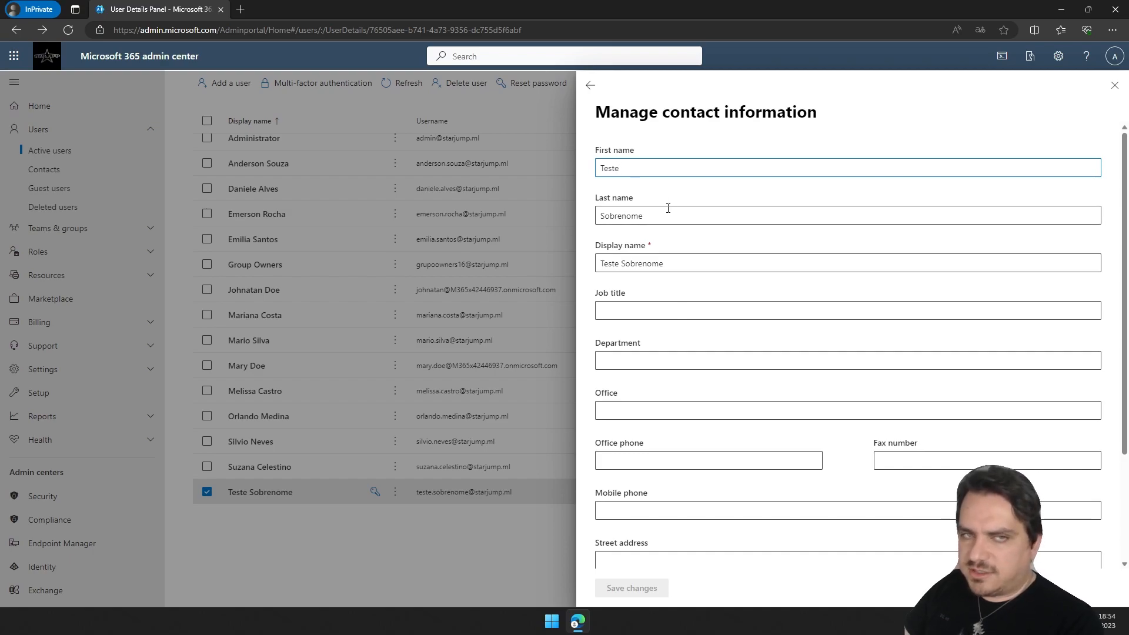
scroll(802, 296, "down", 3)
scroll(804, 303, "up", 3)
left_click(714, 310)
scroll(703, 267, "down", 1)
scroll(697, 338, "up", 1)
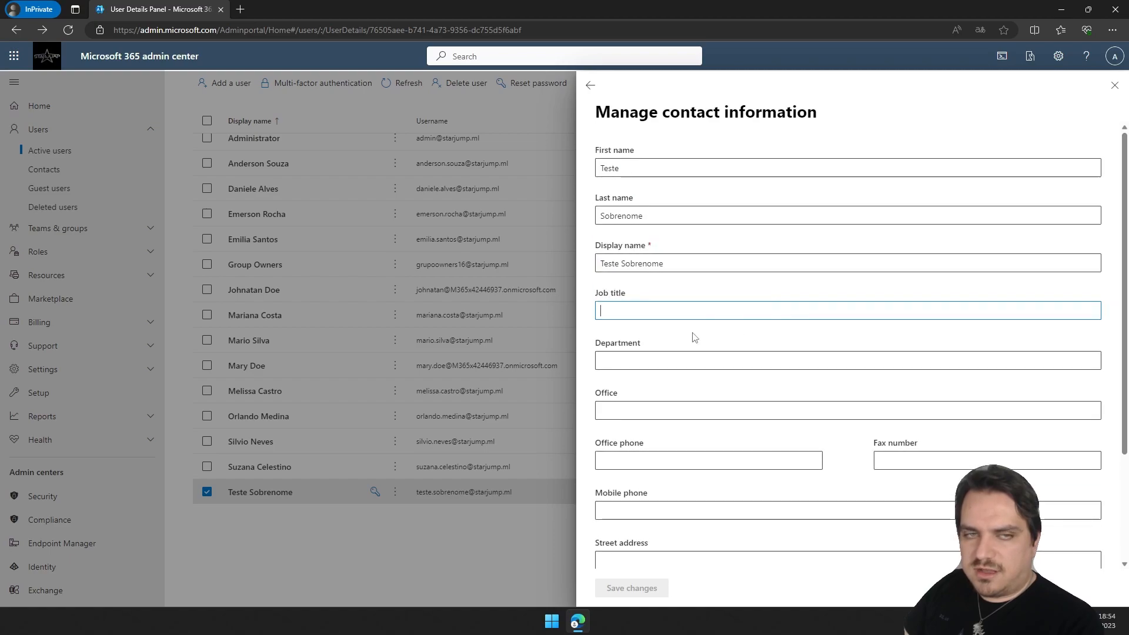
scroll(769, 414, "down", 1)
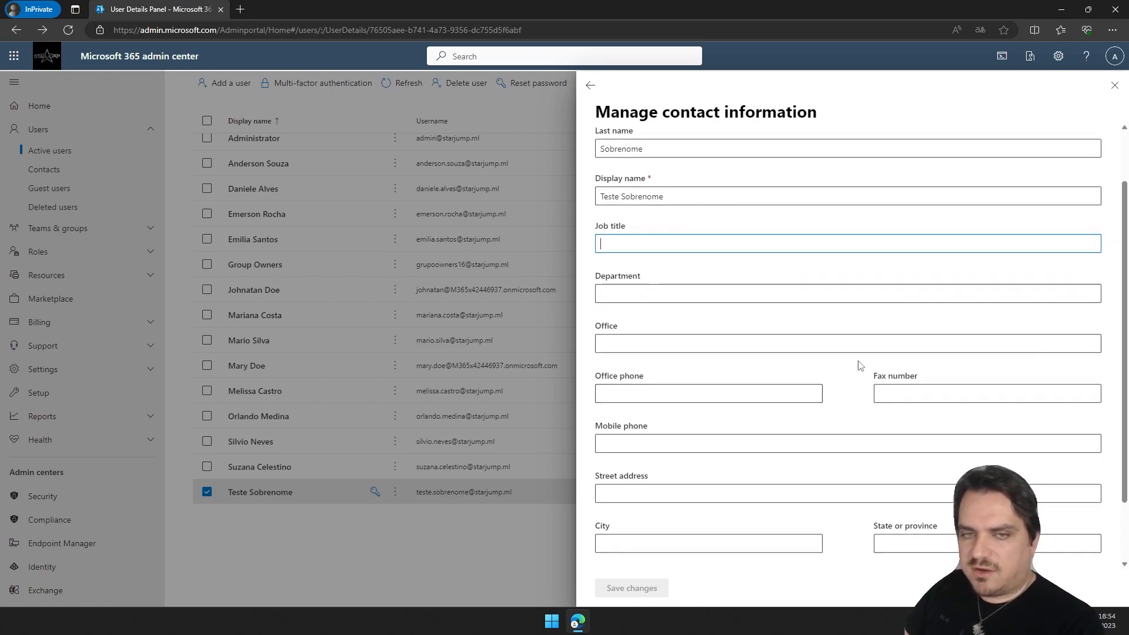
scroll(852, 382, "down", 1)
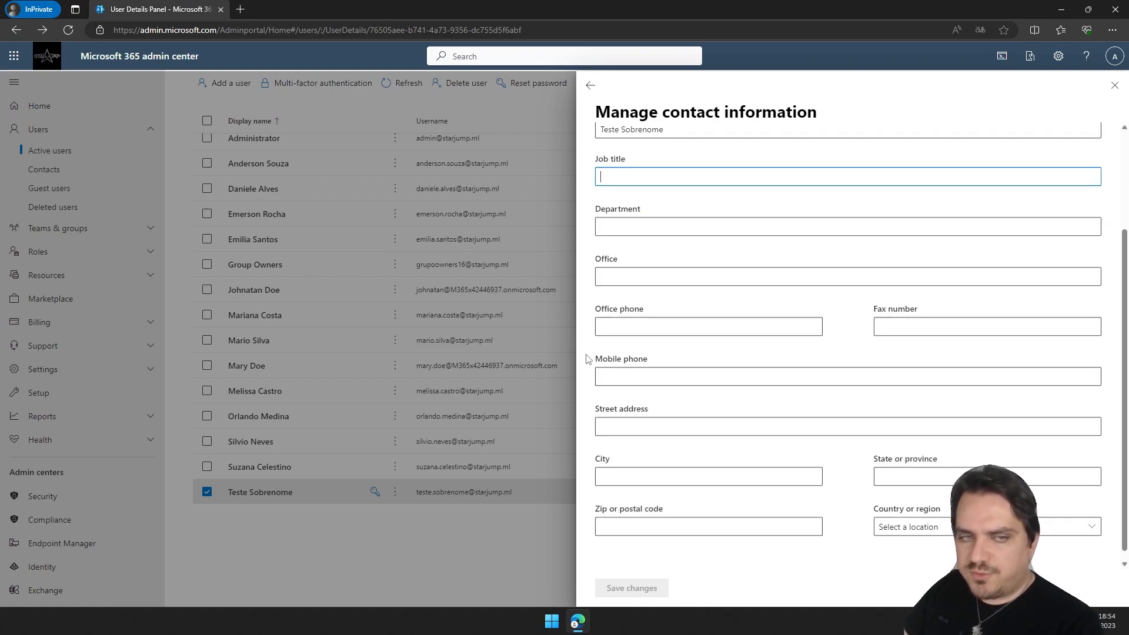
scroll(819, 464, "down", 1)
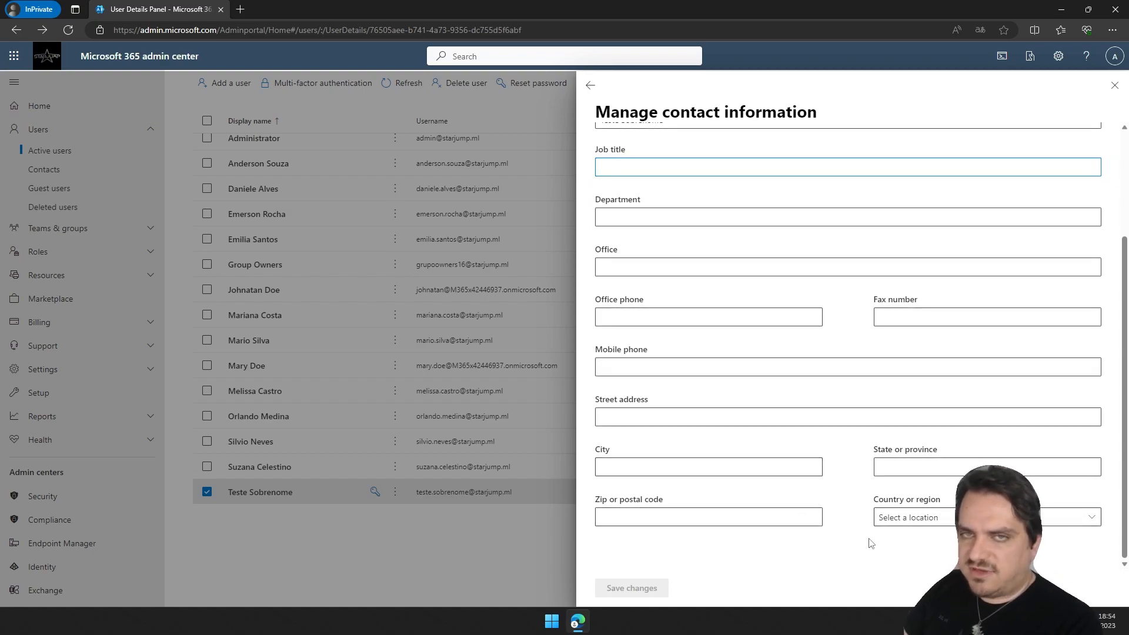
scroll(950, 456, "up", 3)
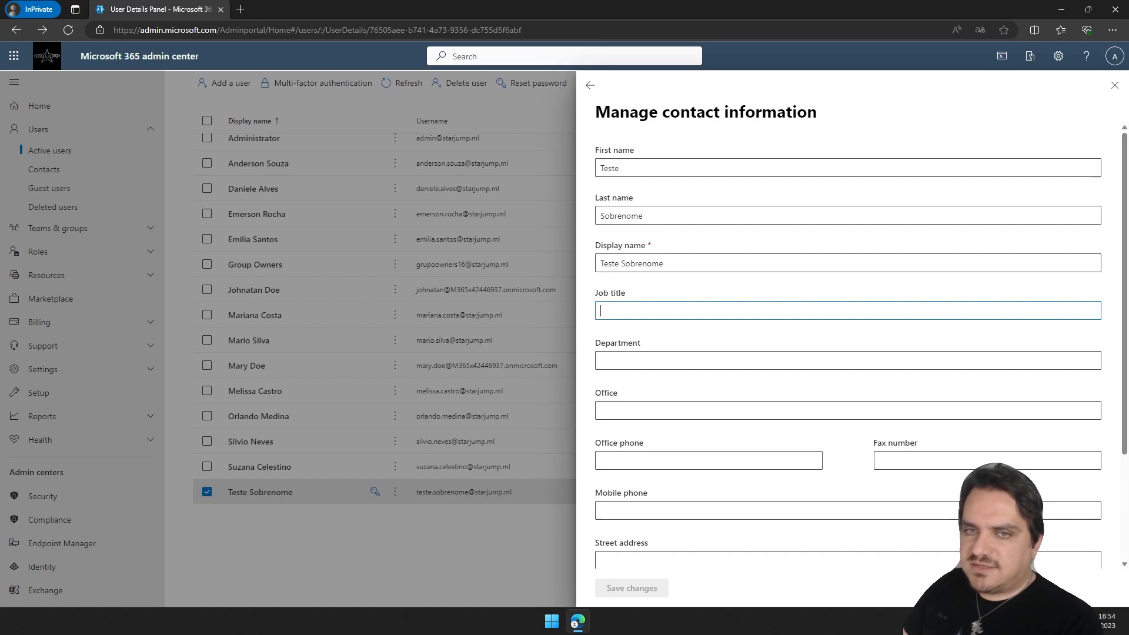
scroll(981, 373, "down", 3)
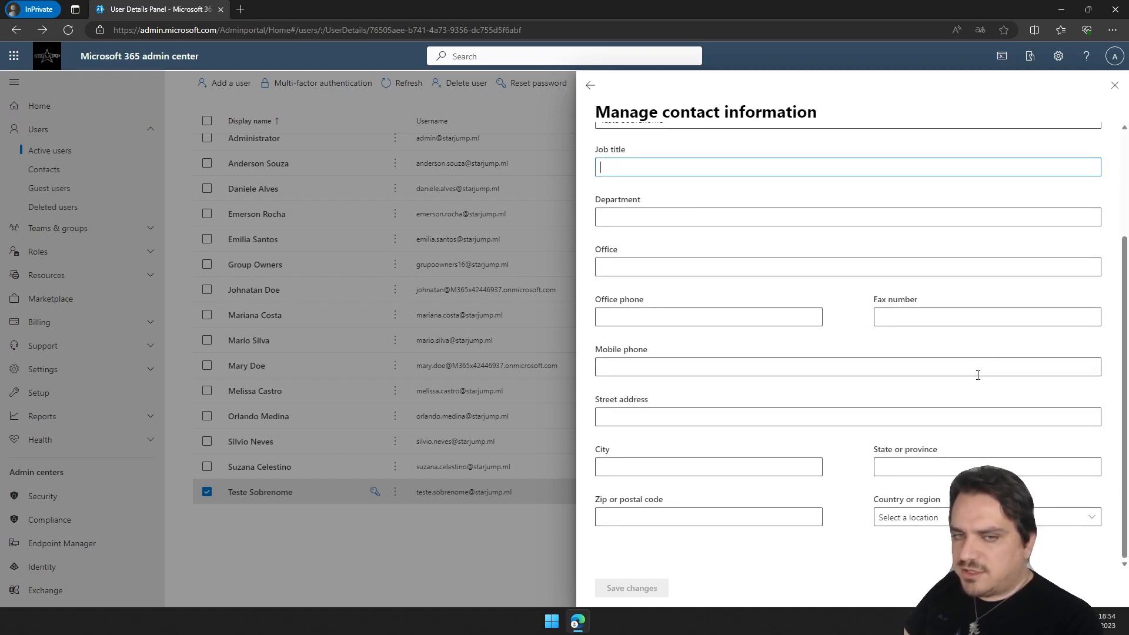
scroll(925, 345, "up", 3)
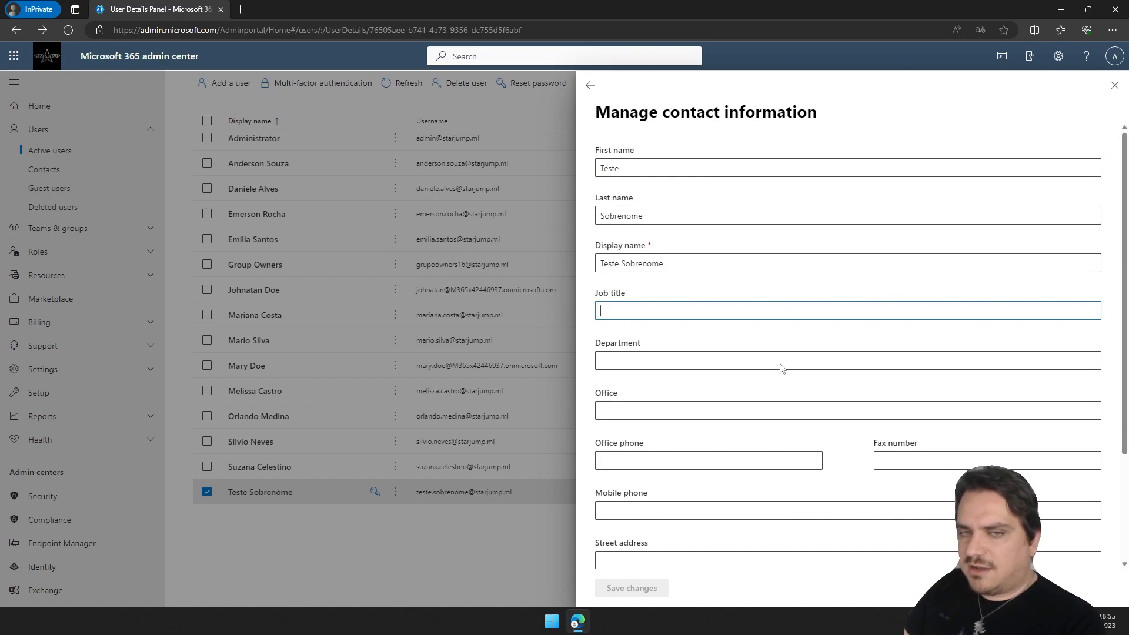
scroll(785, 333, "down", 3)
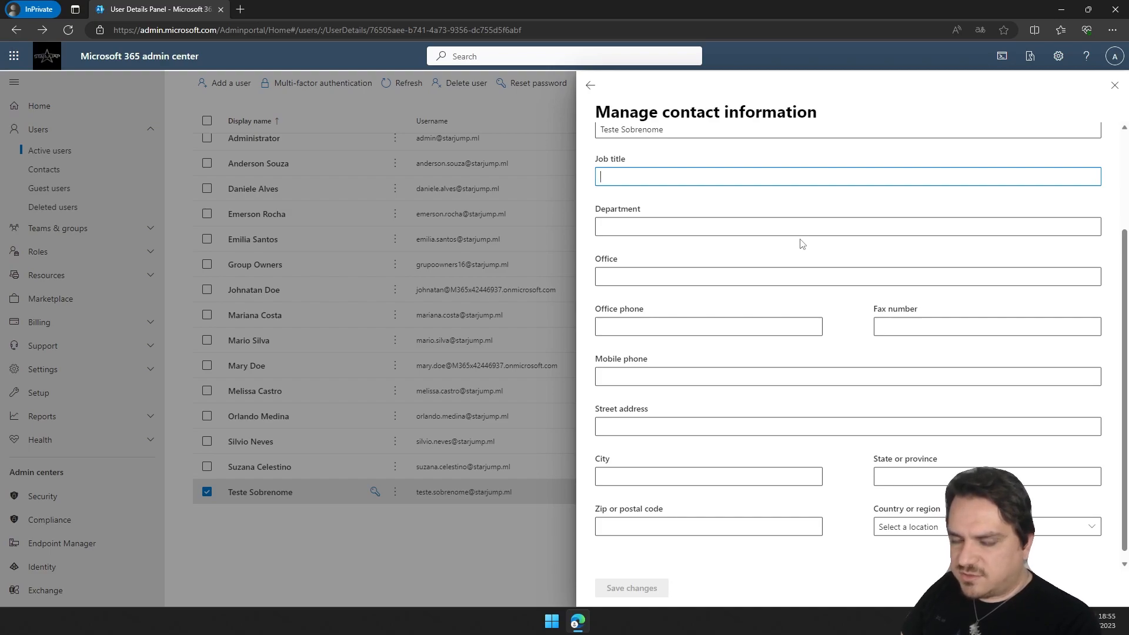
scroll(852, 308, "up", 3)
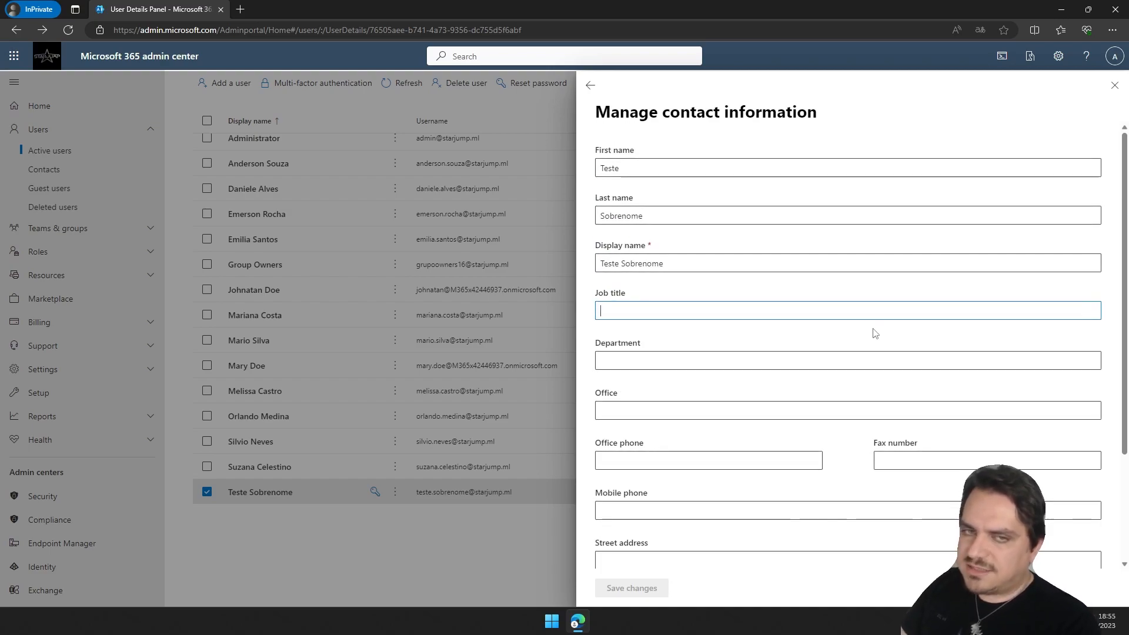
left_click(595, 92)
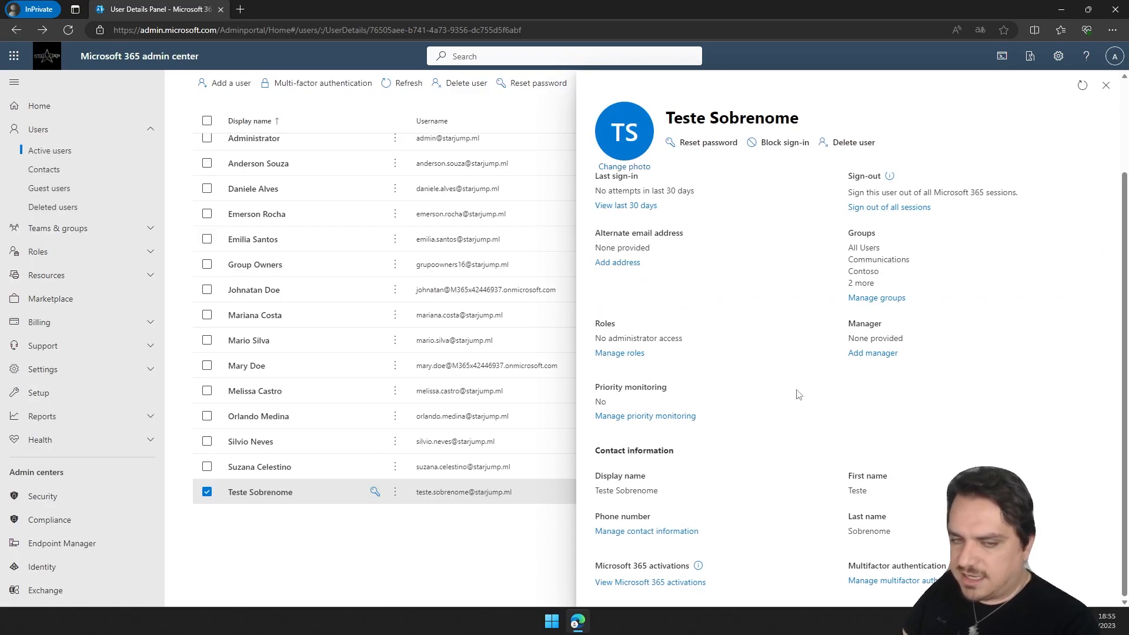
Try to enable multi-factor authentication for Teste Sobrenome on the multifactor authentication users page.
left_click(904, 582)
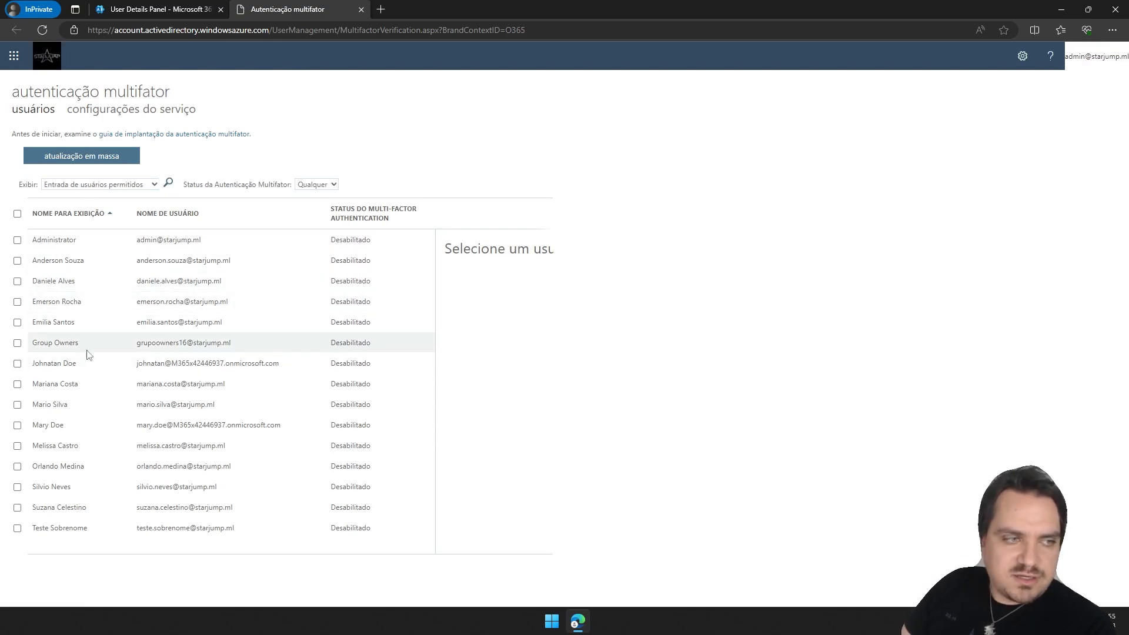
left_click(18, 529)
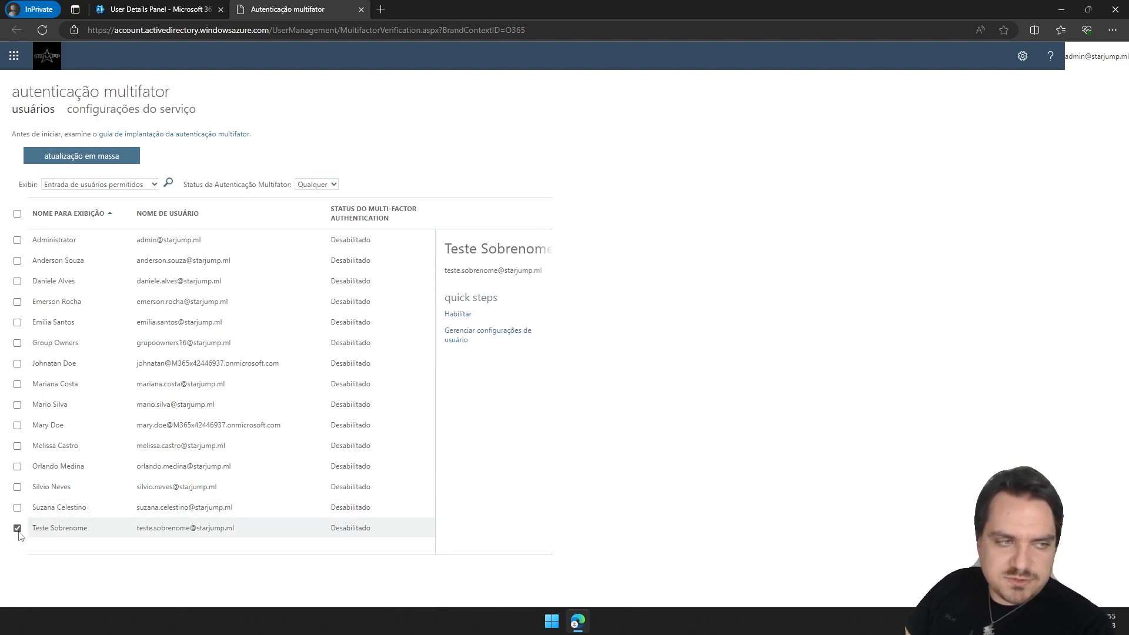
left_click(458, 315)
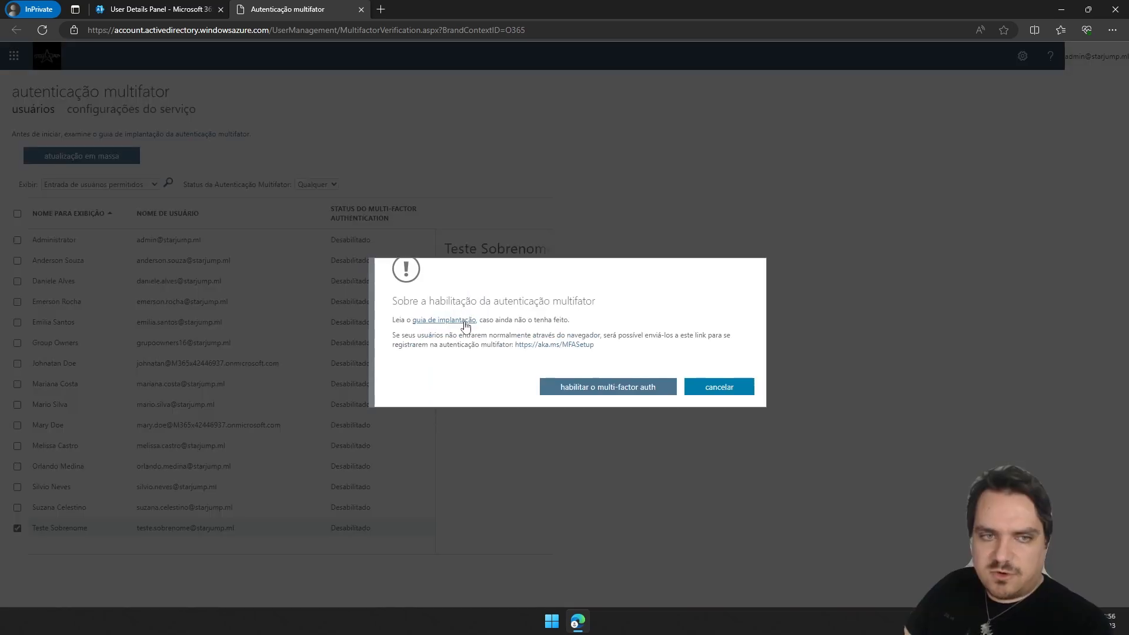
left_click(600, 392)
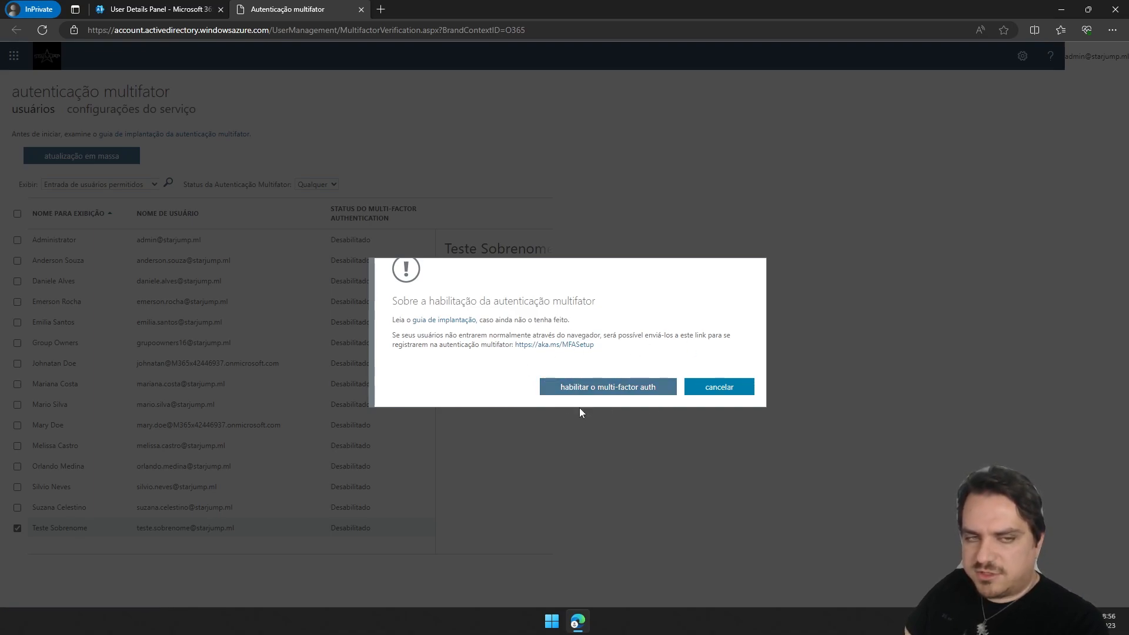
left_click(729, 387)
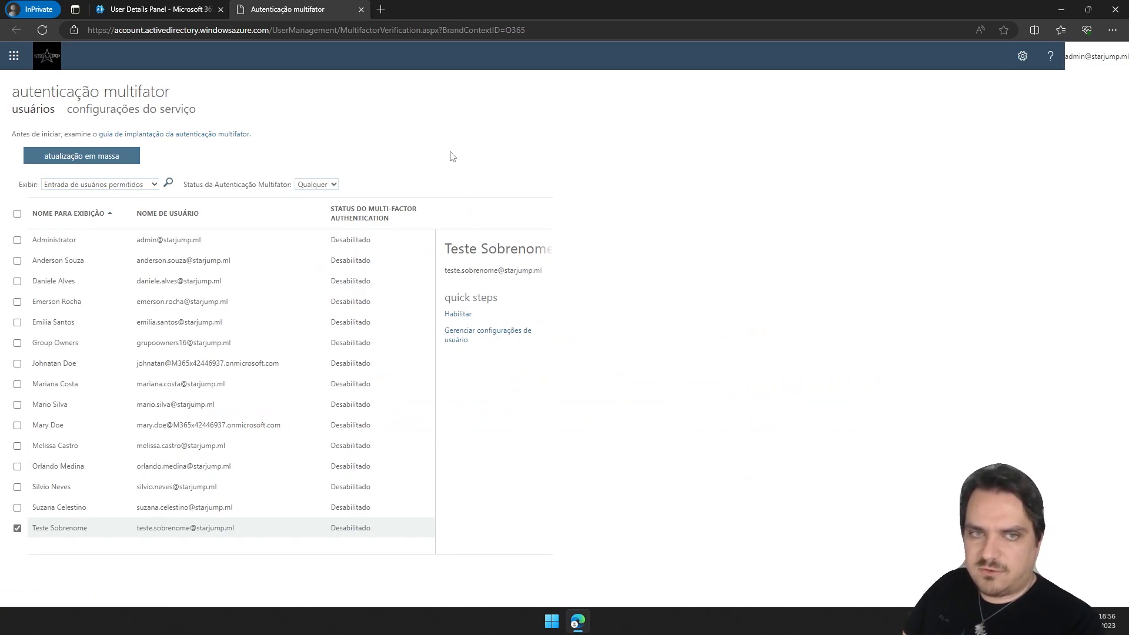
Return to the admin center, reopen Teste Sobrenome's details and check the Devices section.
left_click(361, 9)
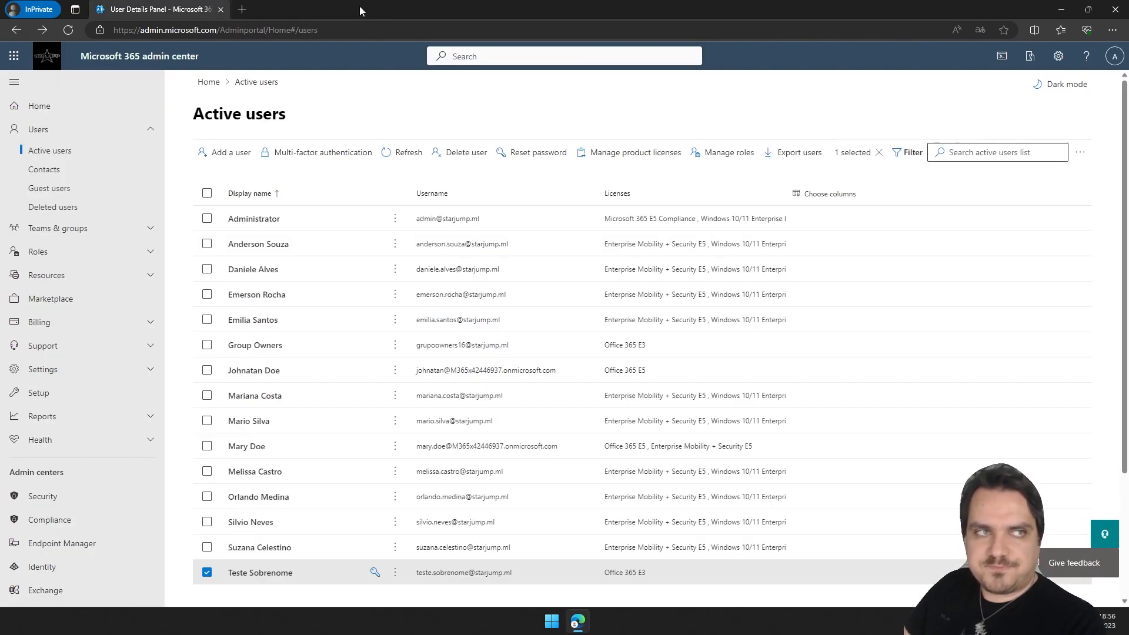
left_click(289, 574)
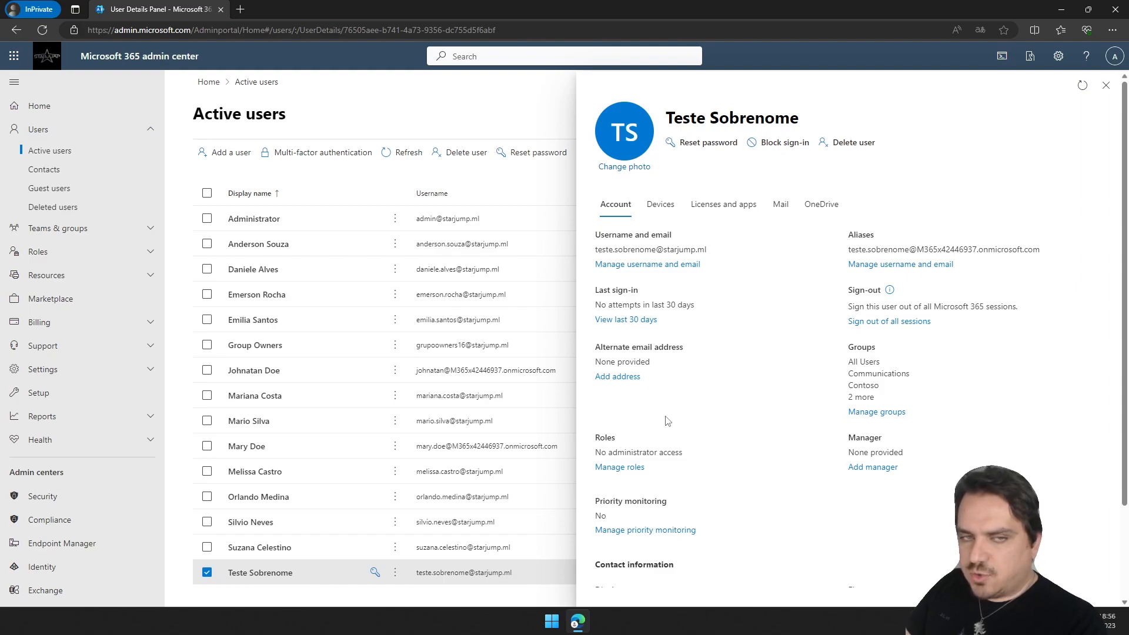
scroll(663, 415, "down", 3)
scroll(749, 383, "up", 3)
left_click(661, 212)
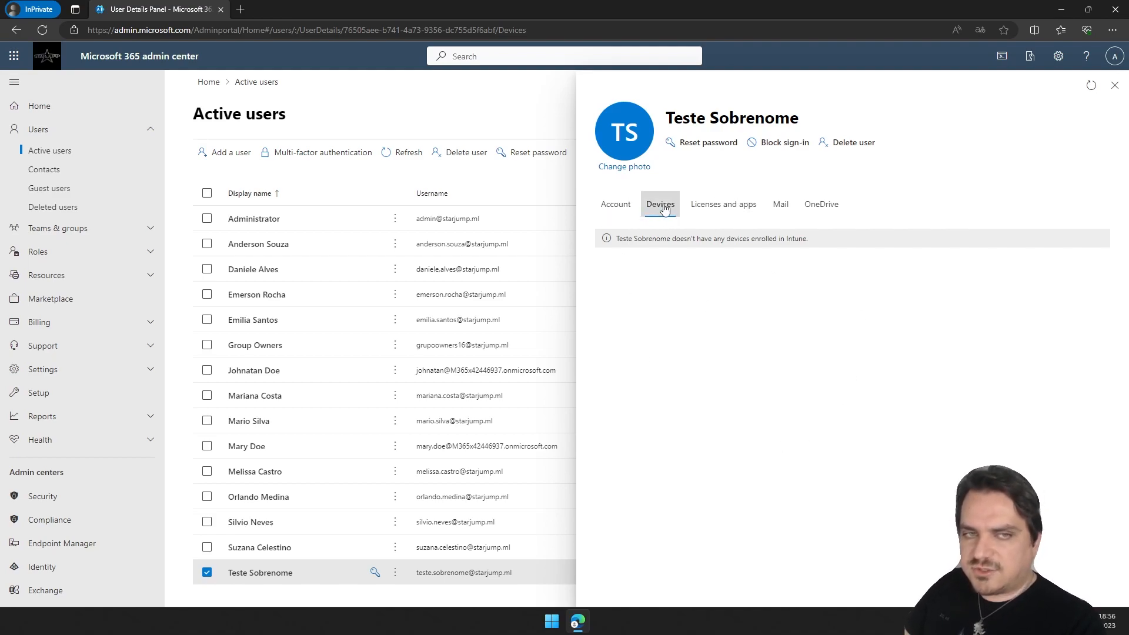
Assign the Office 365 E5 license instead of Office 365 E3 to the user and save the changes.
left_click(726, 213)
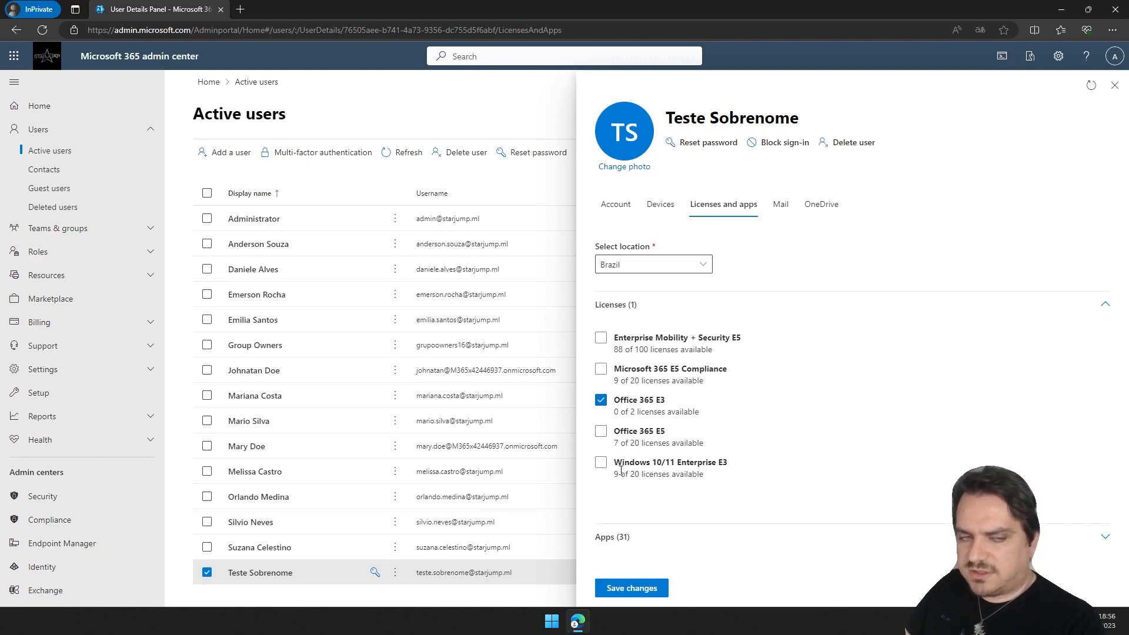
left_click(609, 442)
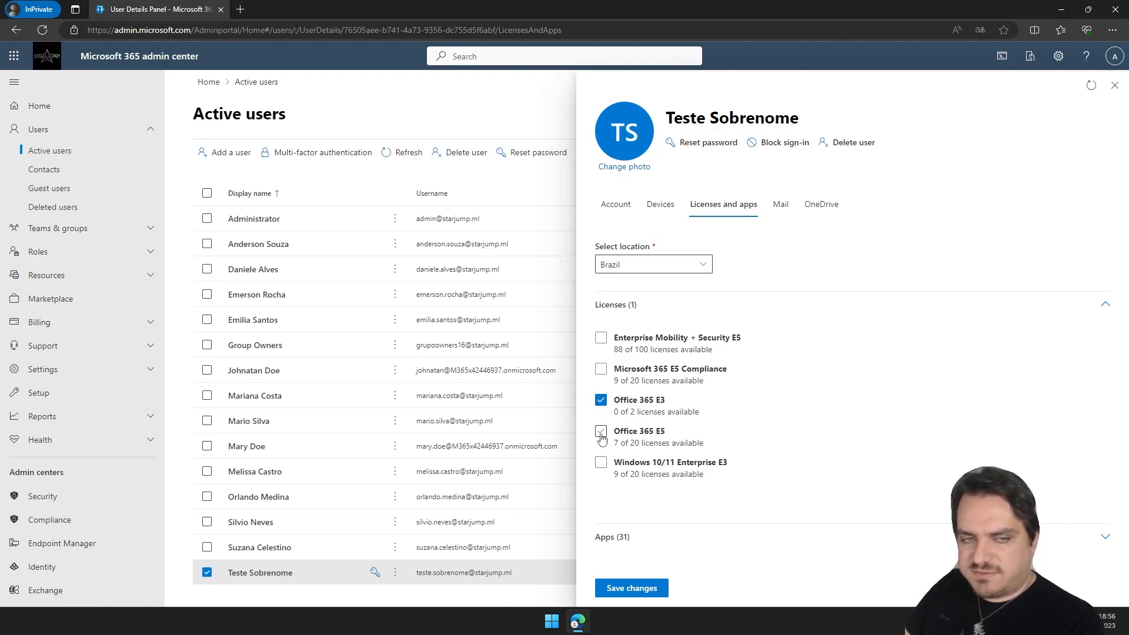
left_click(601, 401)
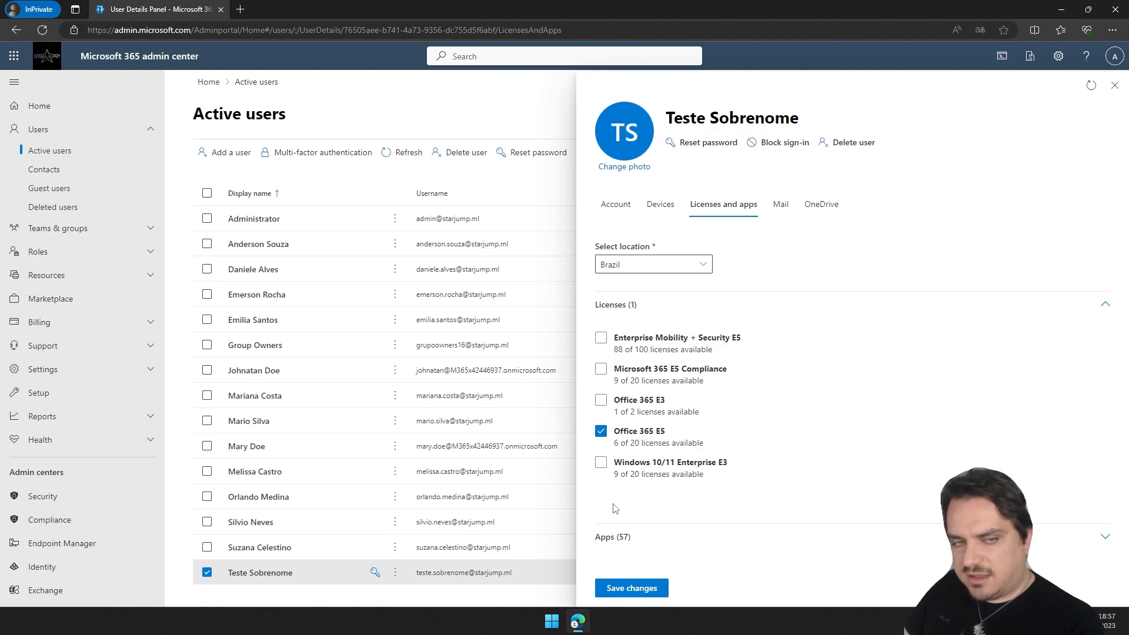
left_click(635, 593)
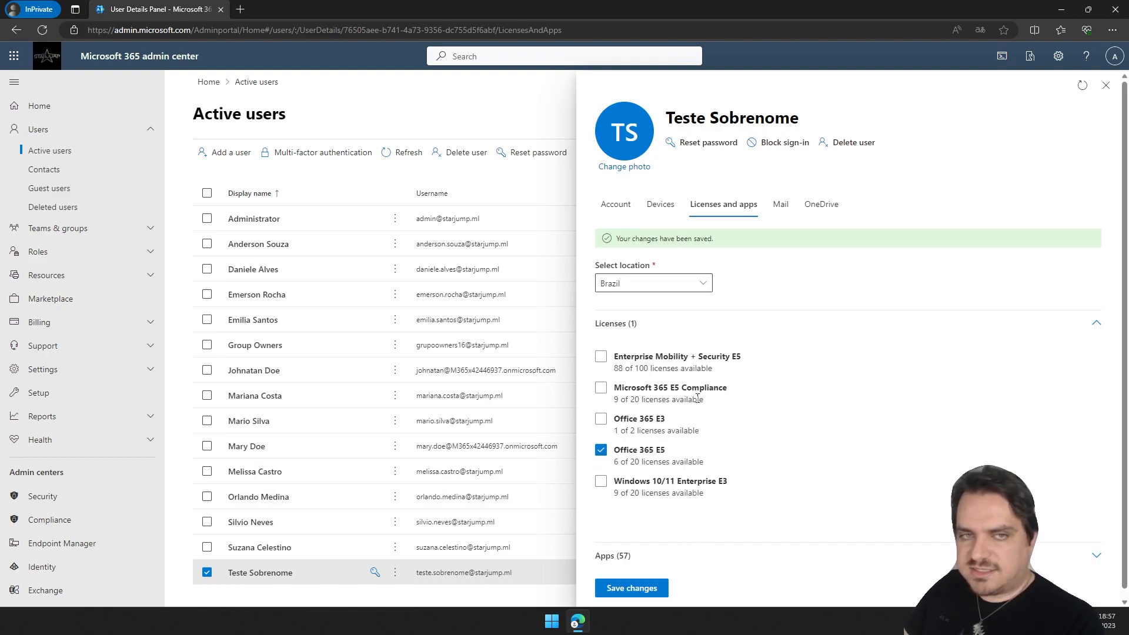
Try to forward all of the user's mail to another user's address, toggling the keep-a-copy option, then discard it.
left_click(781, 204)
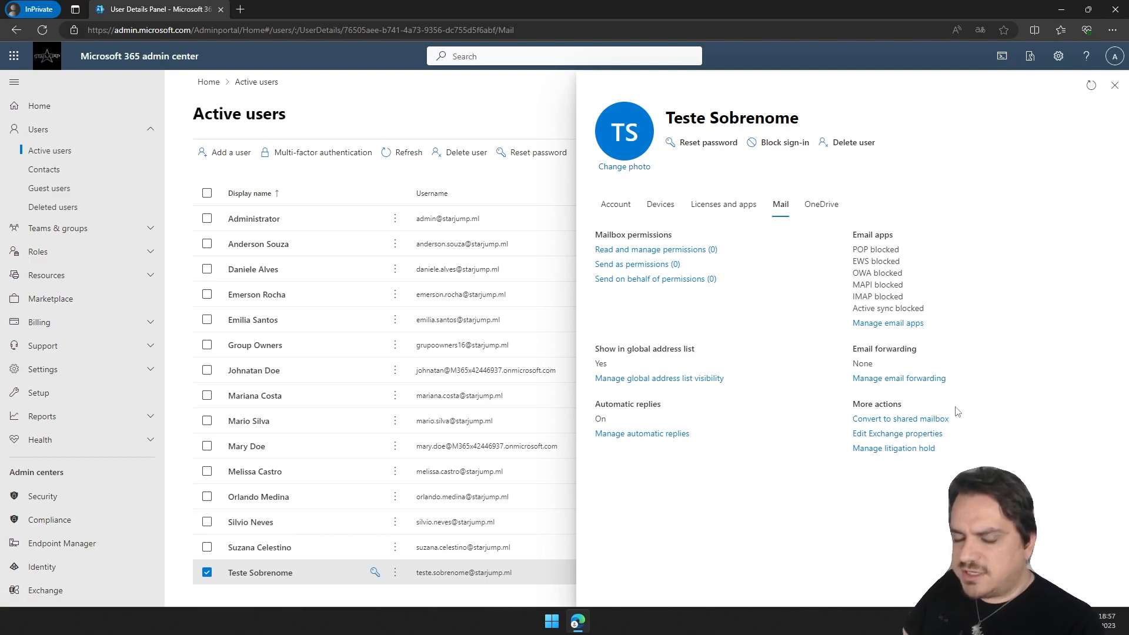
left_click(895, 379)
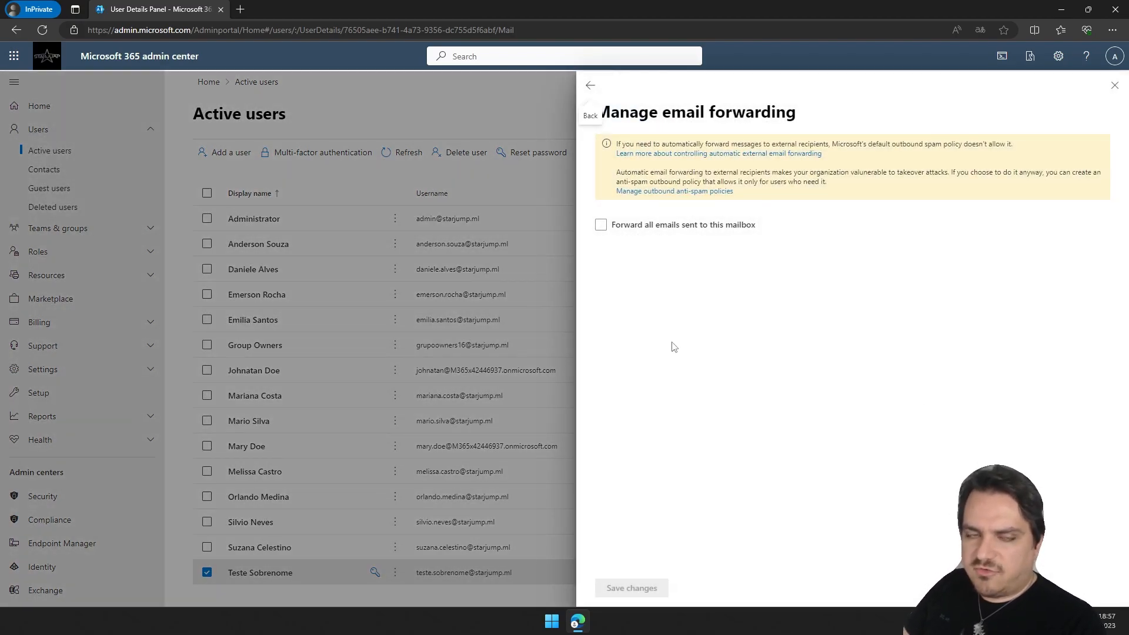
left_click(601, 227)
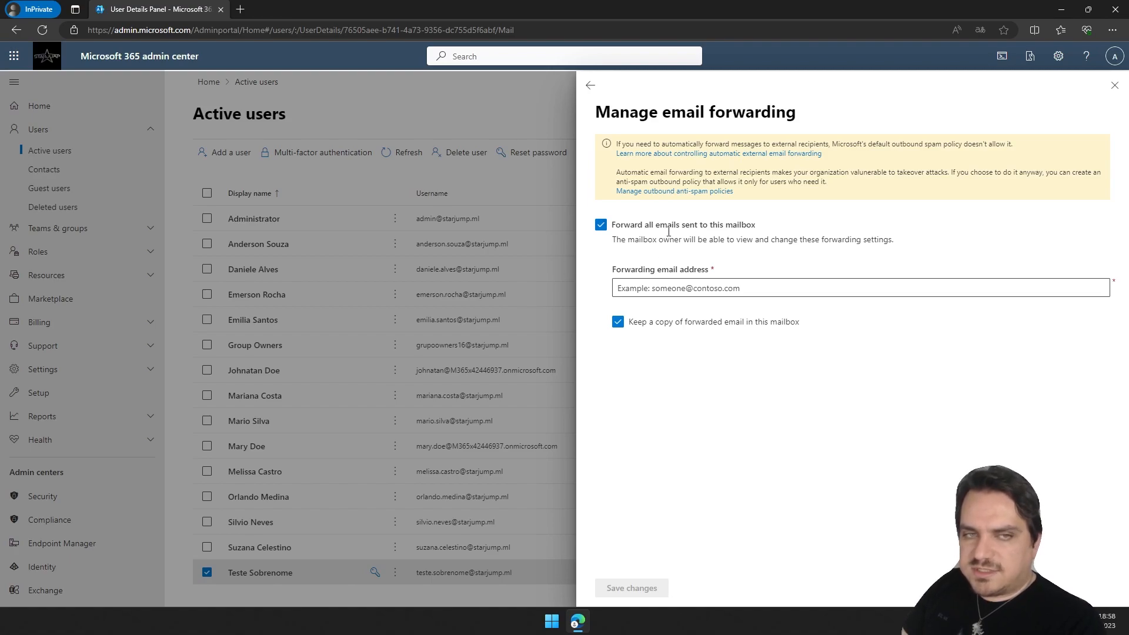
left_click(765, 287)
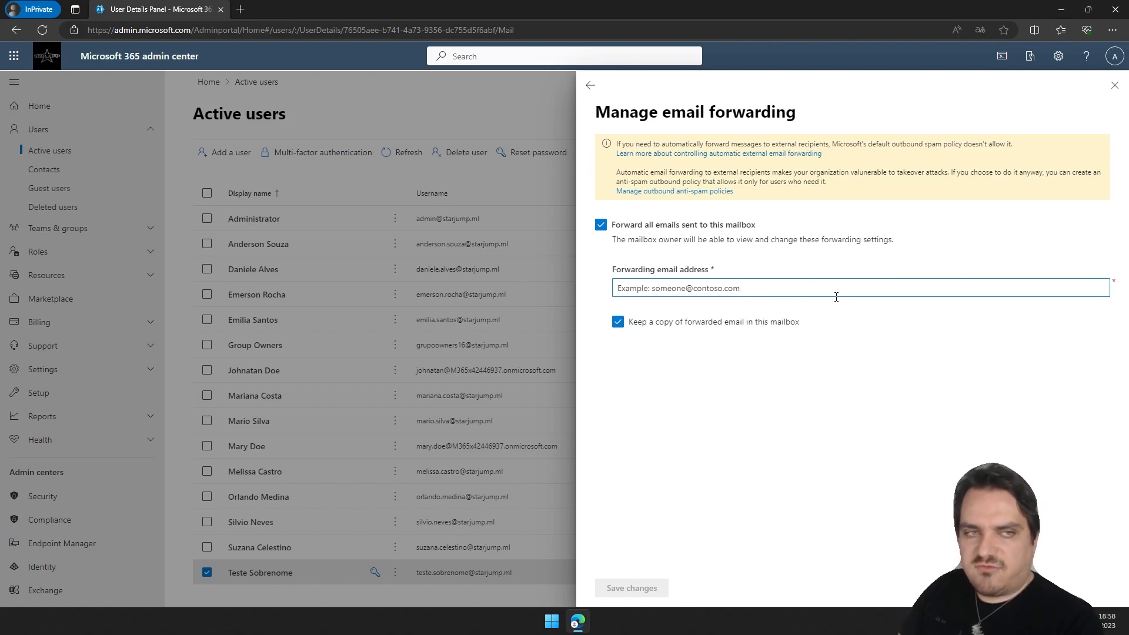
type("an")
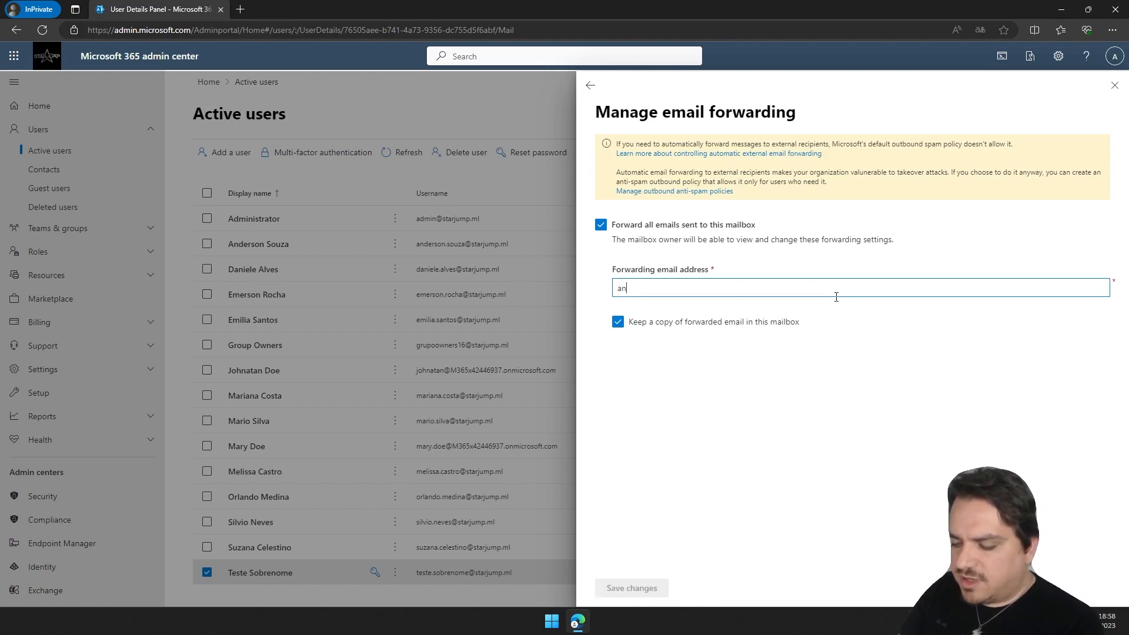
type("derson.")
left_click(837, 303)
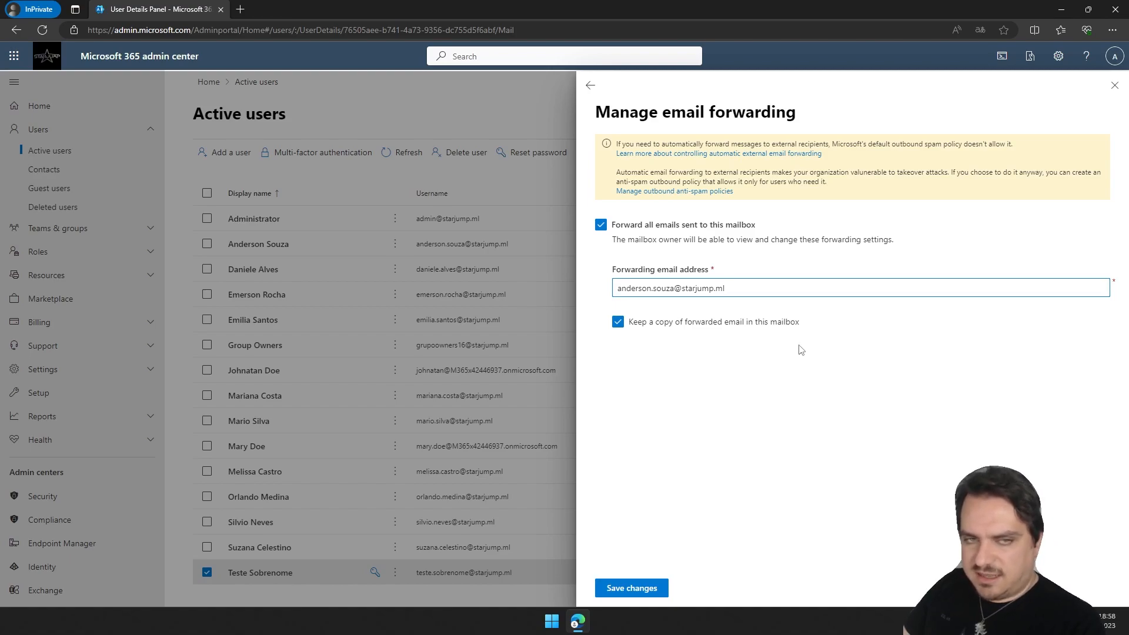
left_click(618, 322)
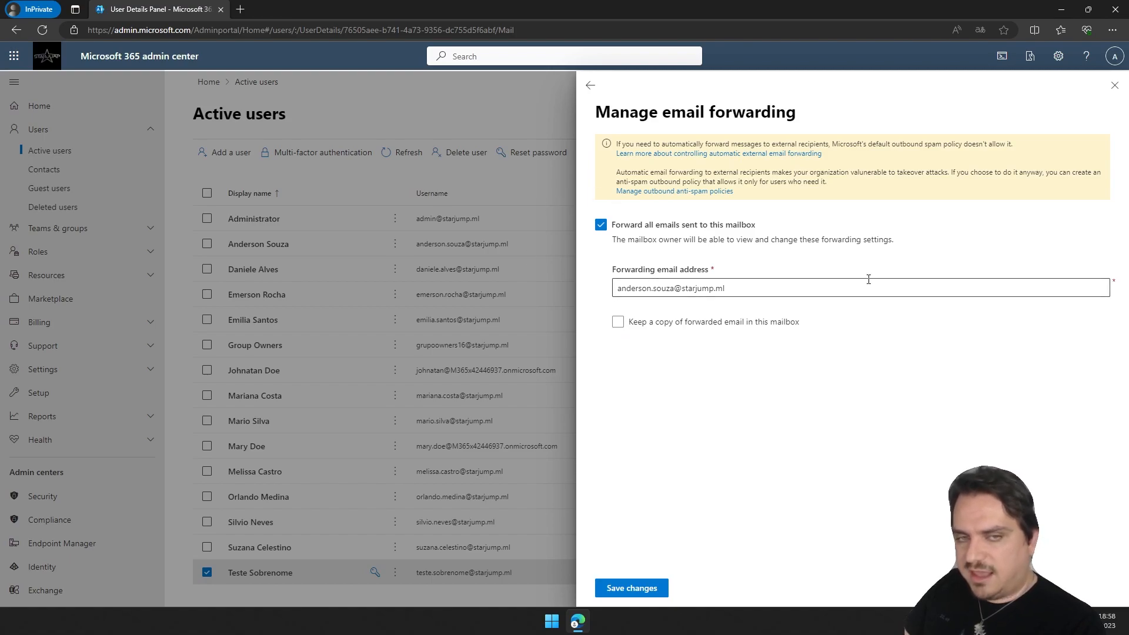
left_click(618, 322)
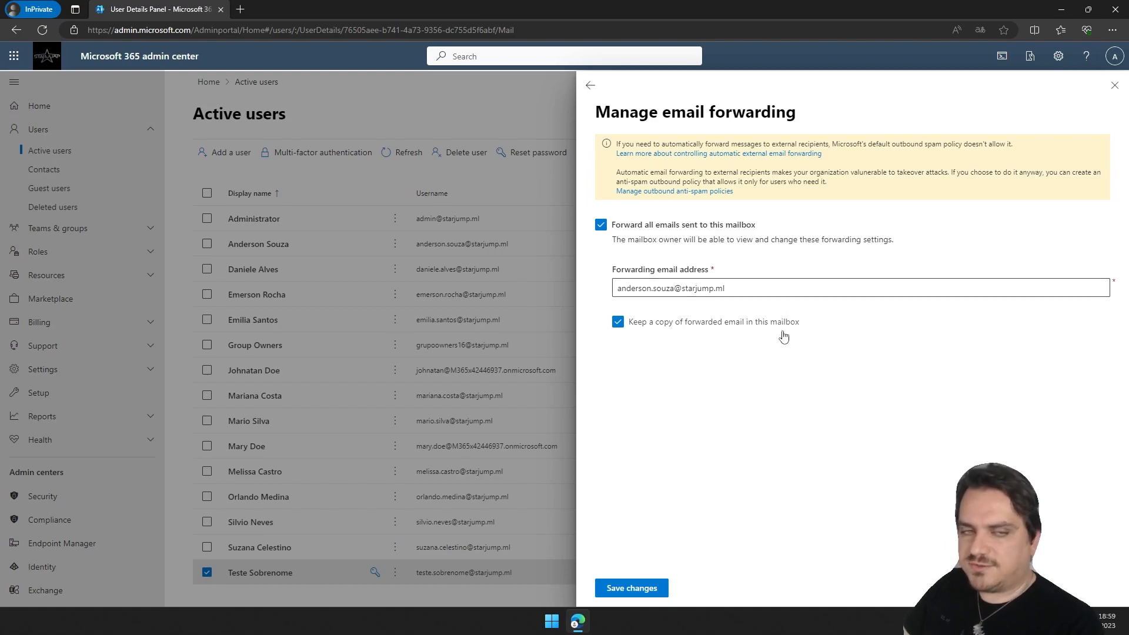
key("Escape")
left_click(497, 346)
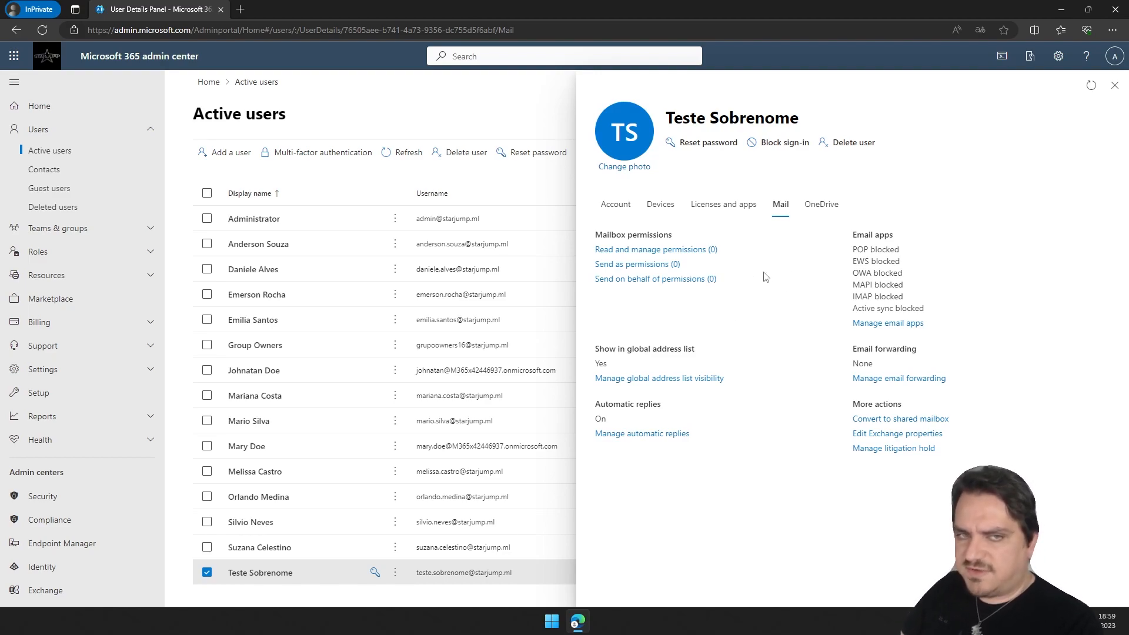
Grant Administrator read and manage permissions on Teste Sobrenome's mailbox.
left_click(687, 255)
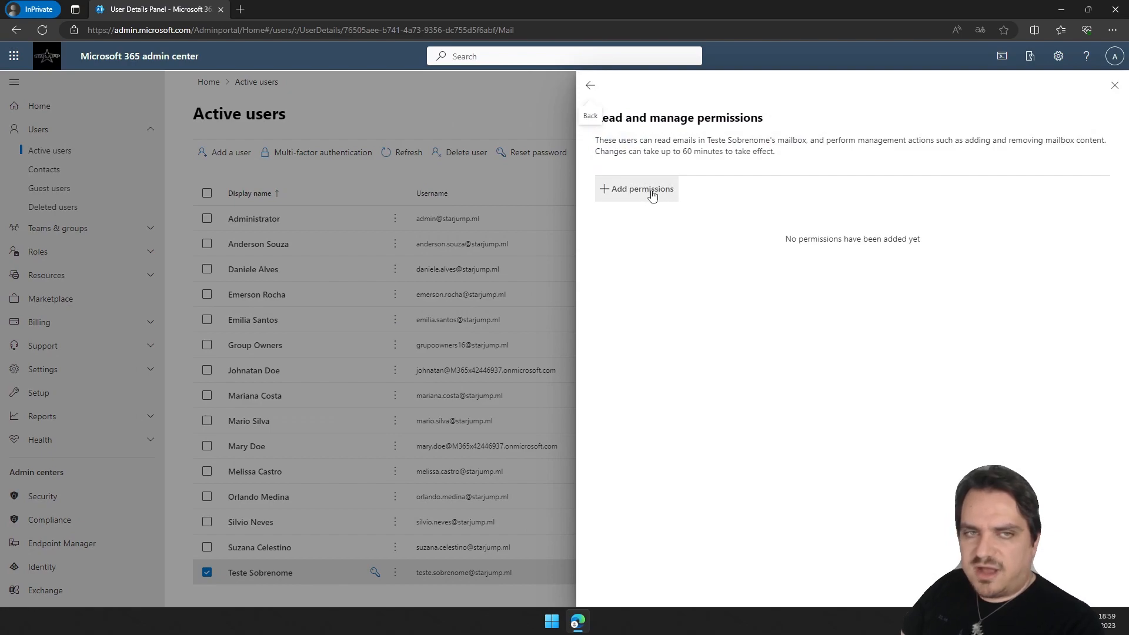
left_click(647, 195)
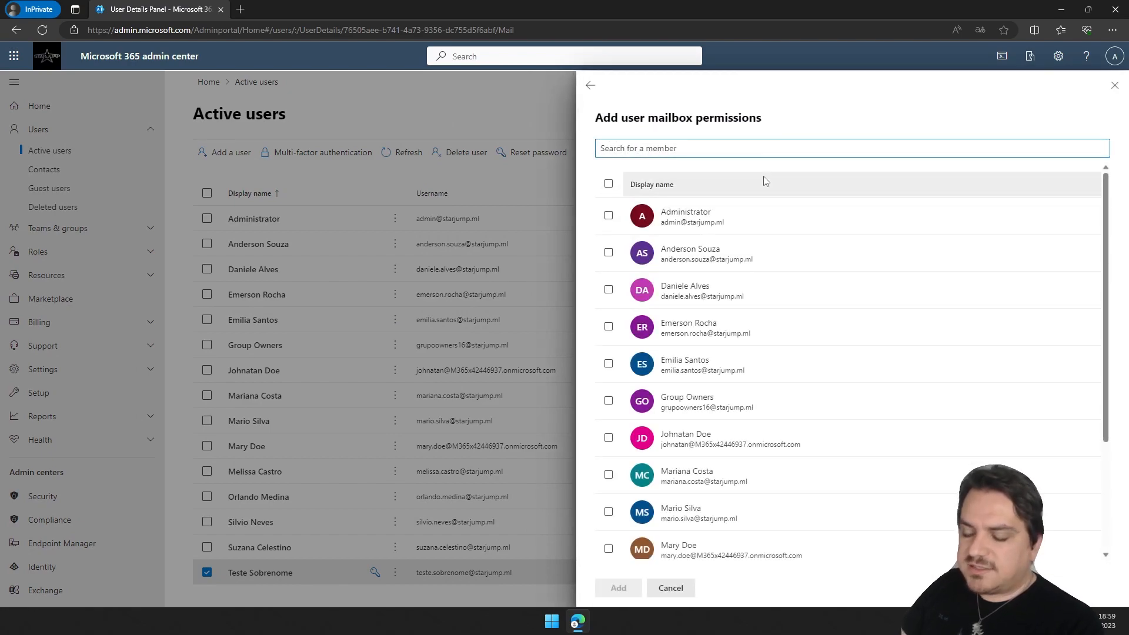
type("admin")
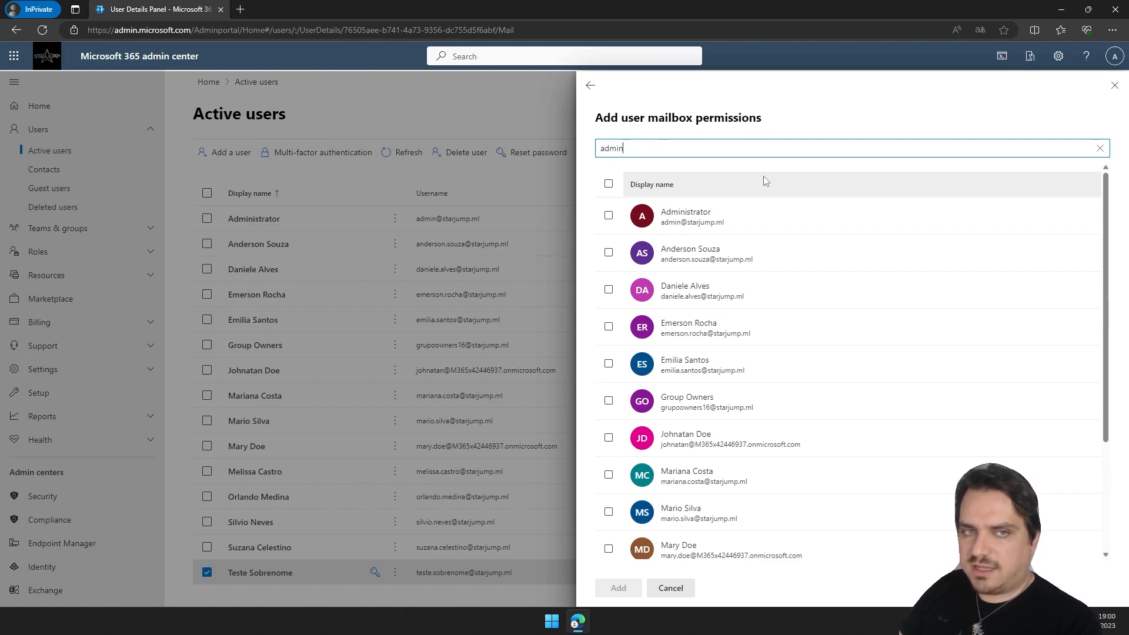
left_click(608, 216)
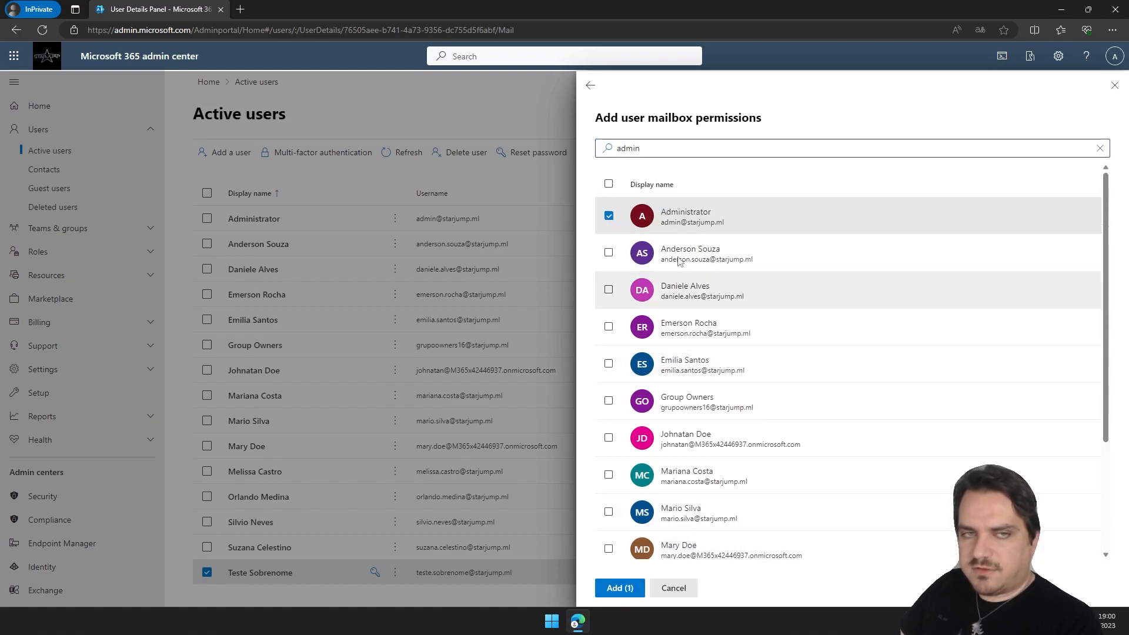
left_click(620, 590)
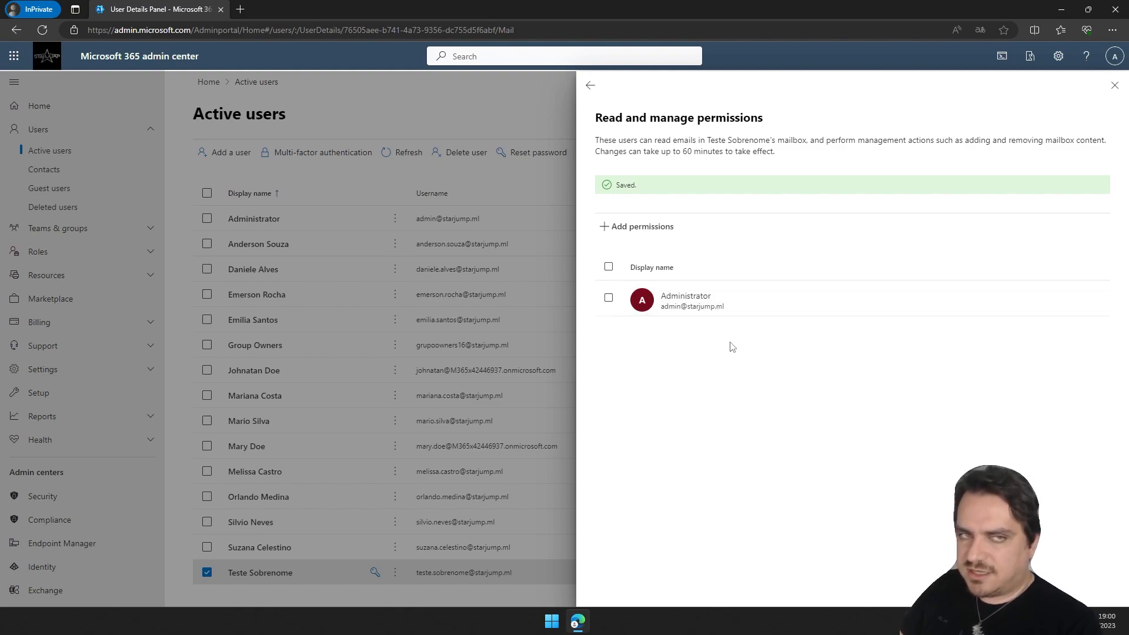
left_click(590, 85)
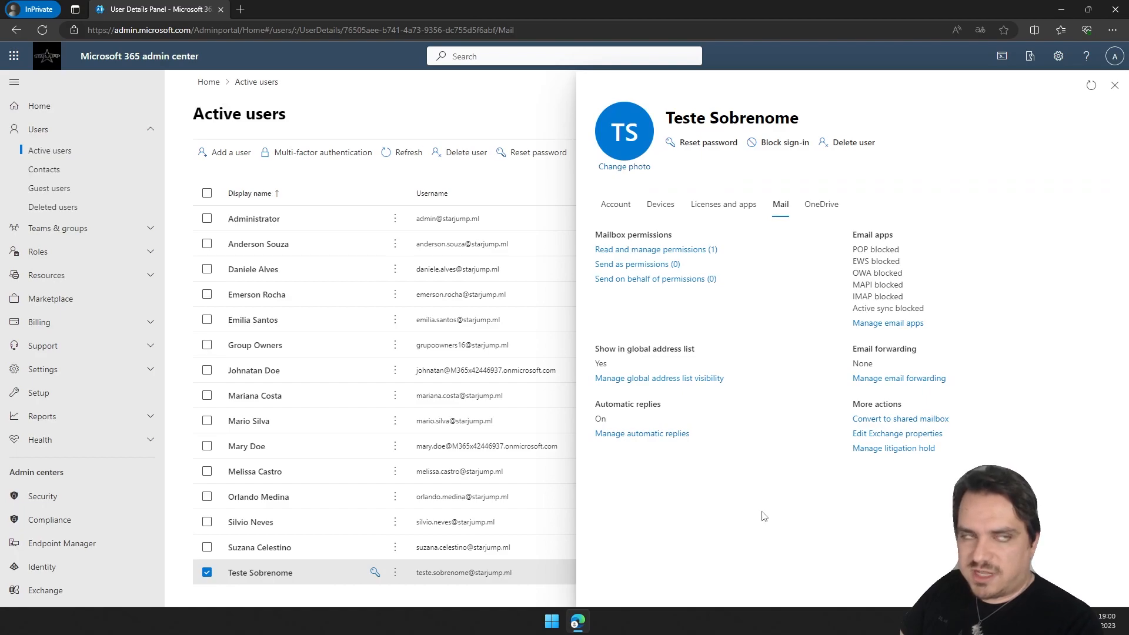
Open Outlook on the web at outlook.office365.com in a new browser tab.
left_click(240, 10)
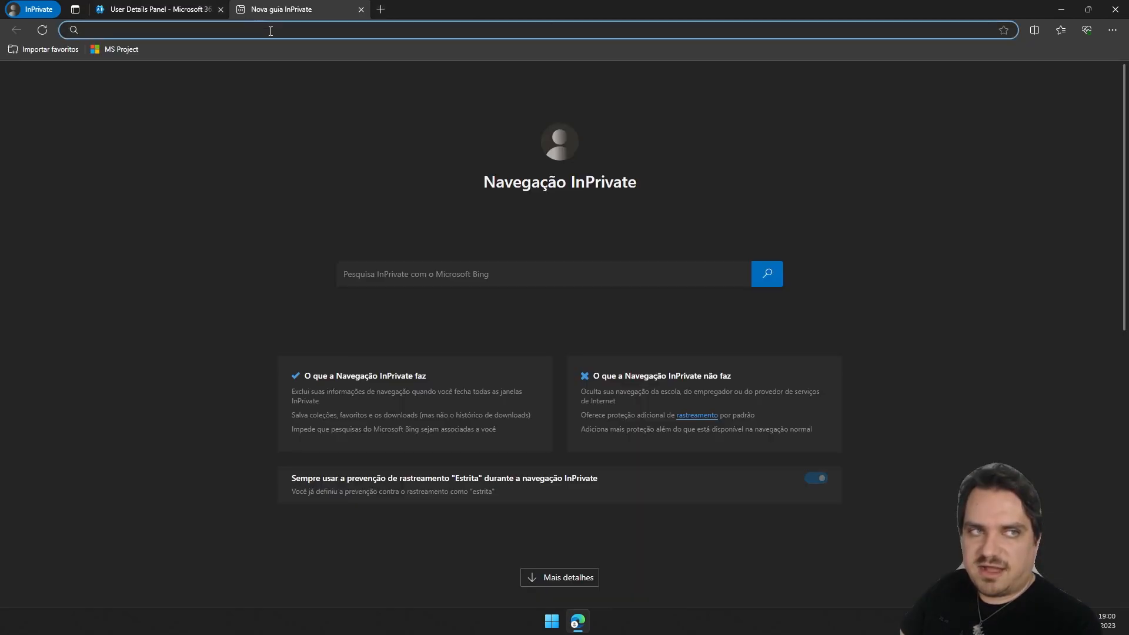
type("outlokj")
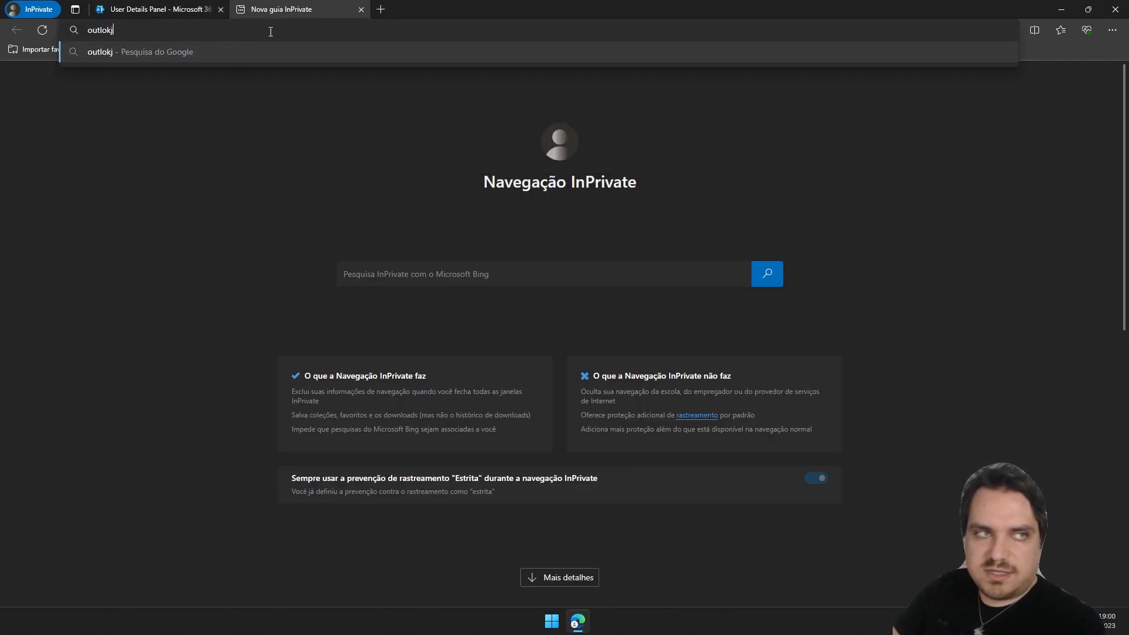
key("BackSpace")
type("o")
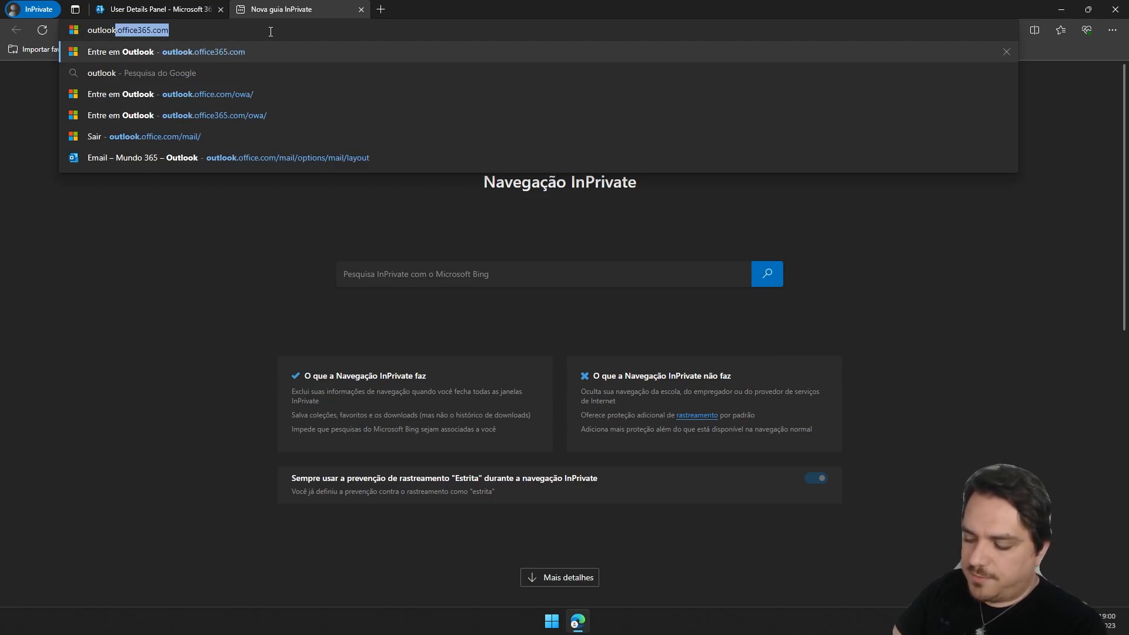
key("Return")
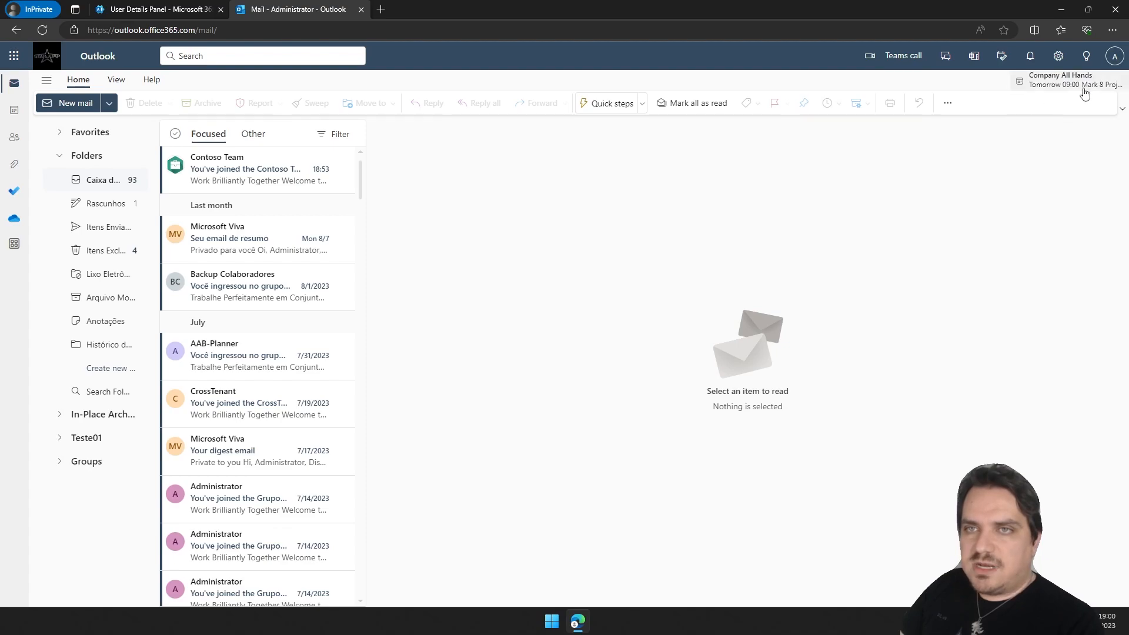
Open Teste Sobrenome's mailbox through the open-another-mailbox option using the user's e-mail address.
left_click(1116, 59)
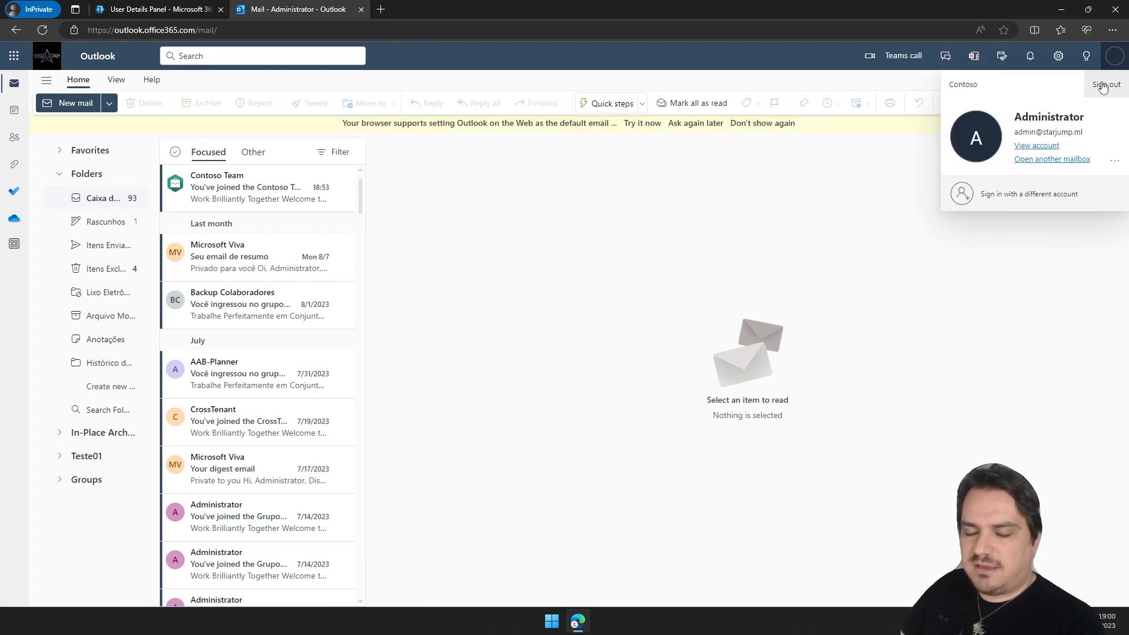
left_click(1053, 161)
left_click(513, 326)
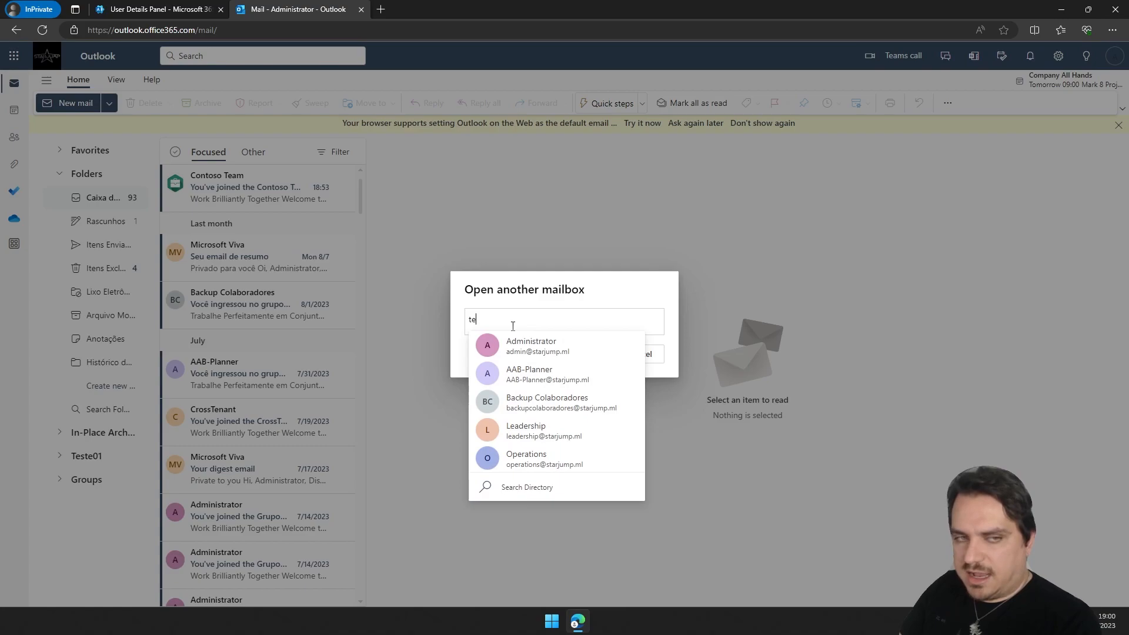
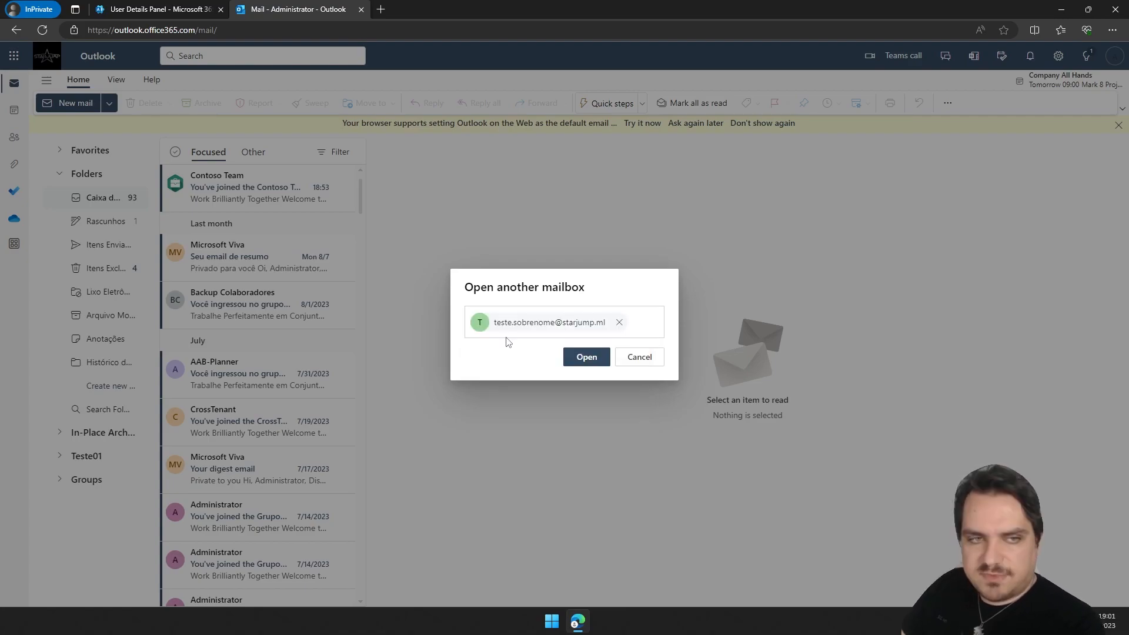
left_click(588, 358)
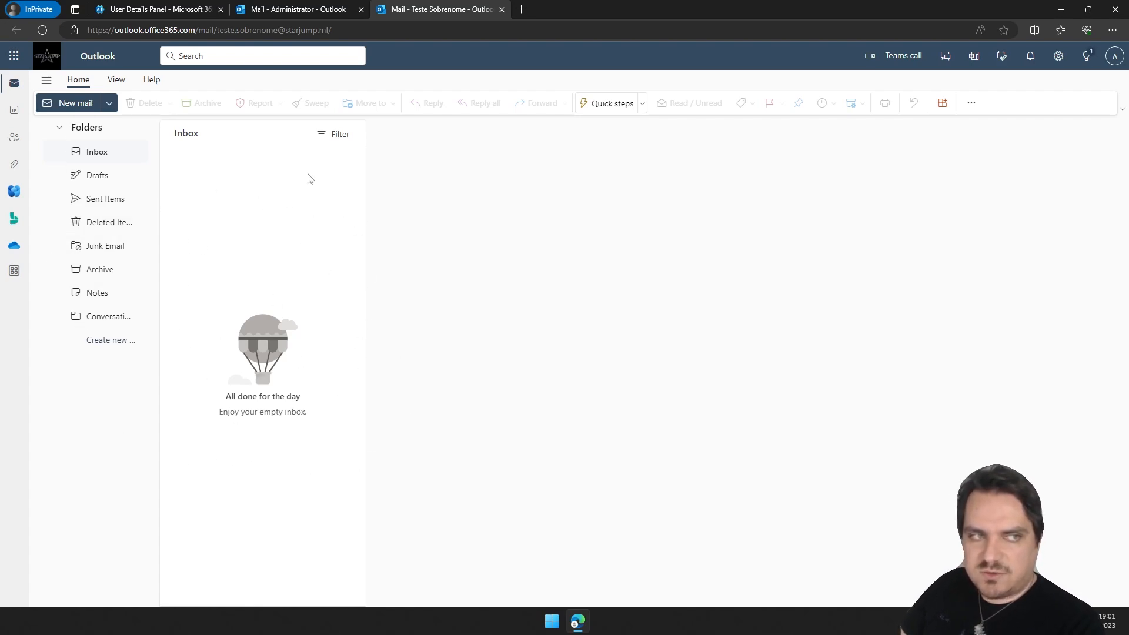
Close both Outlook tabs and return to the admin center.
left_click(300, 9)
left_click(496, 10)
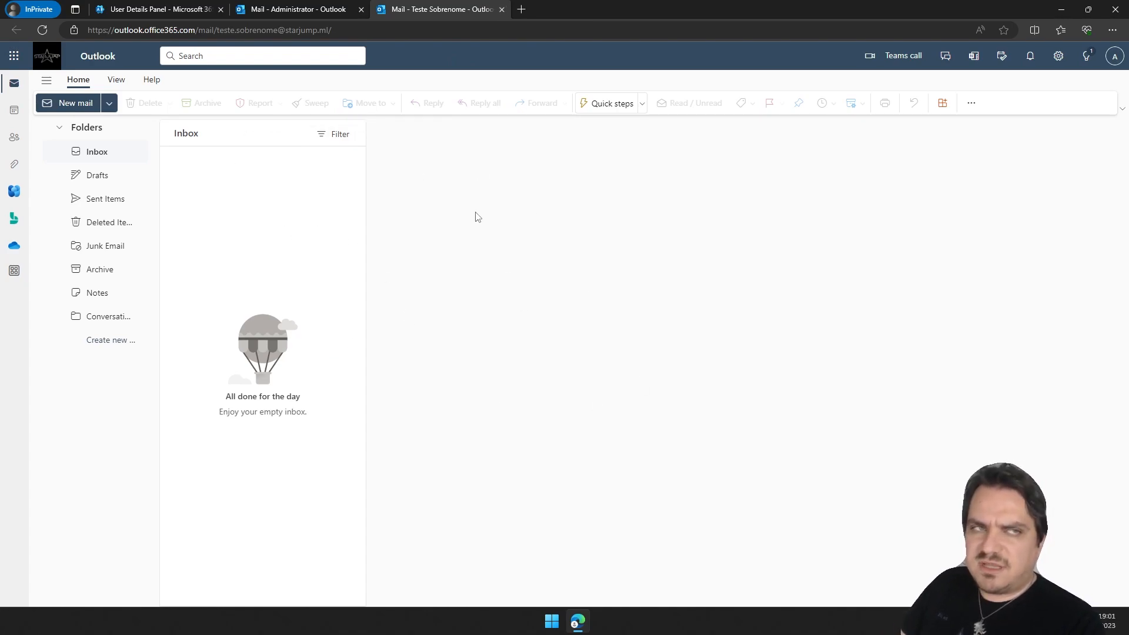
left_click(502, 9)
left_click(361, 9)
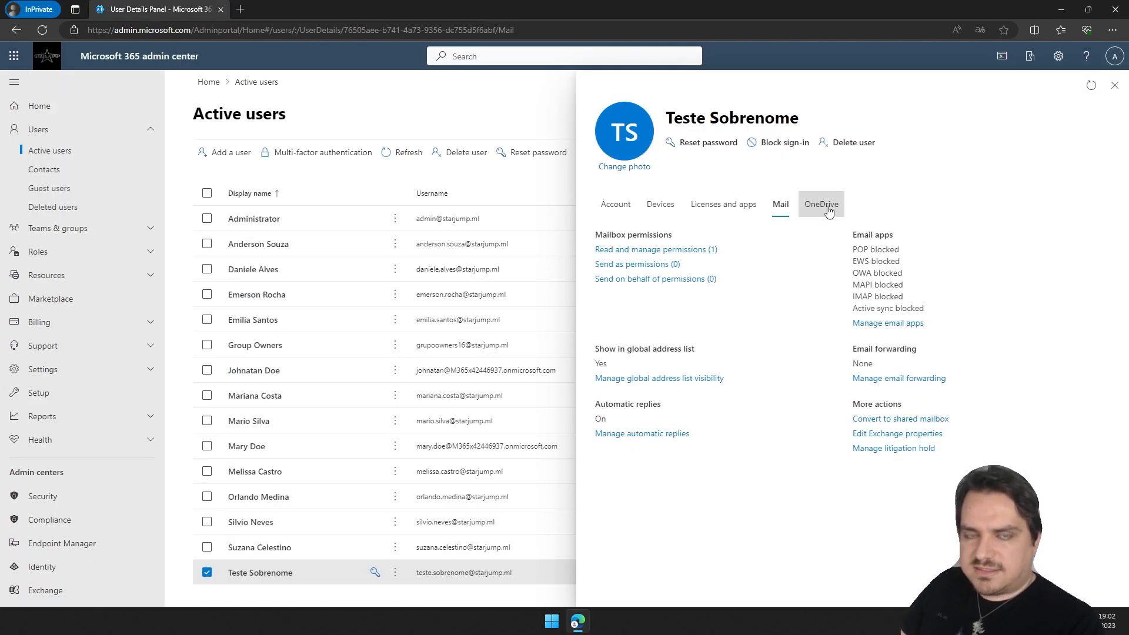
Create a link to Teste Sobrenome's OneDrive files from the user's OneDrive settings.
left_click(824, 206)
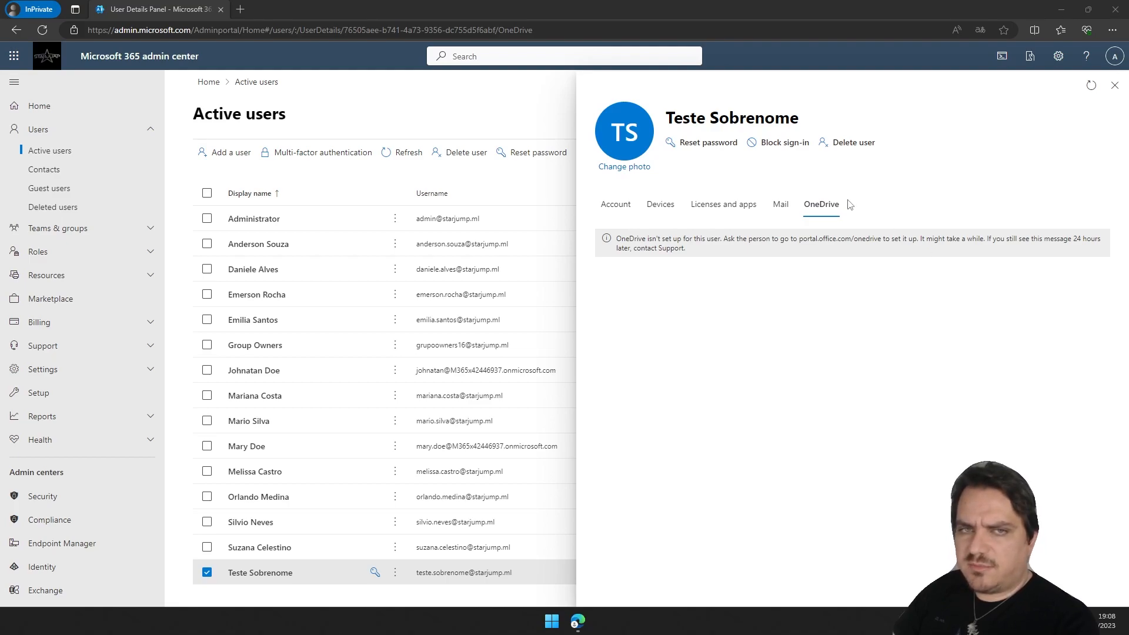
left_click(782, 205)
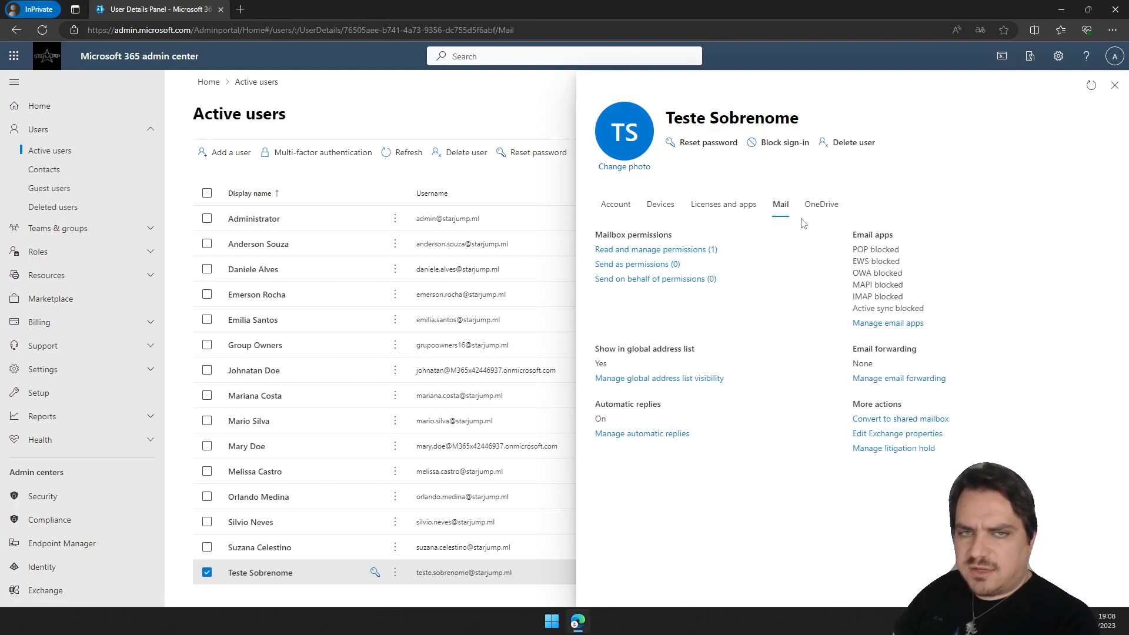
left_click(821, 206)
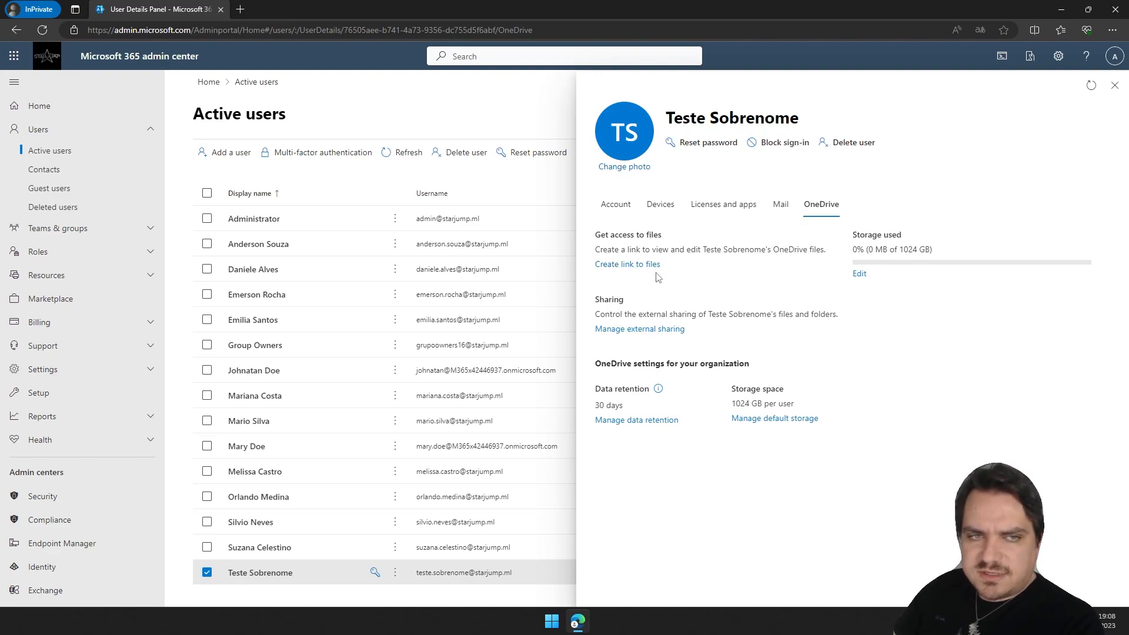
left_click(637, 264)
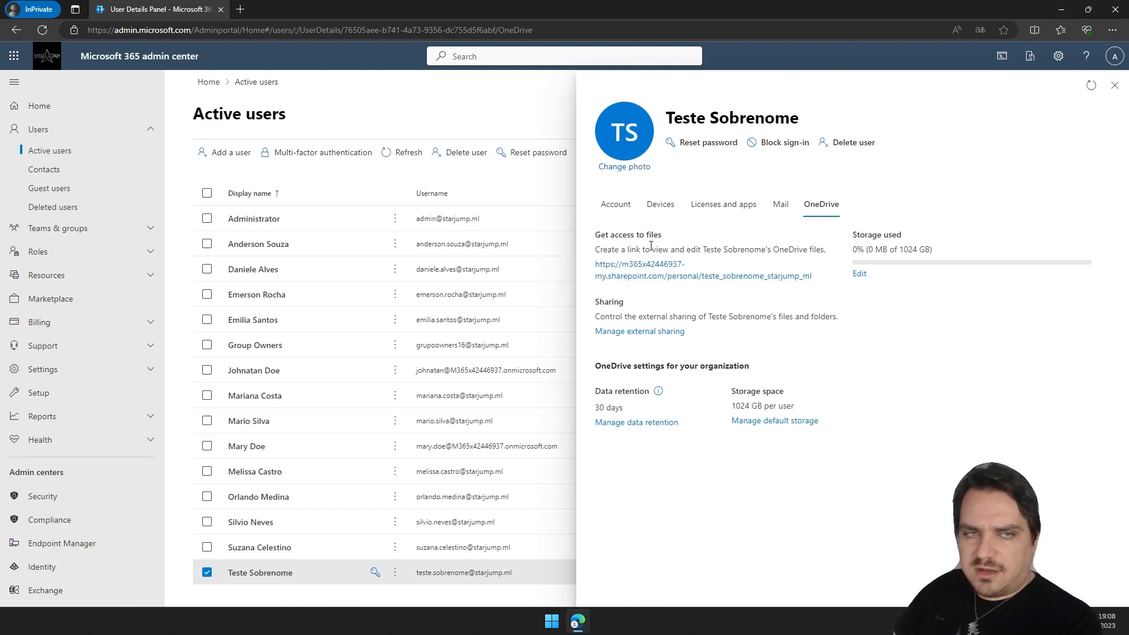
Open the OneDrive link to view the user's files, then return to the admin center.
left_click(660, 268)
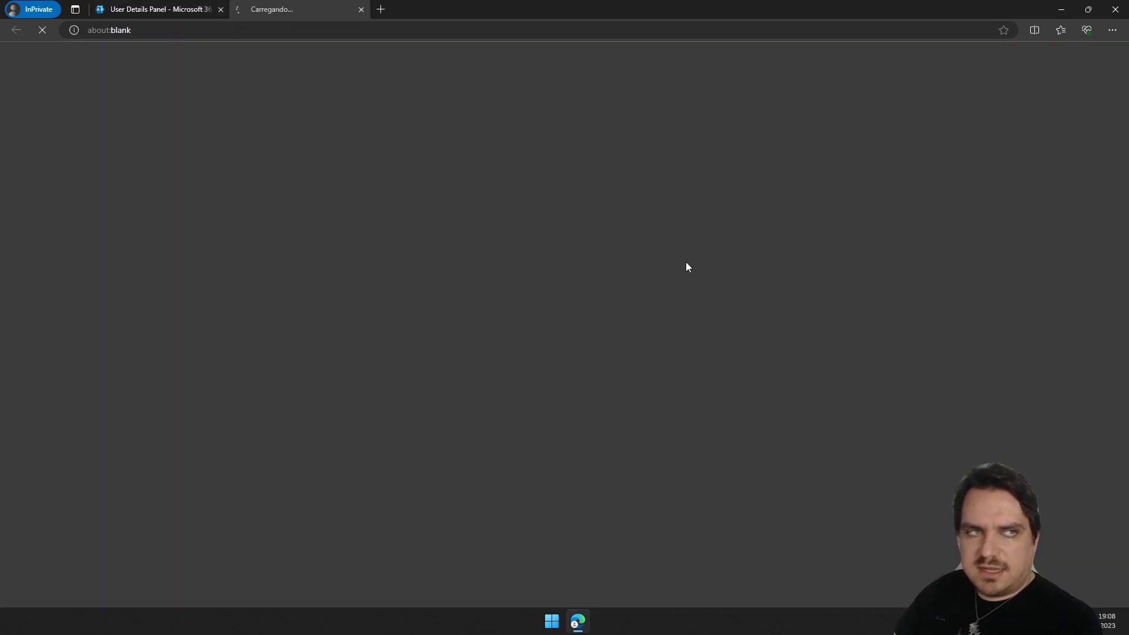
left_click(968, 115)
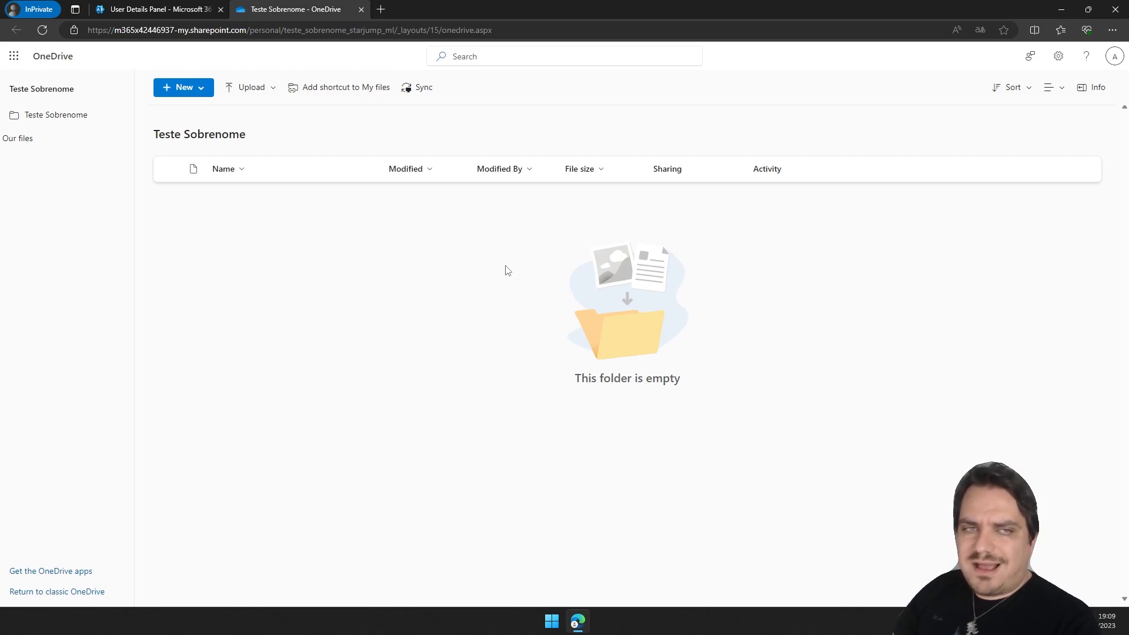
key("ctrl+Tab")
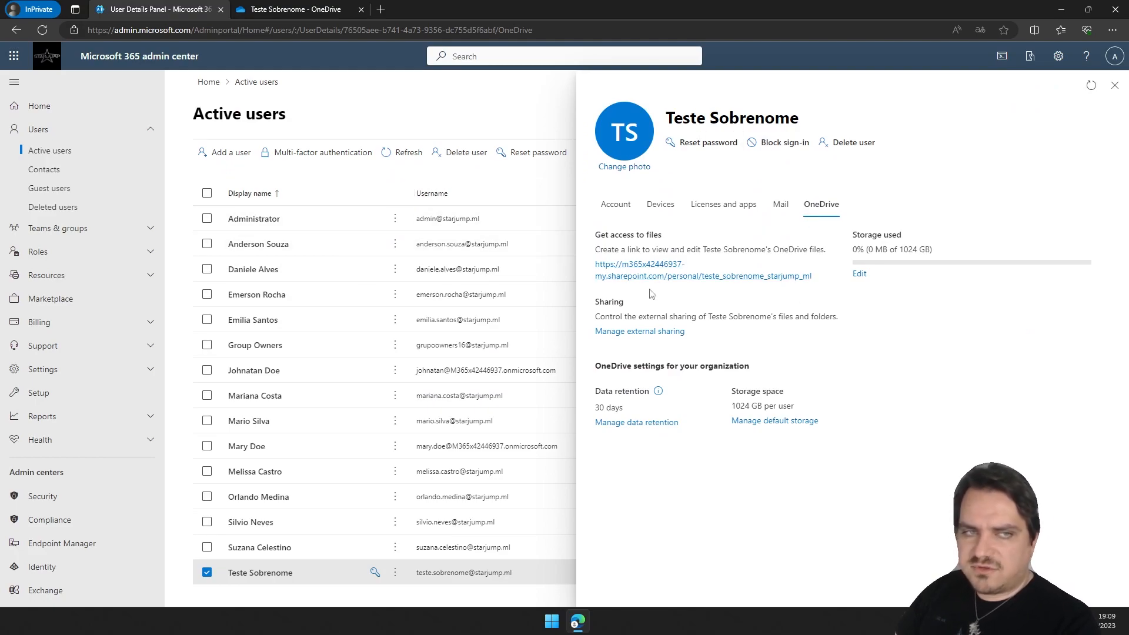
Close the OneDrive tab, then review the user's external sharing settings and go back without saving.
left_click(298, 7)
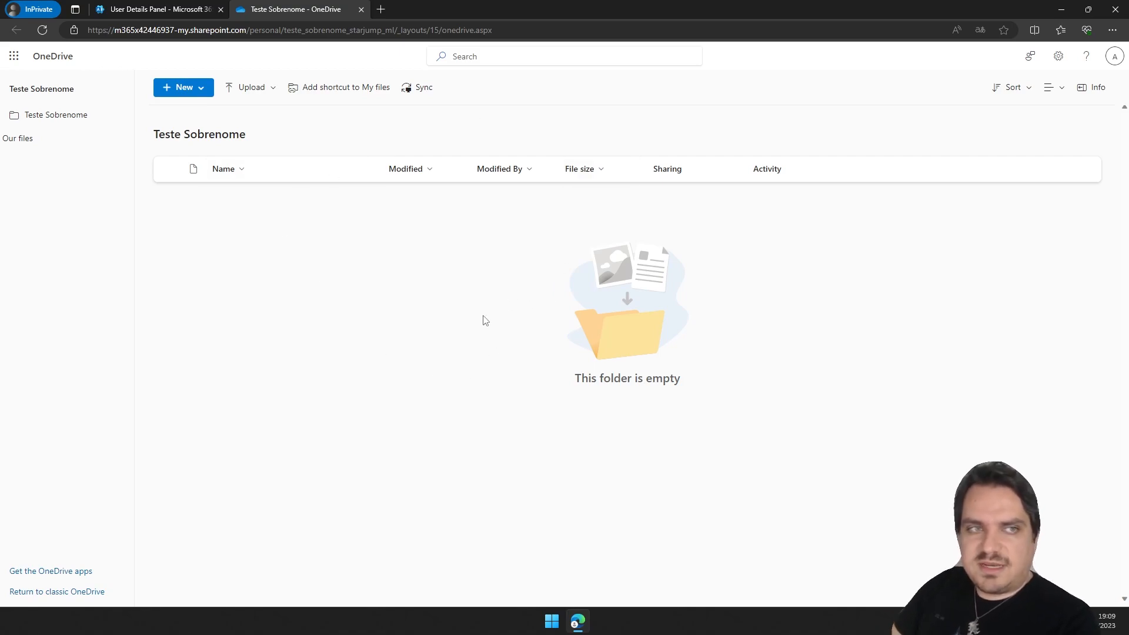
left_click(362, 9)
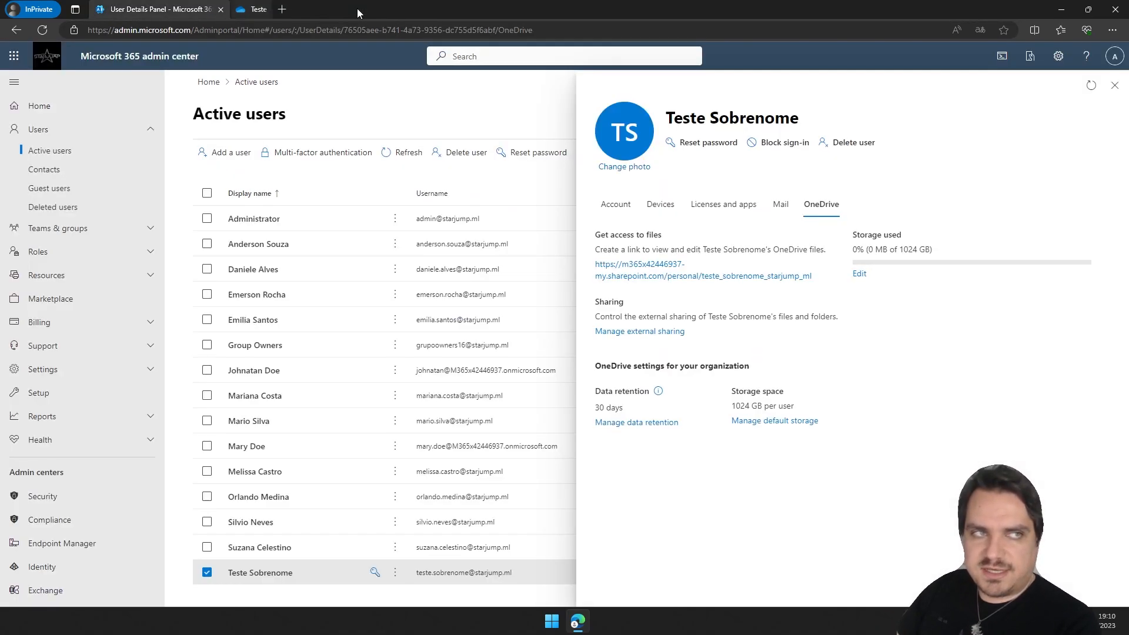
left_click(650, 334)
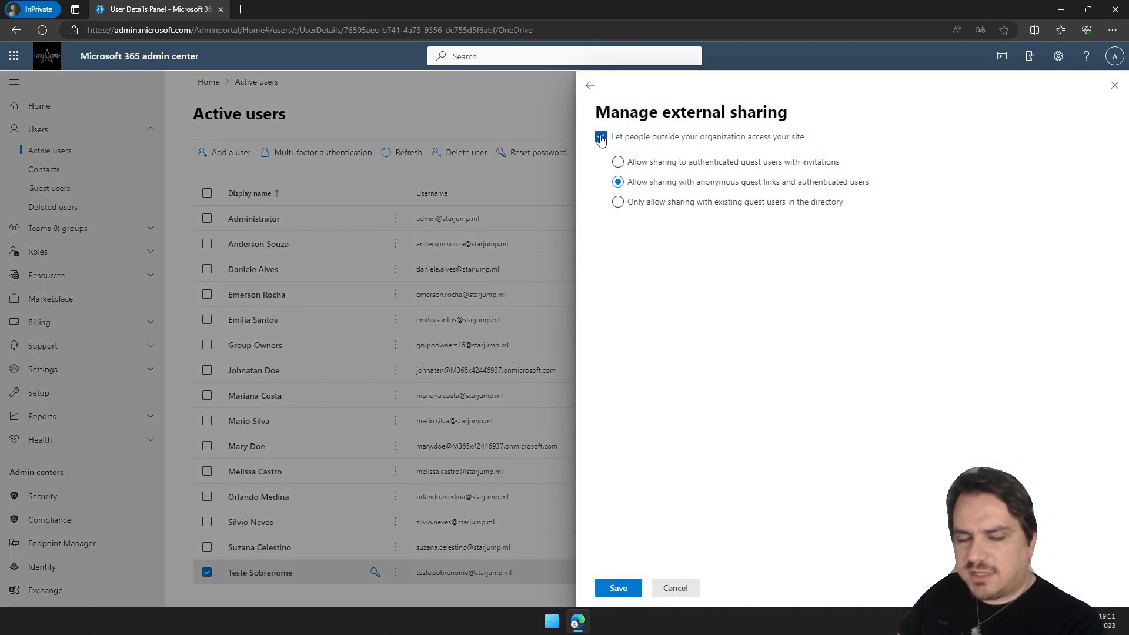
left_click(600, 138)
left_click(601, 138)
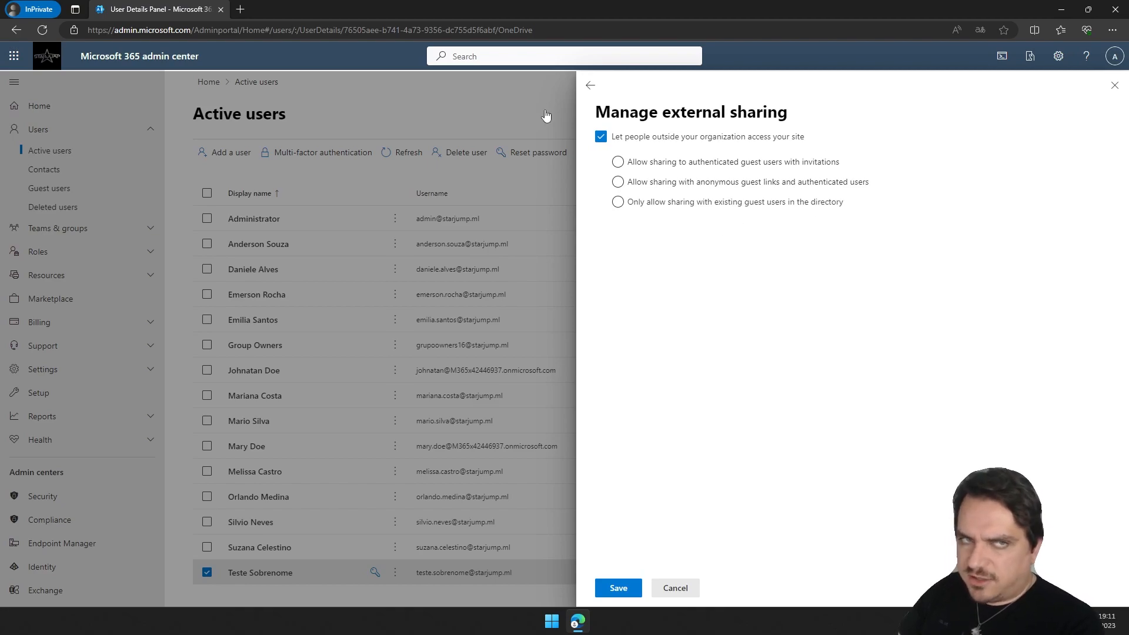
left_click(590, 85)
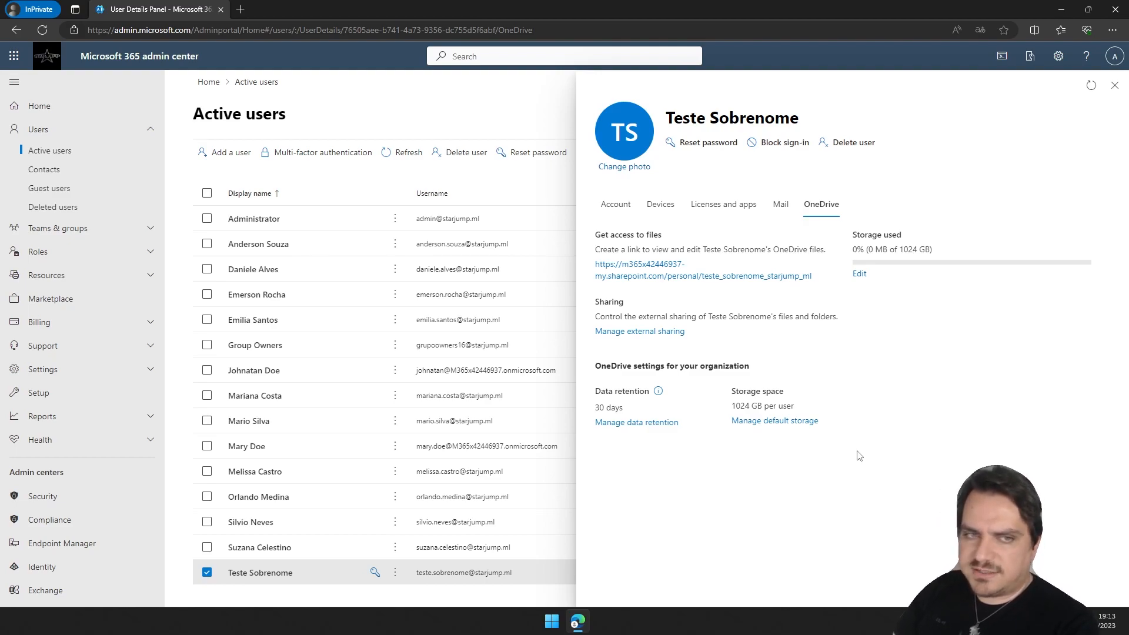
Open the user's reset password options and go back without resetting the password.
left_click(615, 204)
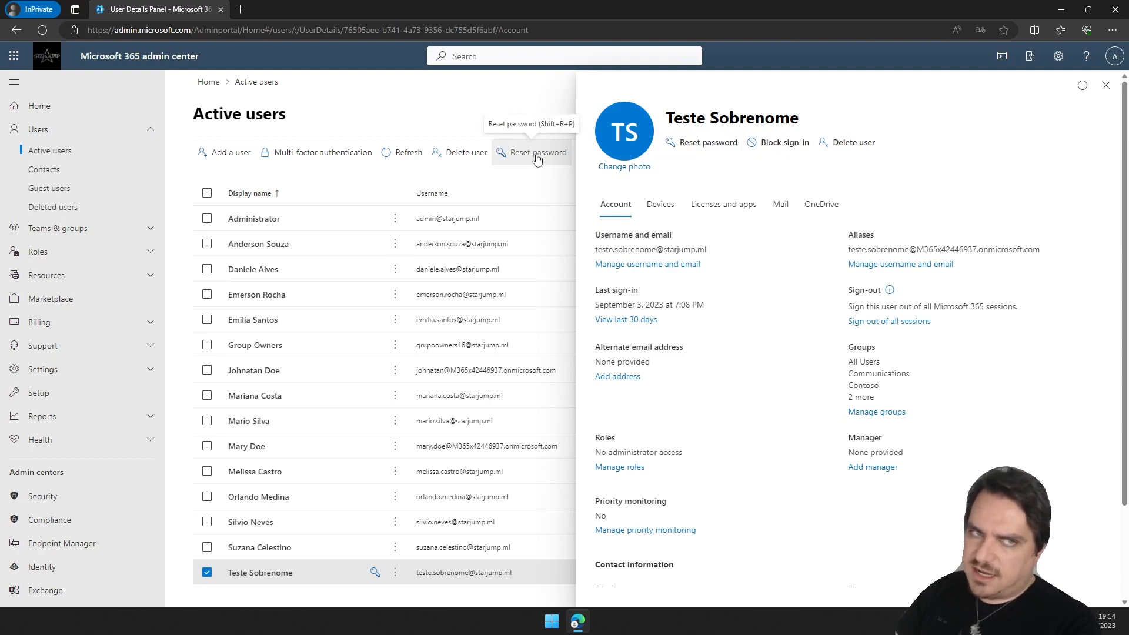
left_click(706, 143)
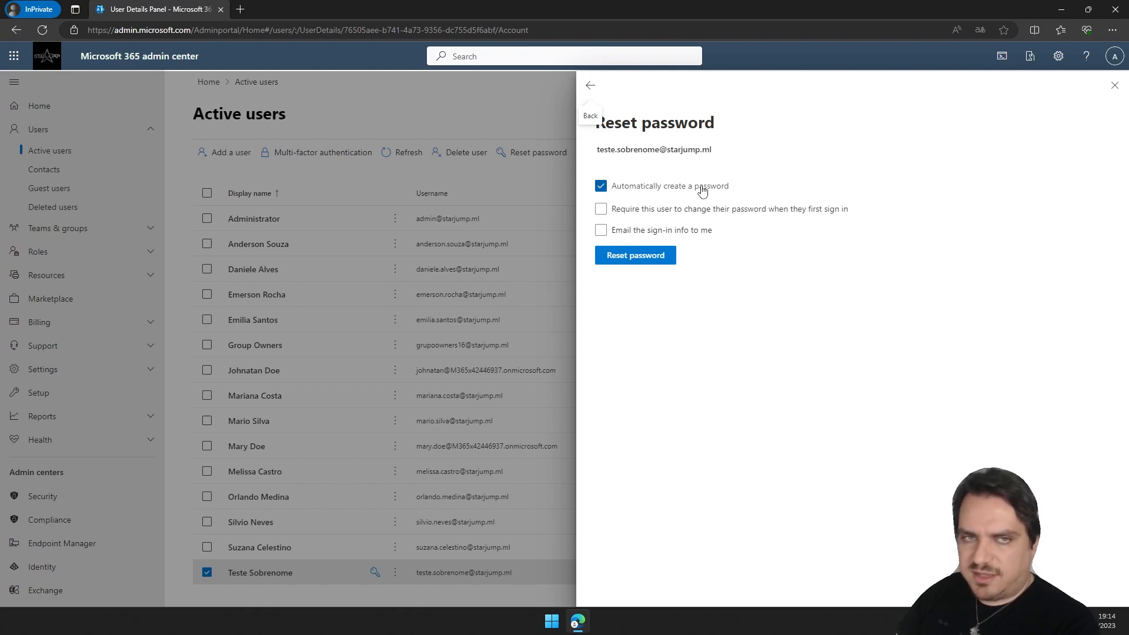
left_click(650, 186)
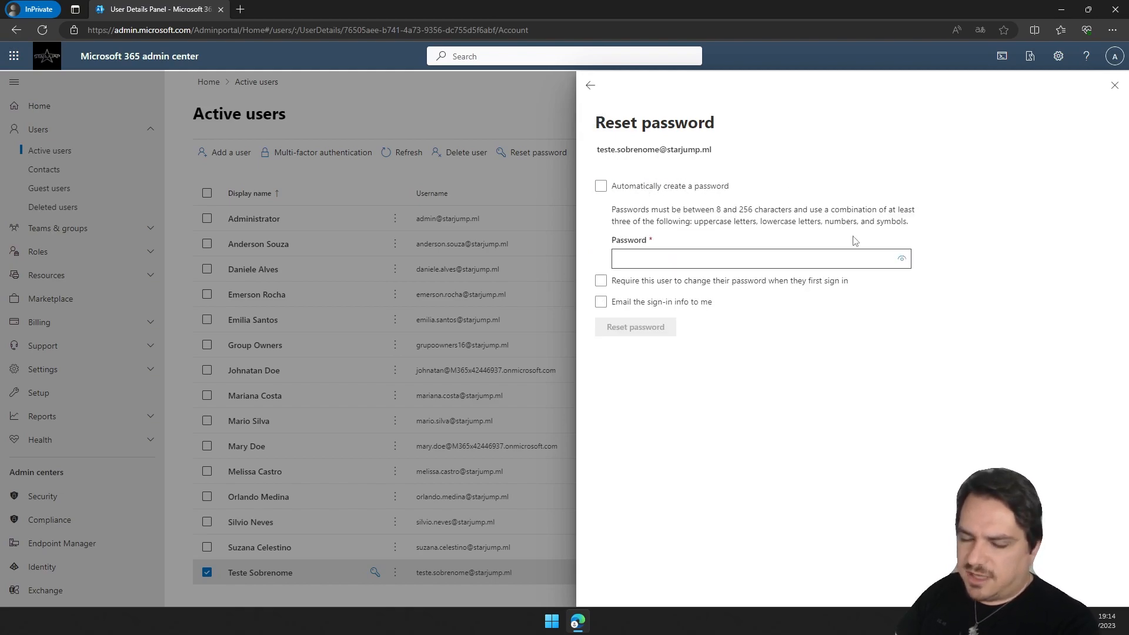
left_click(663, 187)
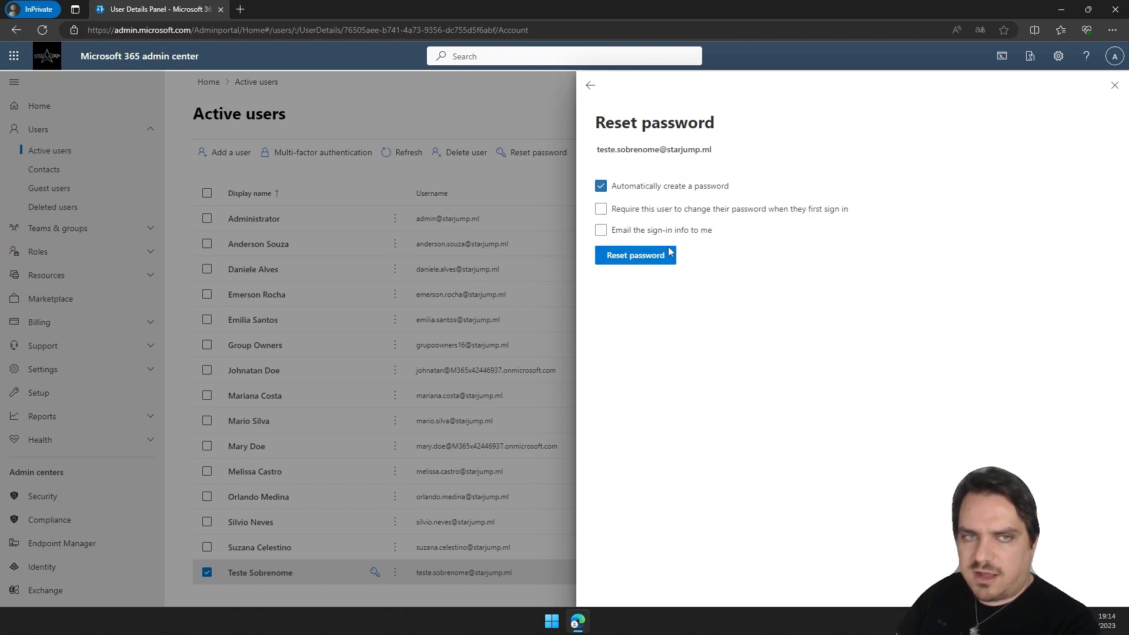
left_click(663, 210)
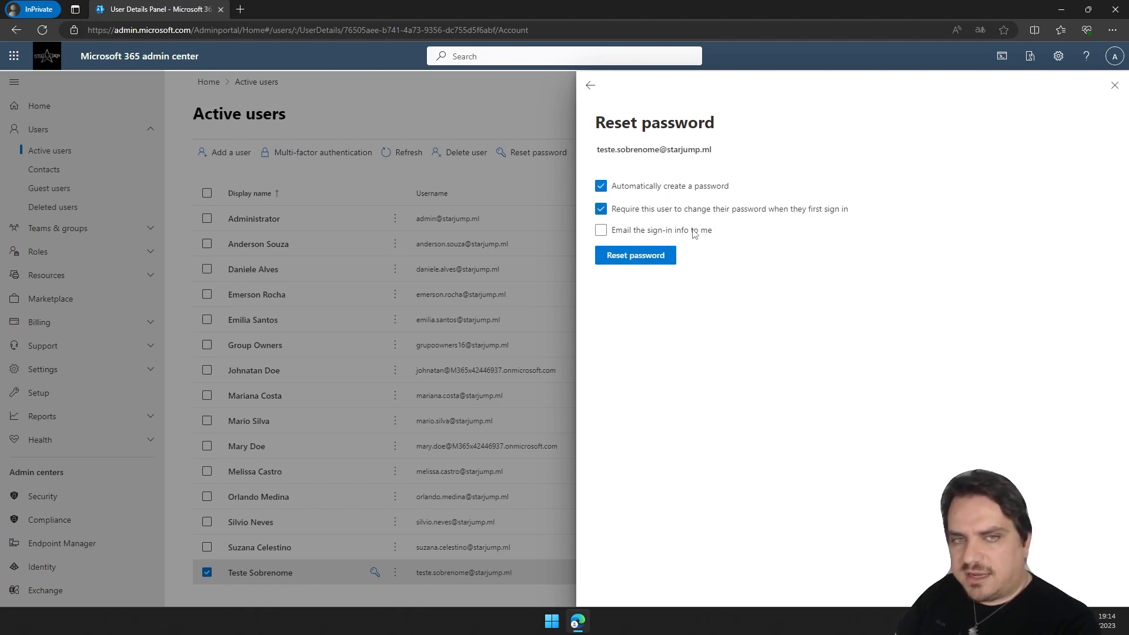
left_click(651, 209)
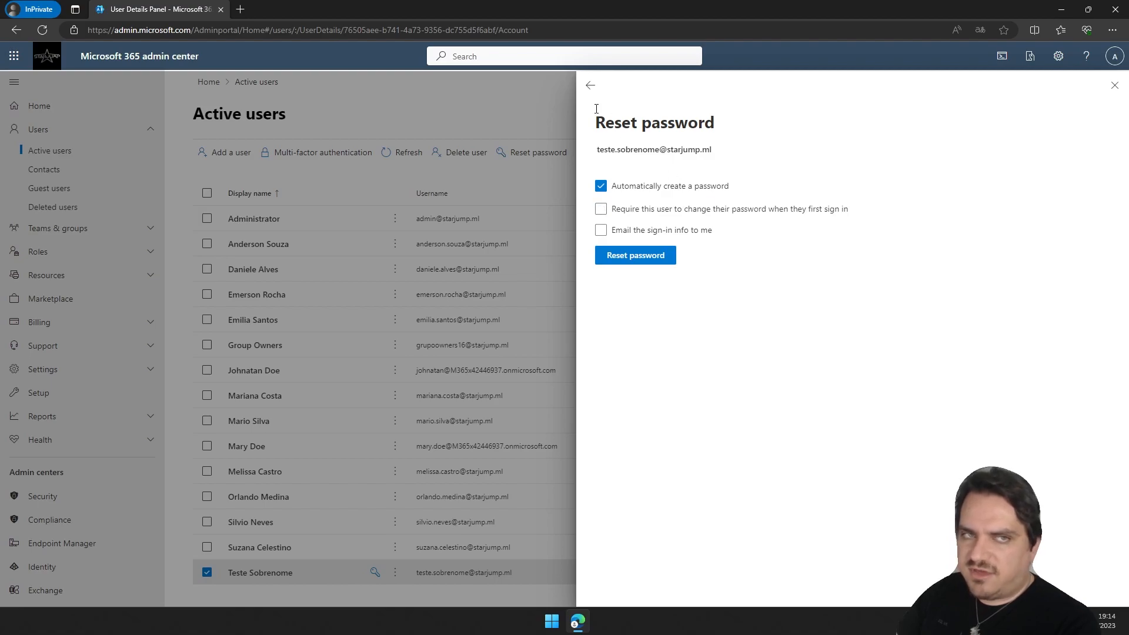
left_click(590, 85)
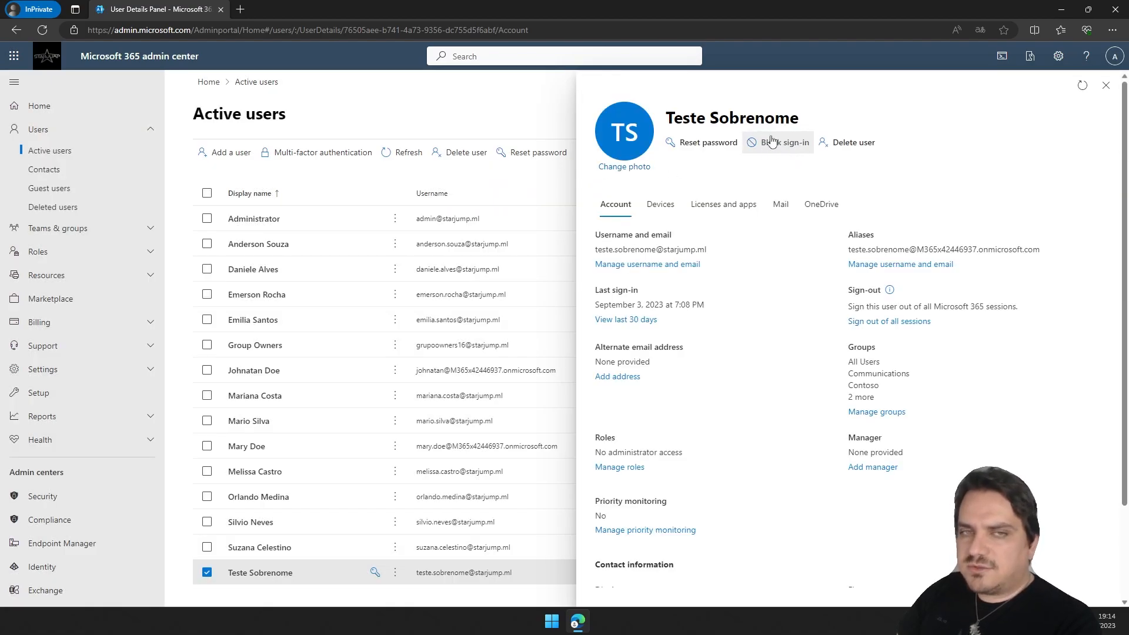
Open the user's Block sign-in options, read the description, and go back without saving.
left_click(782, 146)
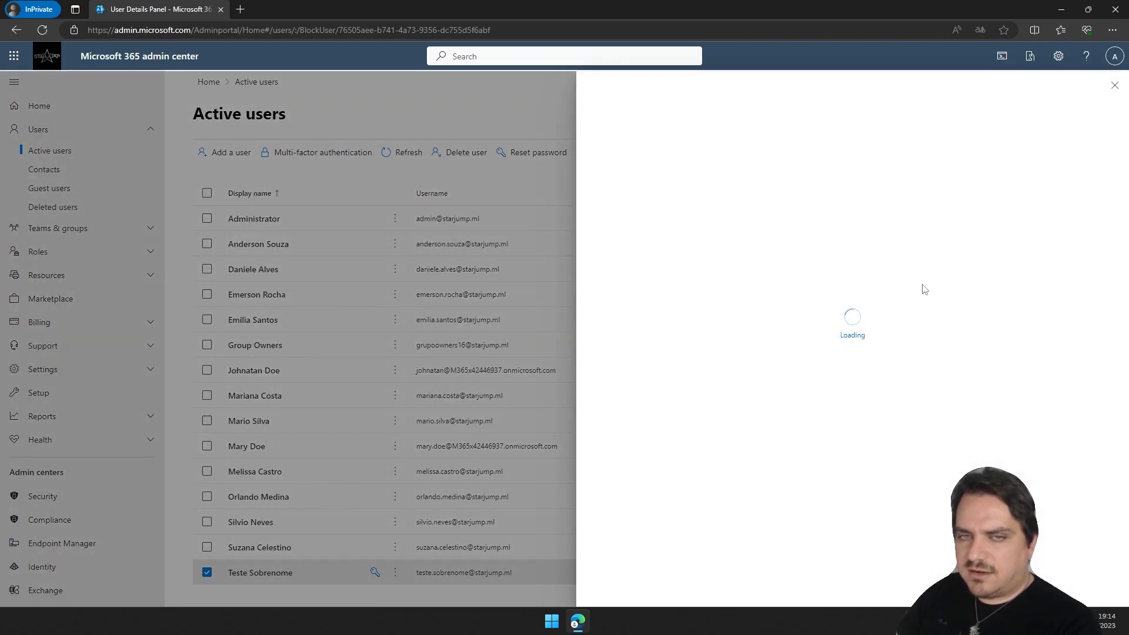
left_click(602, 219)
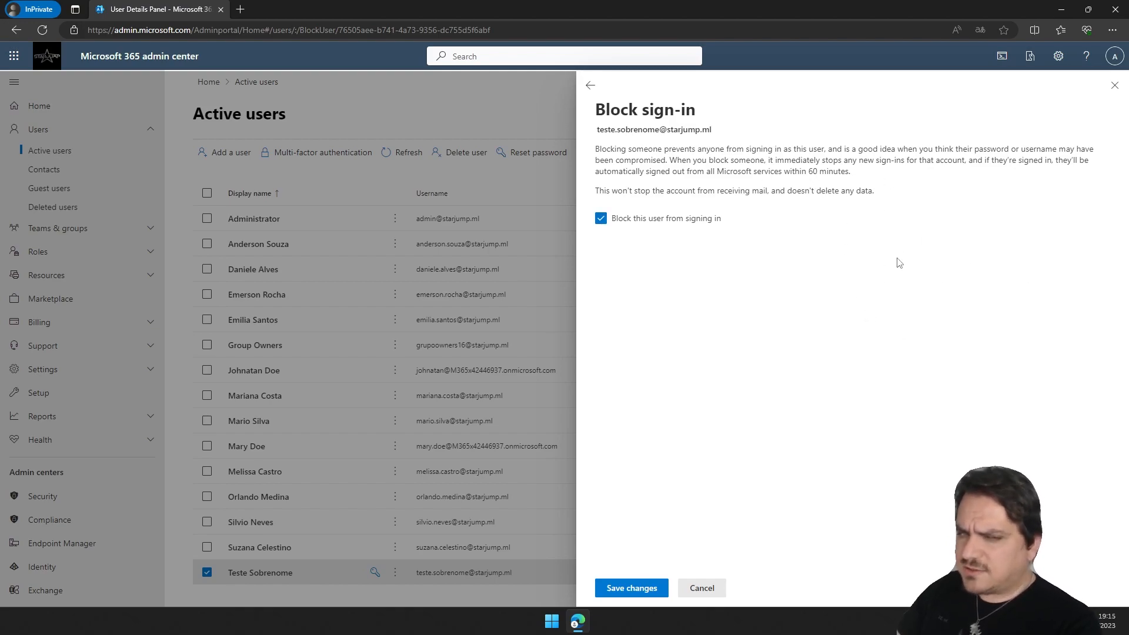
left_click_drag(851, 172, 598, 130)
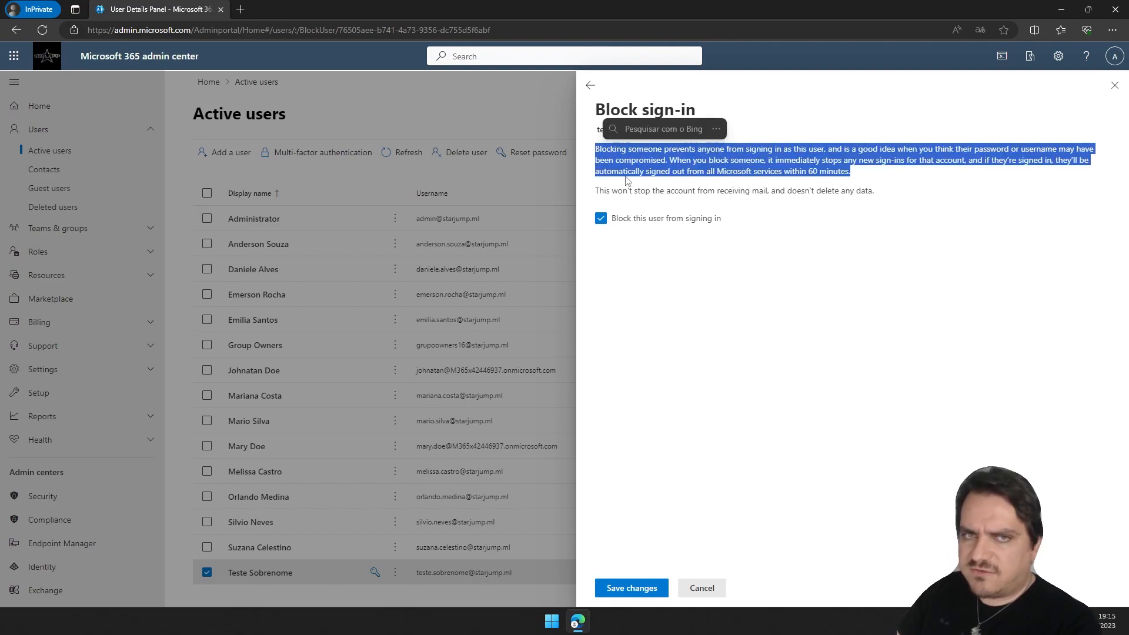
left_click(875, 182)
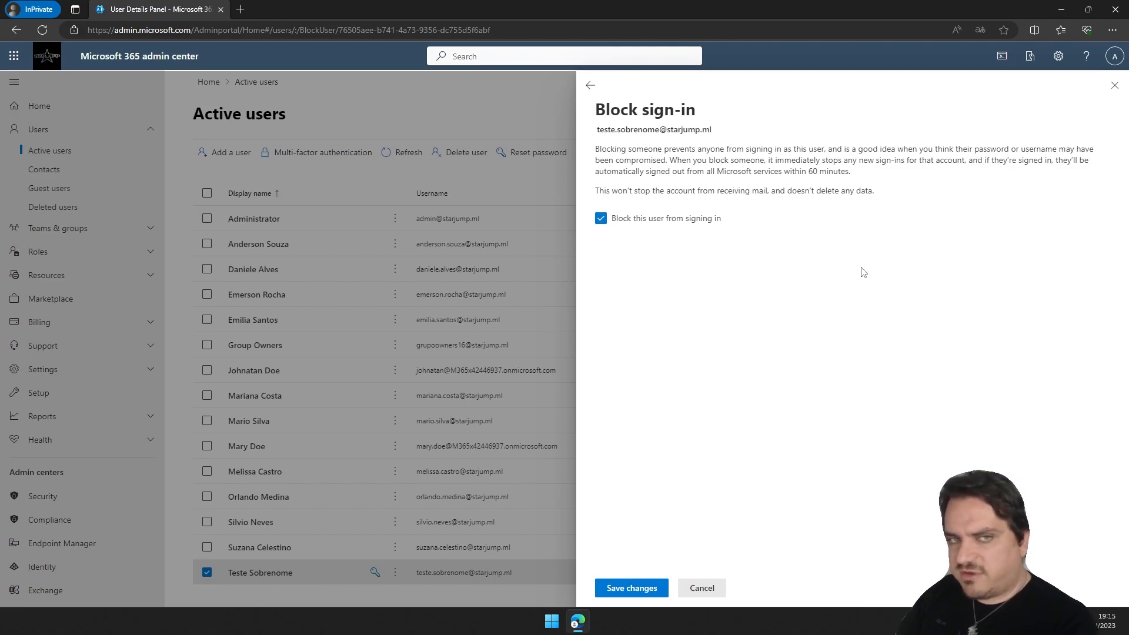
left_click(601, 219)
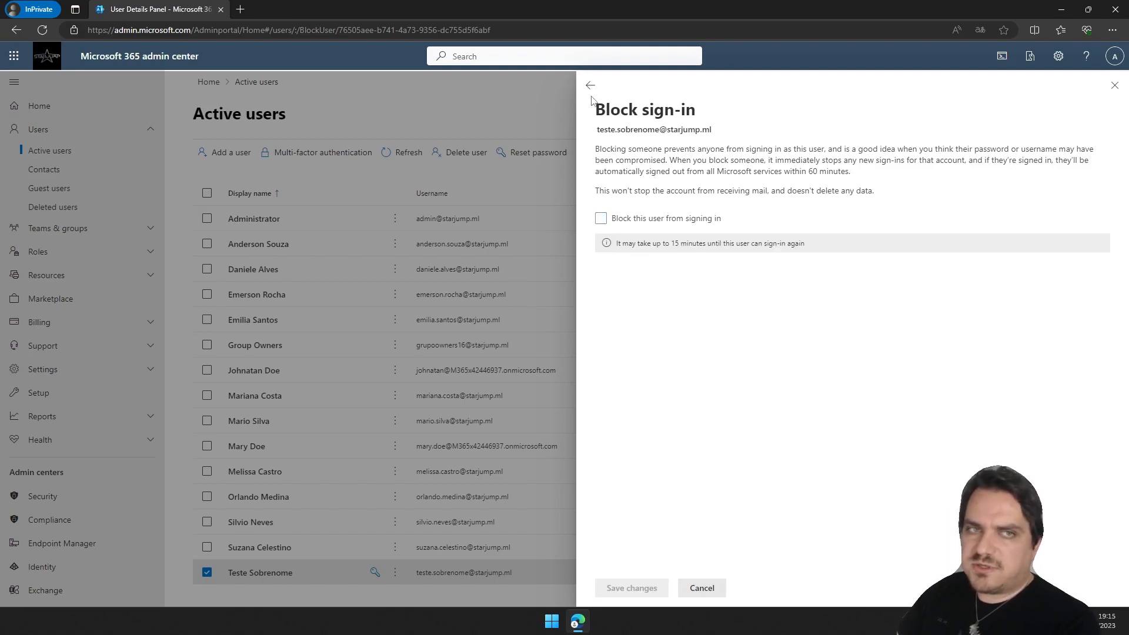
left_click(591, 86)
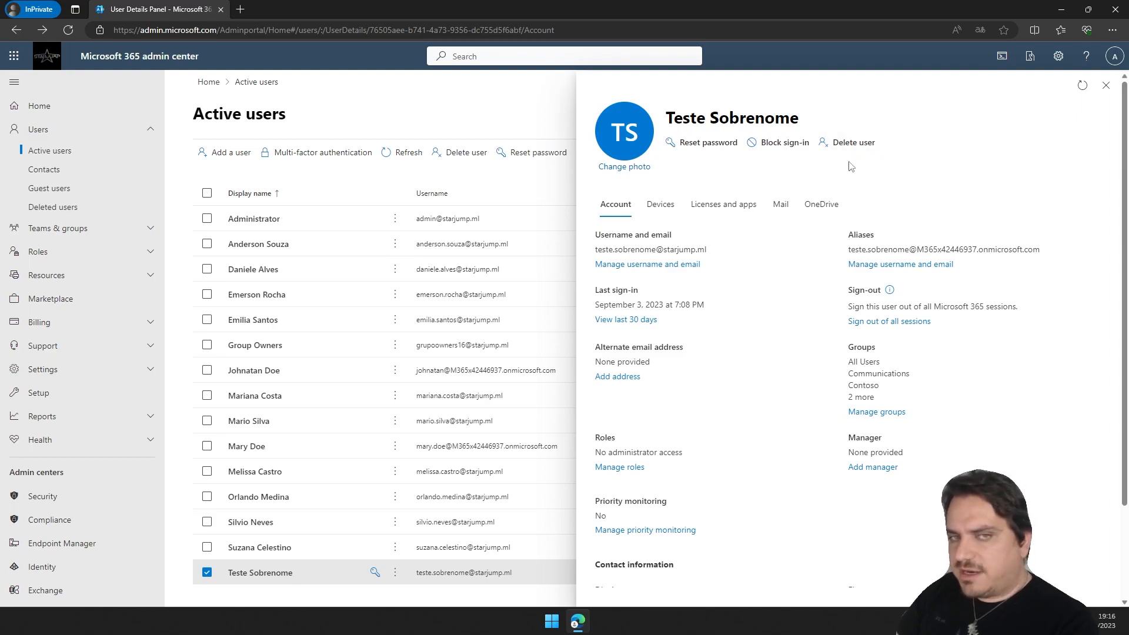
Start deleting the user and choose to give another user access to the OneDrive files and email.
left_click(852, 143)
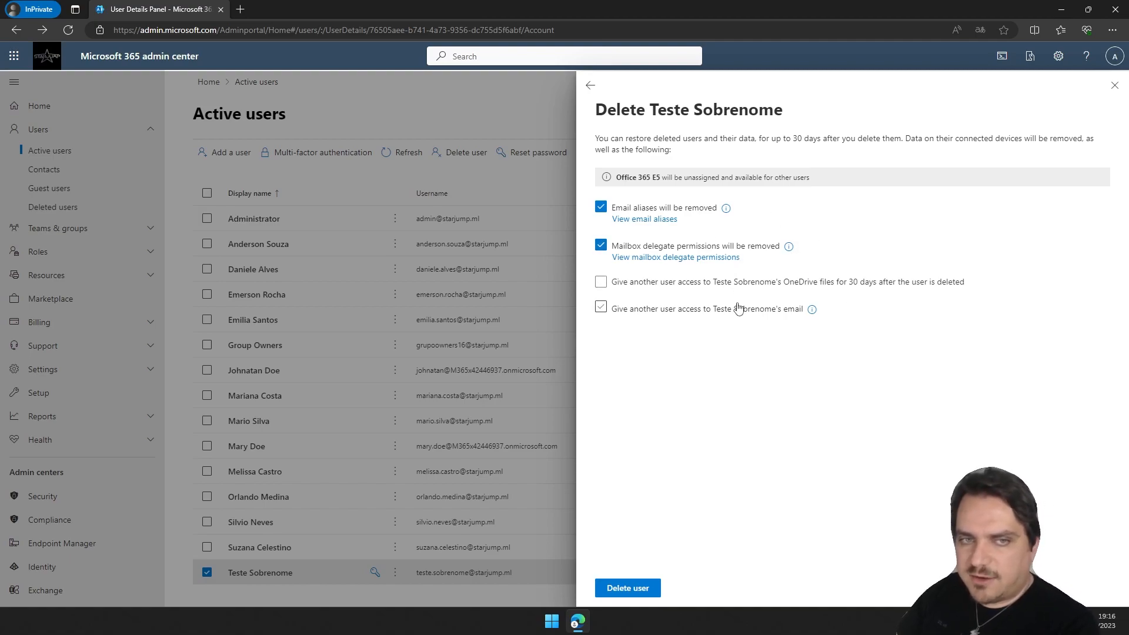
left_click(647, 286)
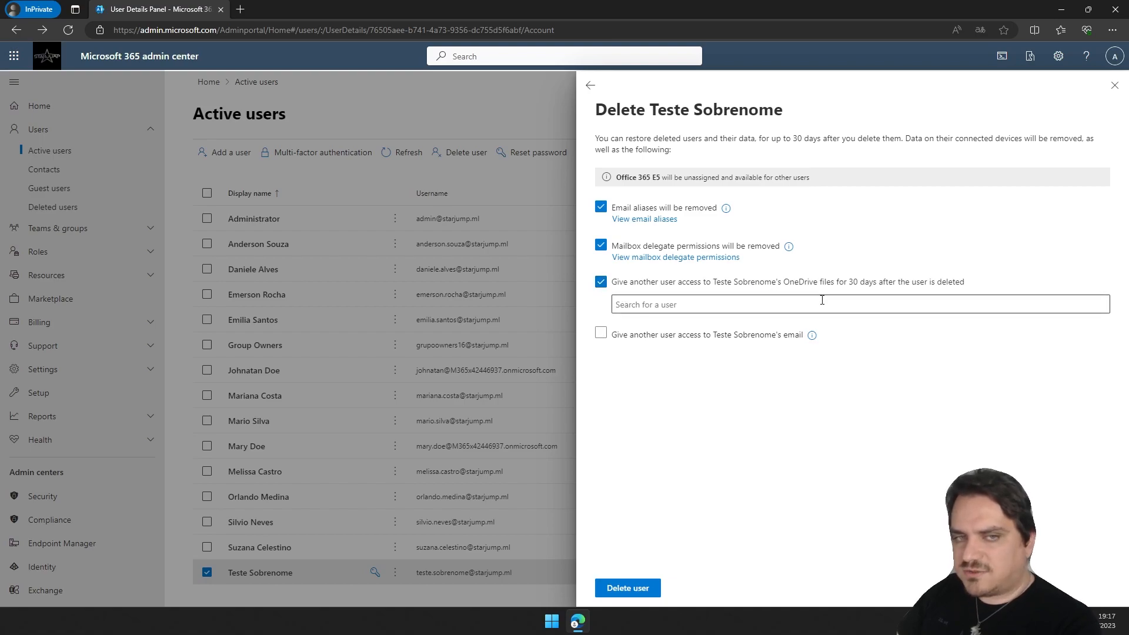
left_click(927, 301)
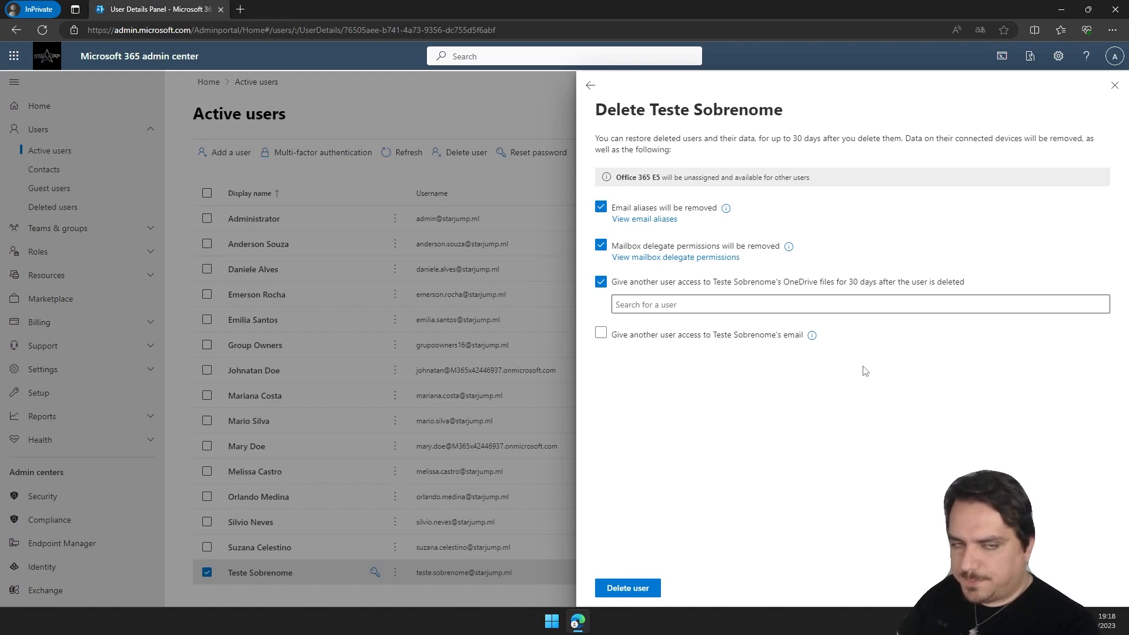
left_click(671, 337)
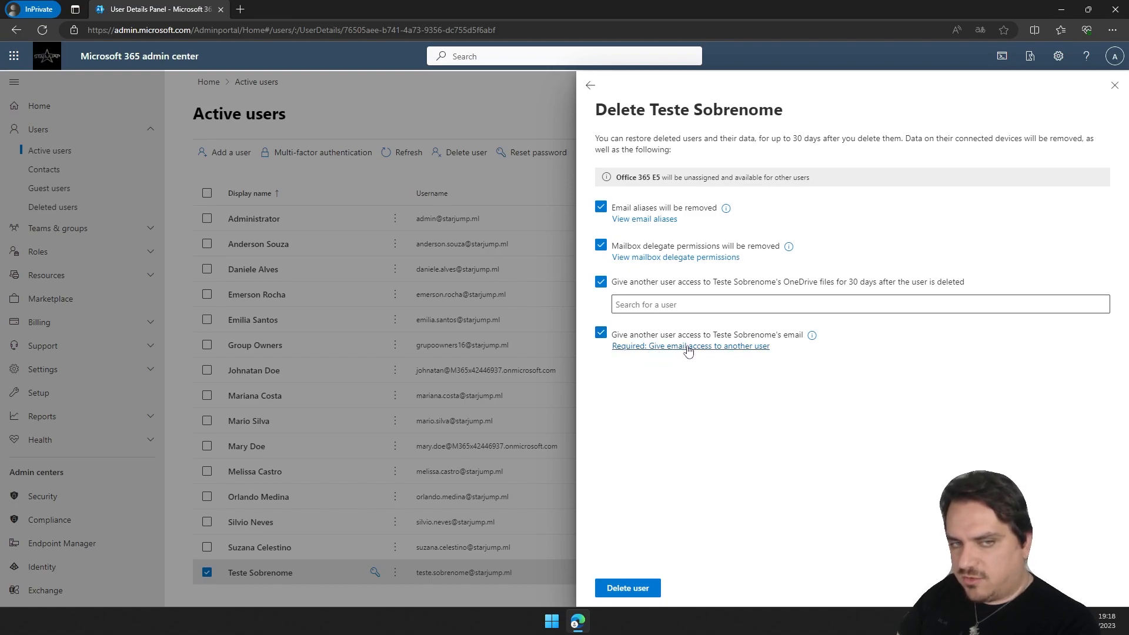
Give Administrator access to the user's email in the mailbox access wizard.
left_click(693, 351)
left_click(684, 274)
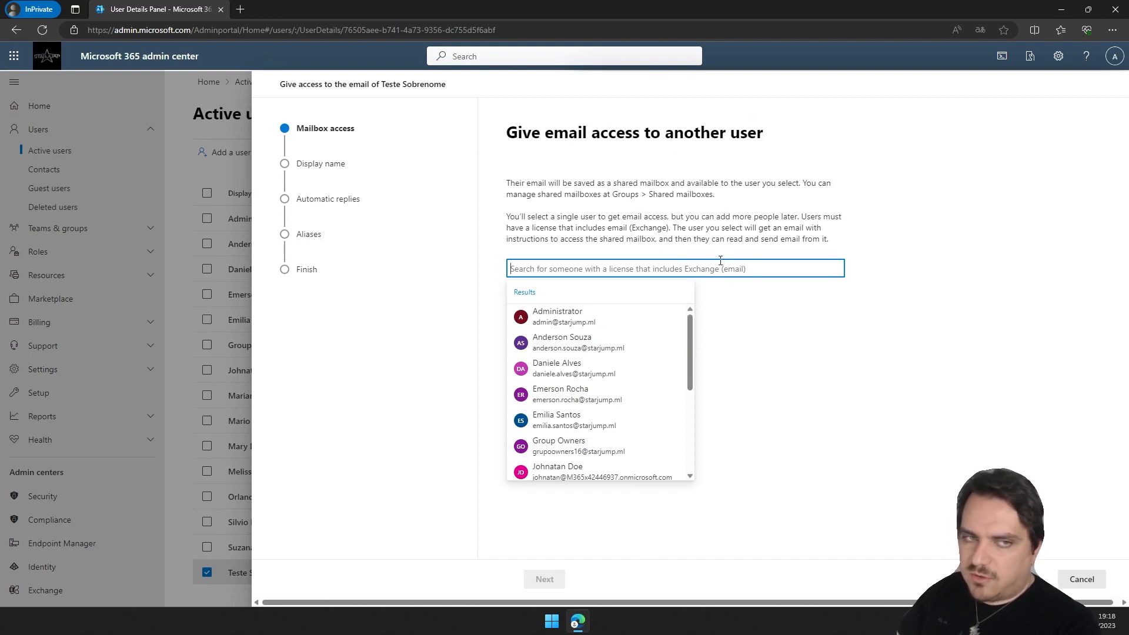
left_click(590, 321)
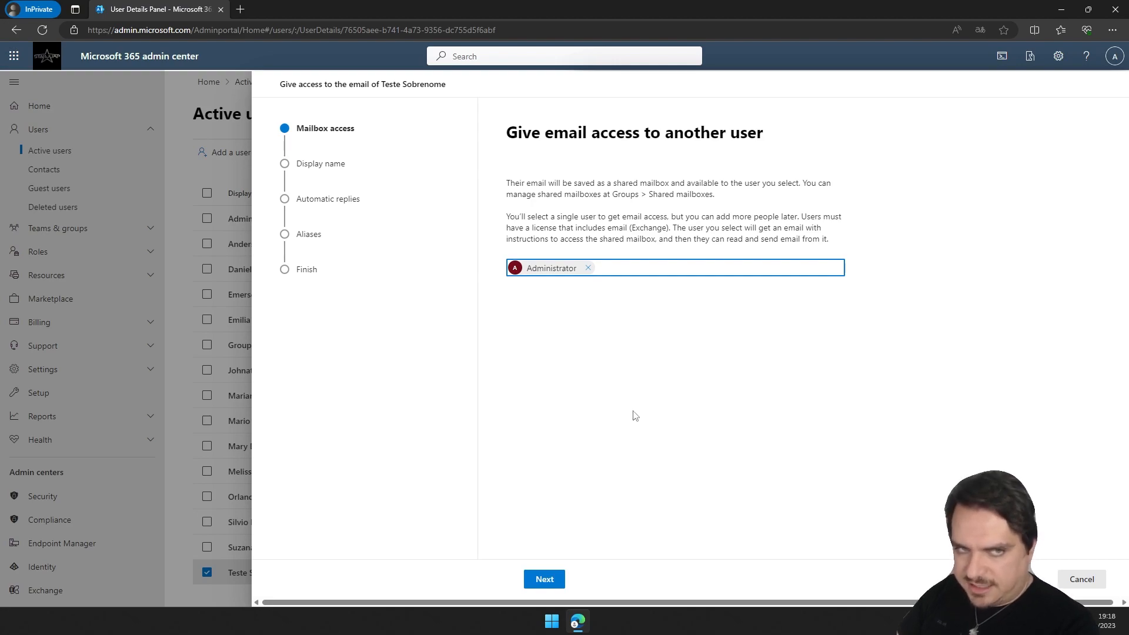
left_click(544, 581)
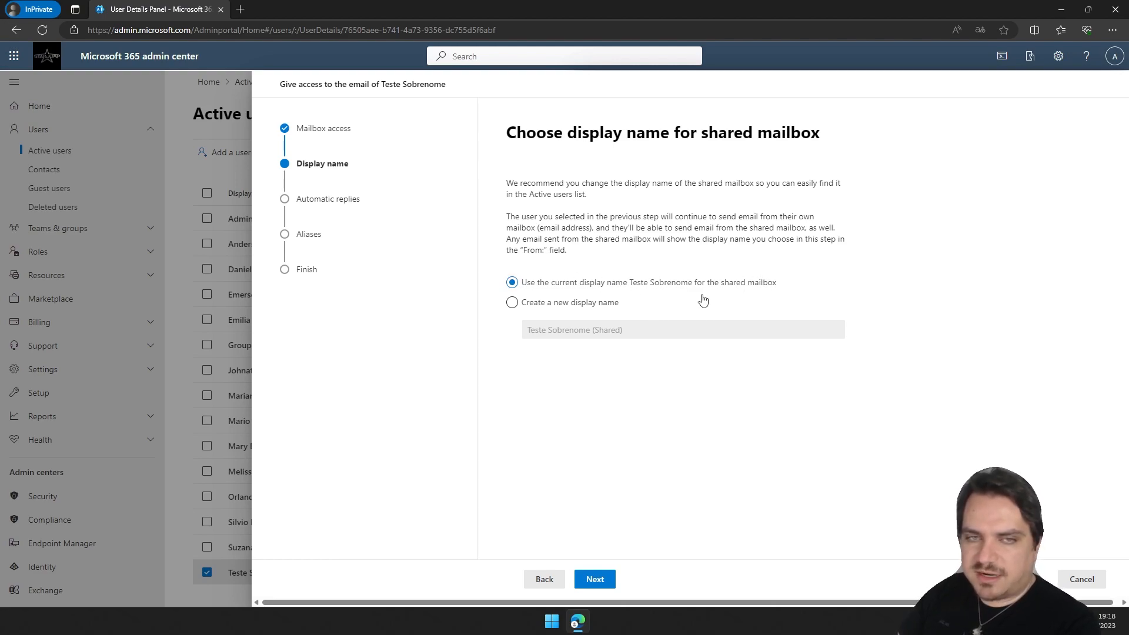
Keep the current display name Teste Sobrenome for the shared mailbox.
left_click(580, 304)
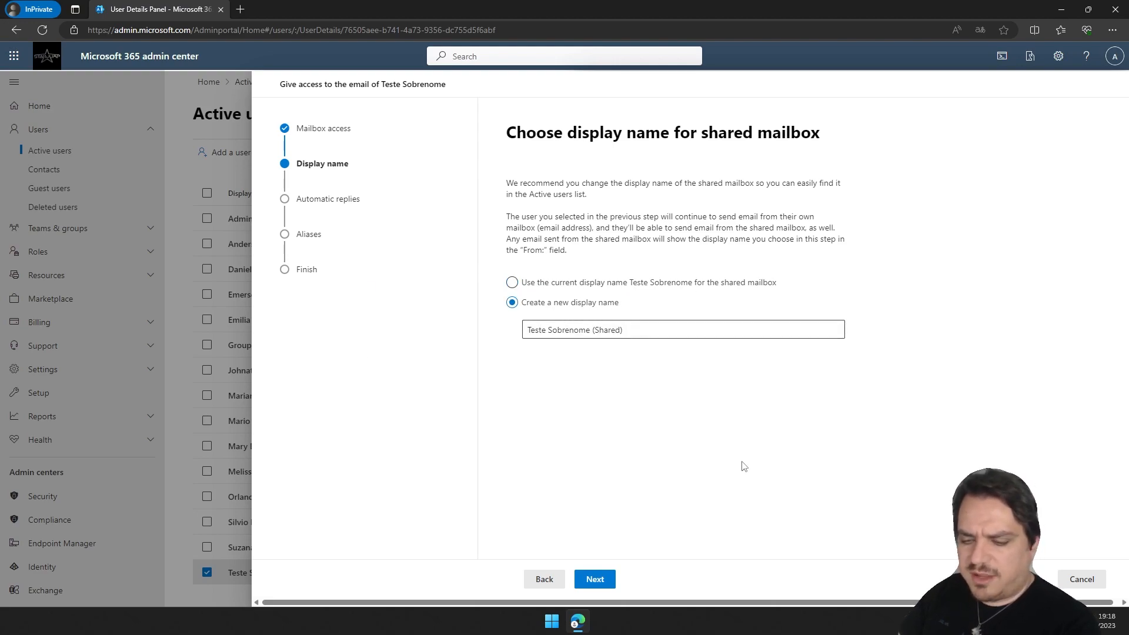
left_click(578, 285)
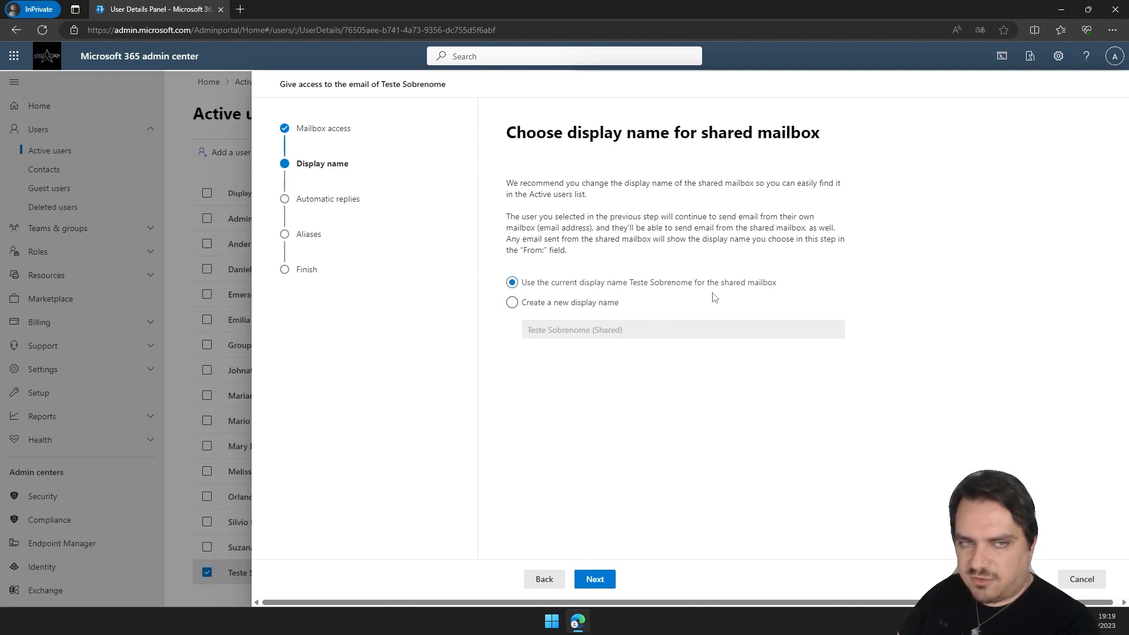
left_click(597, 579)
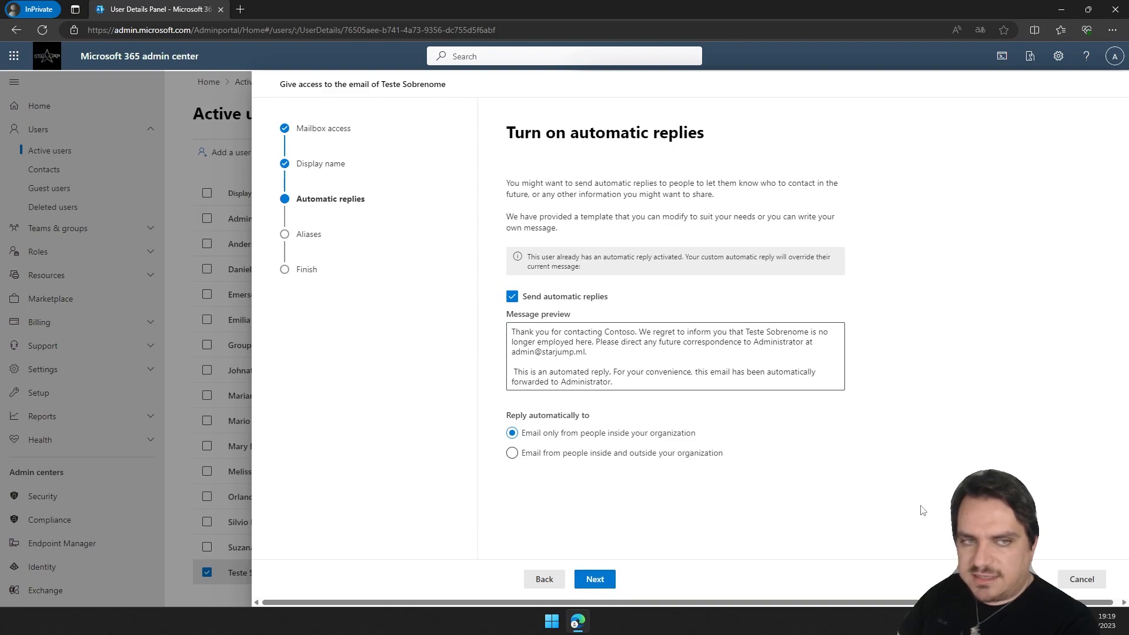
Turn off automatic replies for the shared mailbox and keep the email aliases.
left_click(600, 365)
left_click_drag(615, 383, 498, 332)
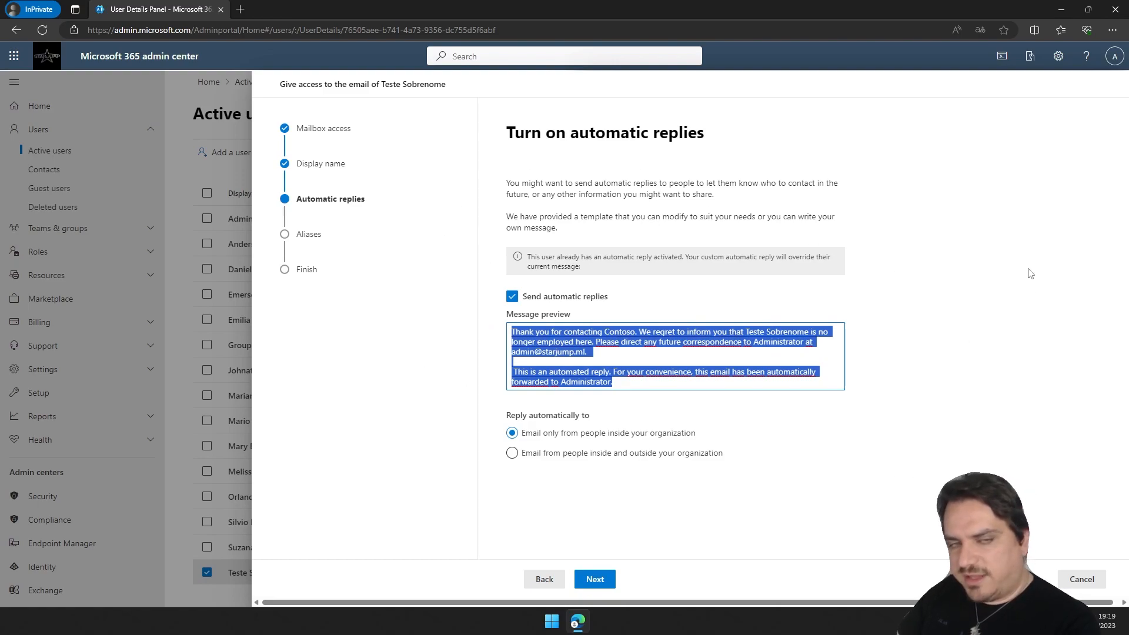
left_click(663, 366)
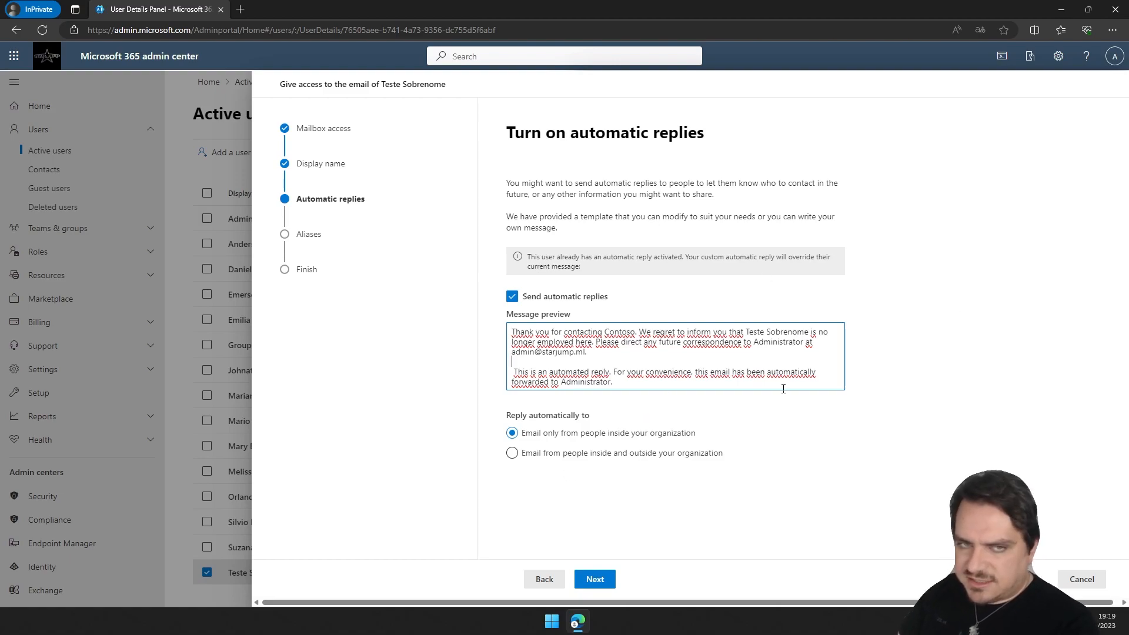
left_click_drag(624, 383, 476, 333)
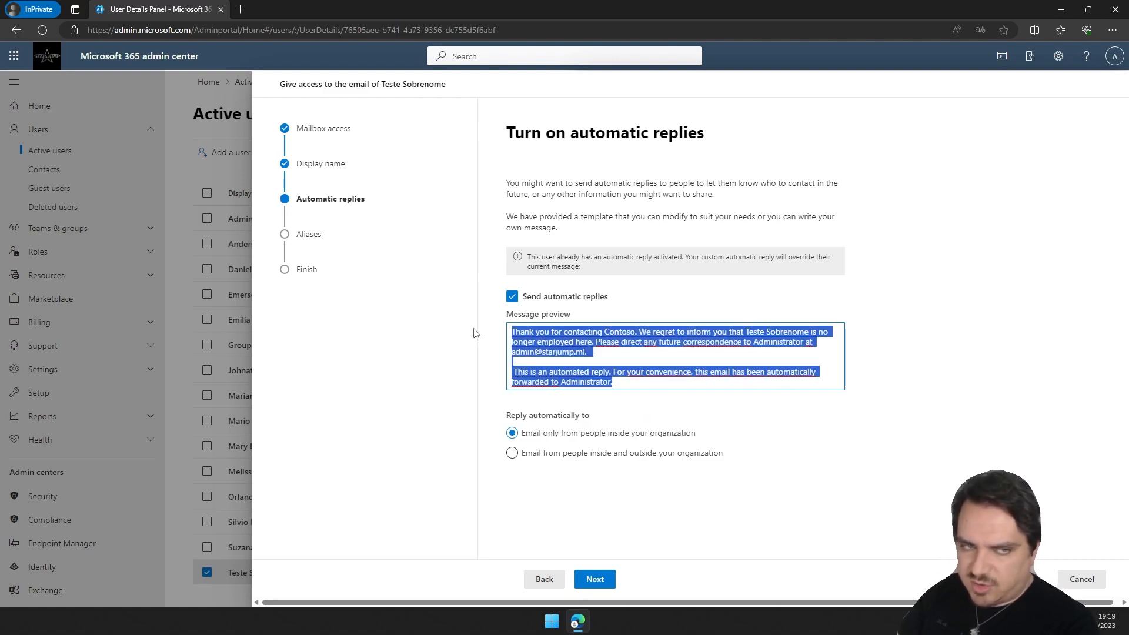
left_click(655, 351)
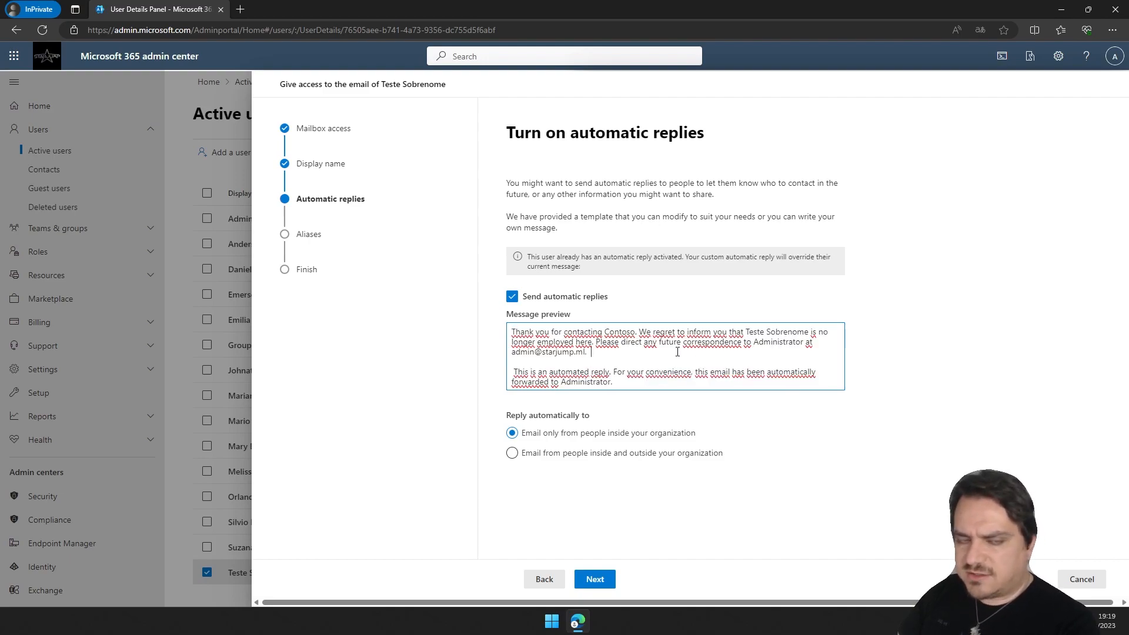
left_click(512, 297)
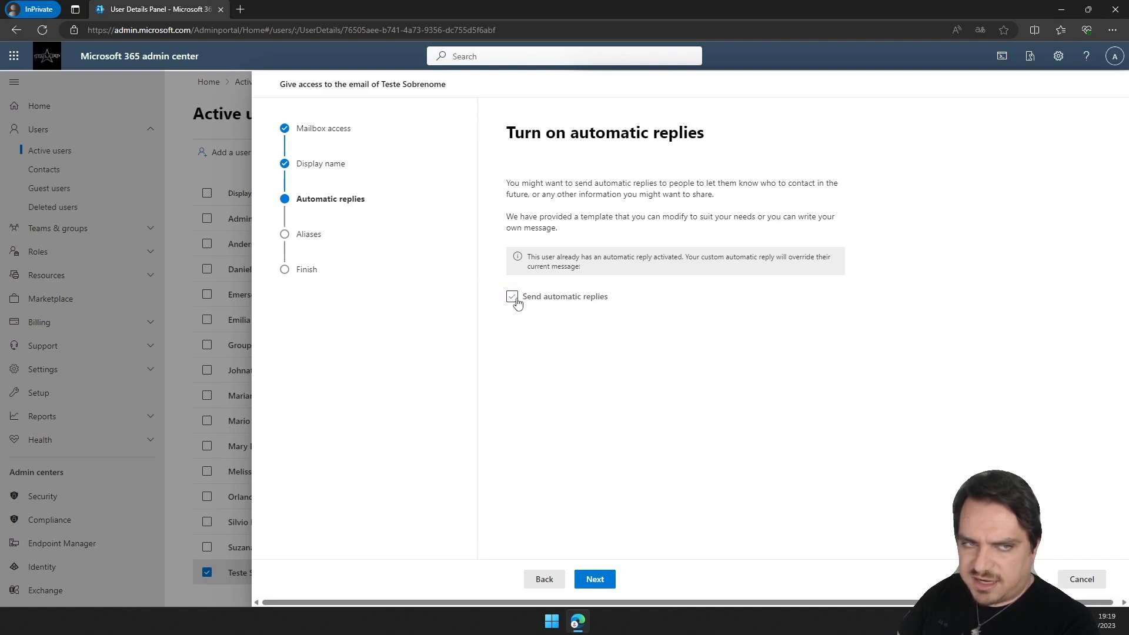
left_click(597, 580)
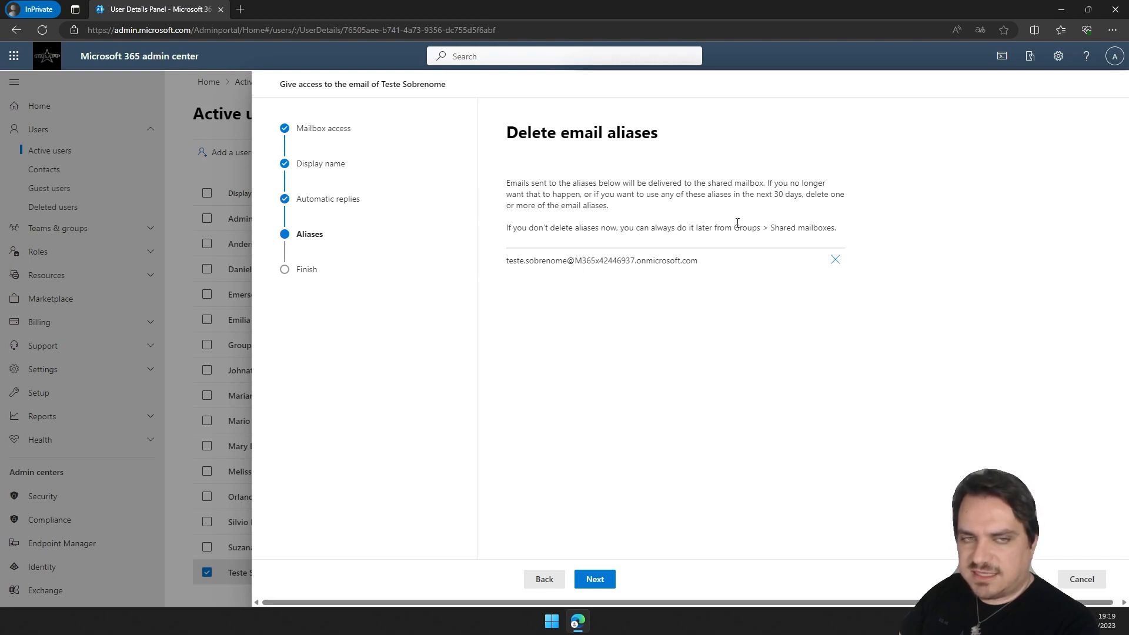
left_click(616, 582)
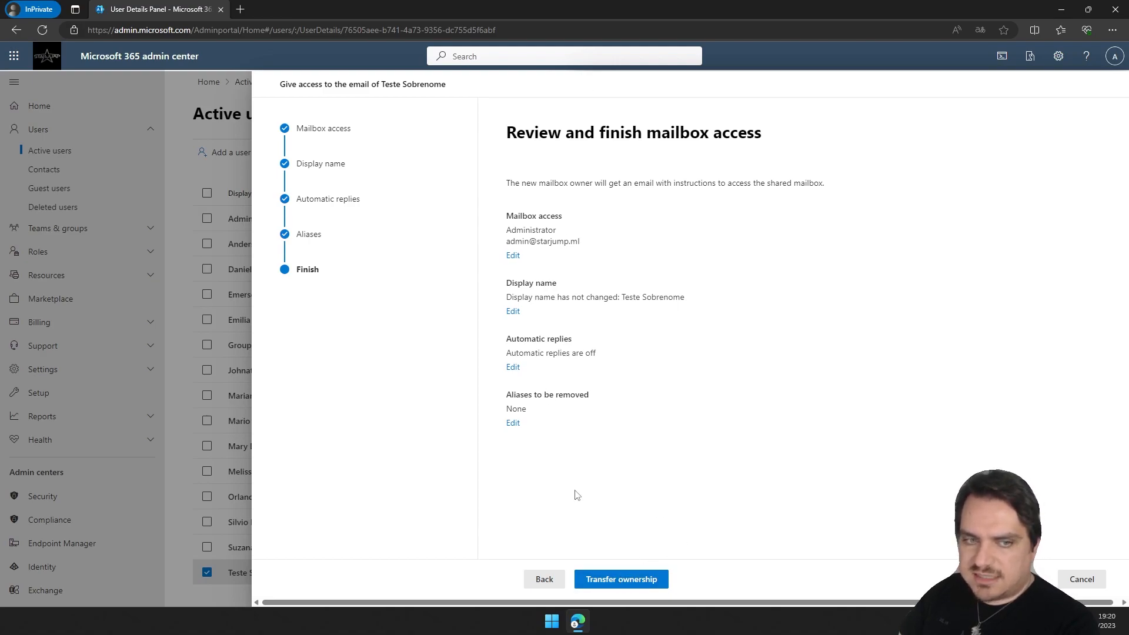
Transfer mailbox ownership to Administrator and assign and convert the deleted user into a shared mailbox.
left_click(622, 582)
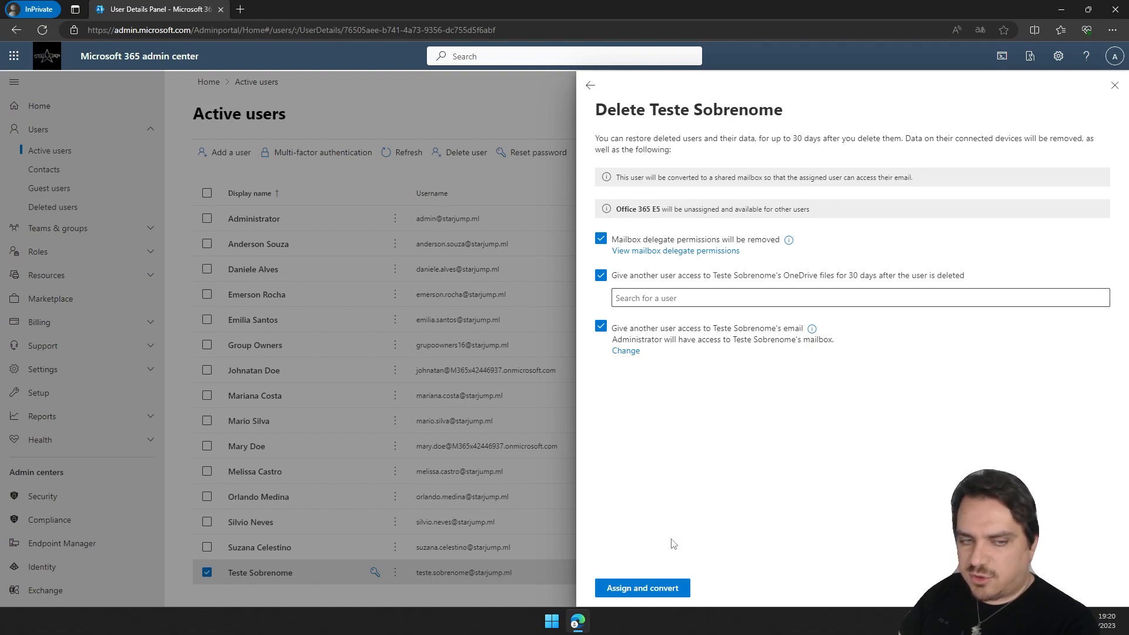
left_click(648, 596)
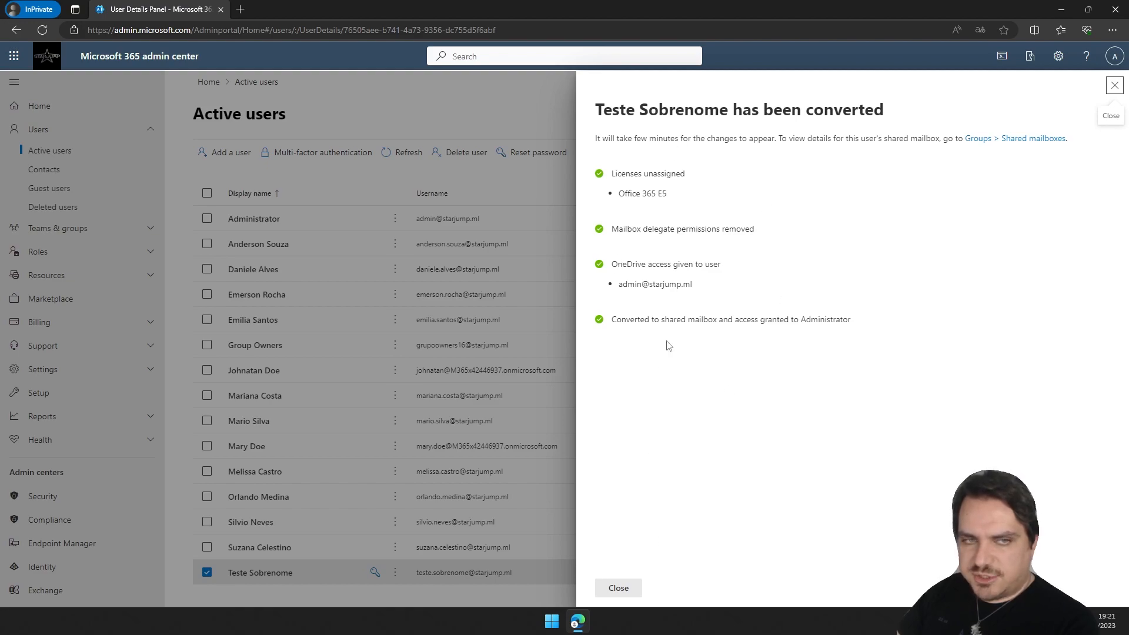
left_click(618, 589)
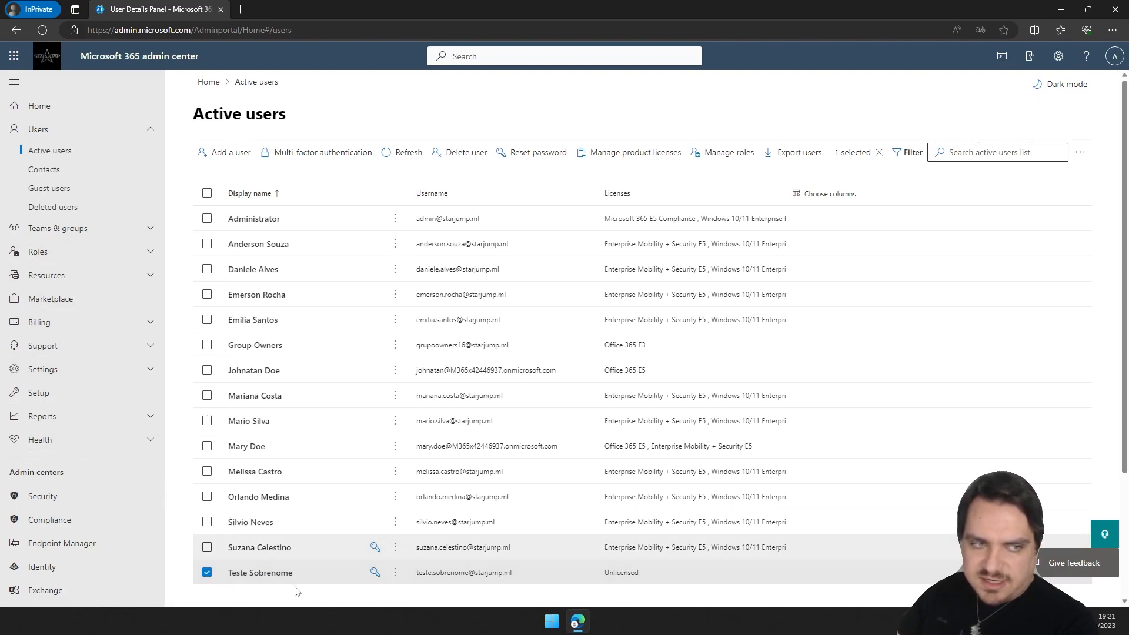
Open the Teste Sobrenome entry under Shared mailboxes to review its details.
scroll(446, 421, "down", 3)
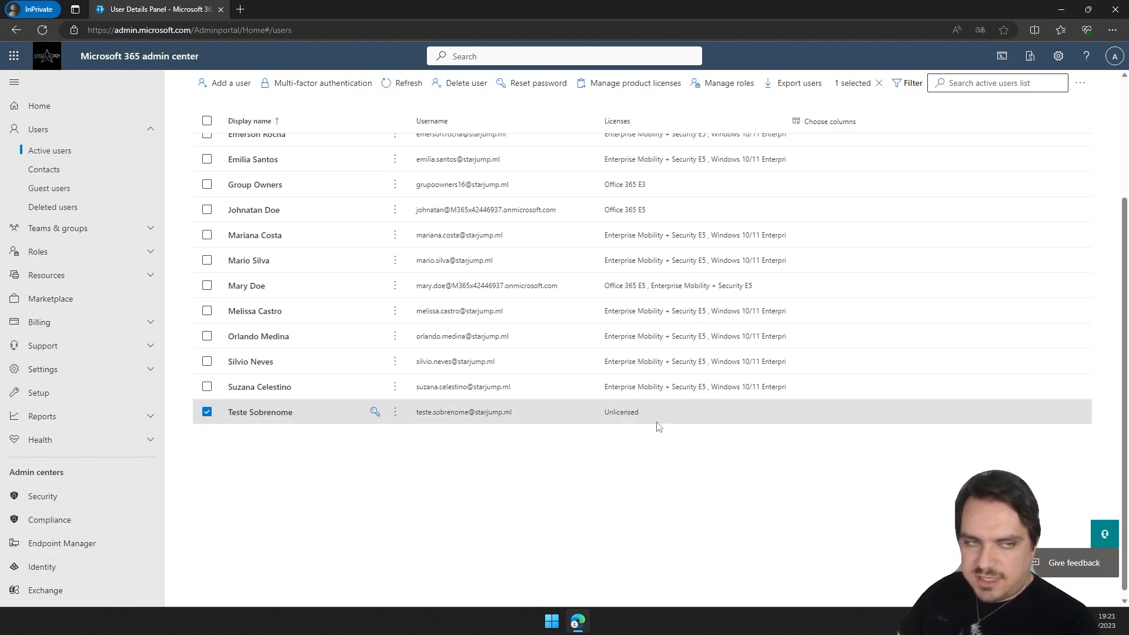
scroll(579, 419, "up", 3)
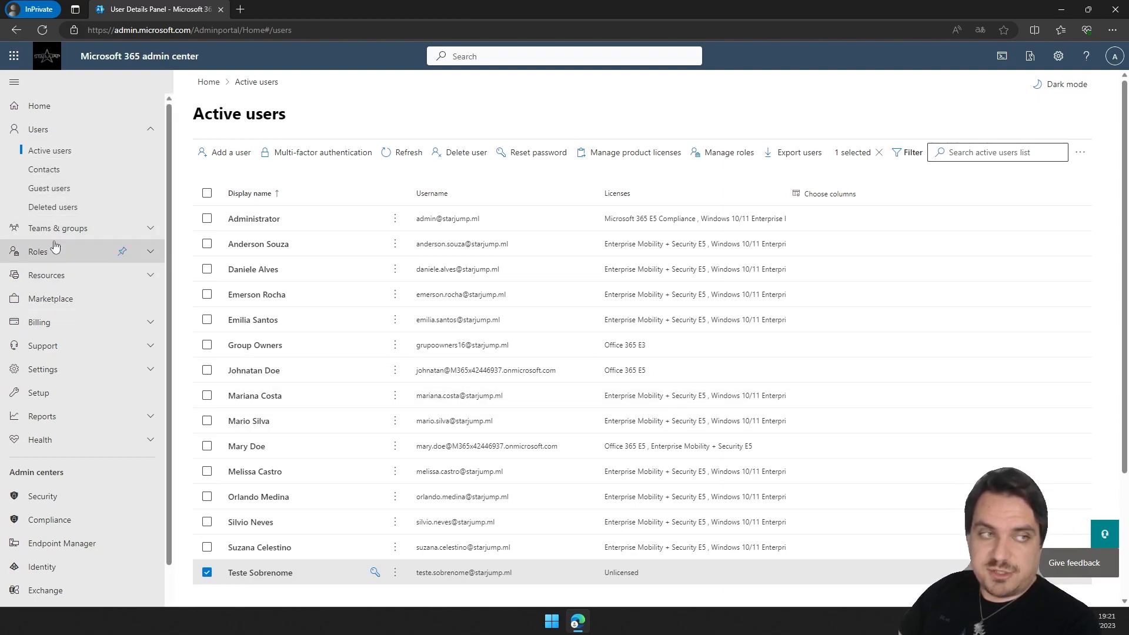
left_click(70, 229)
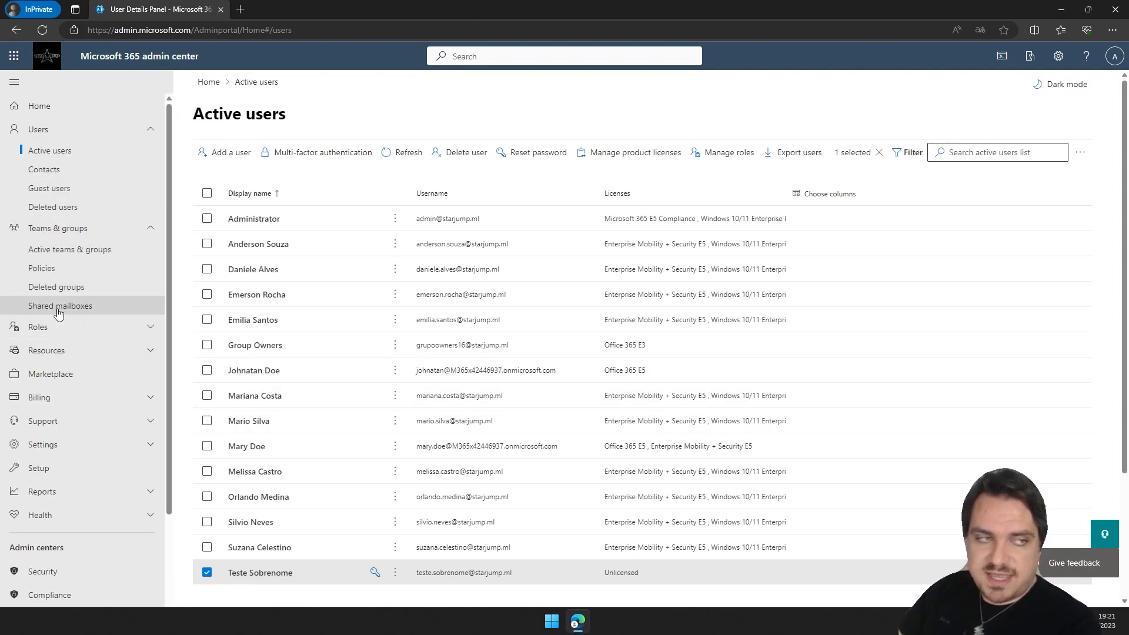
left_click(81, 306)
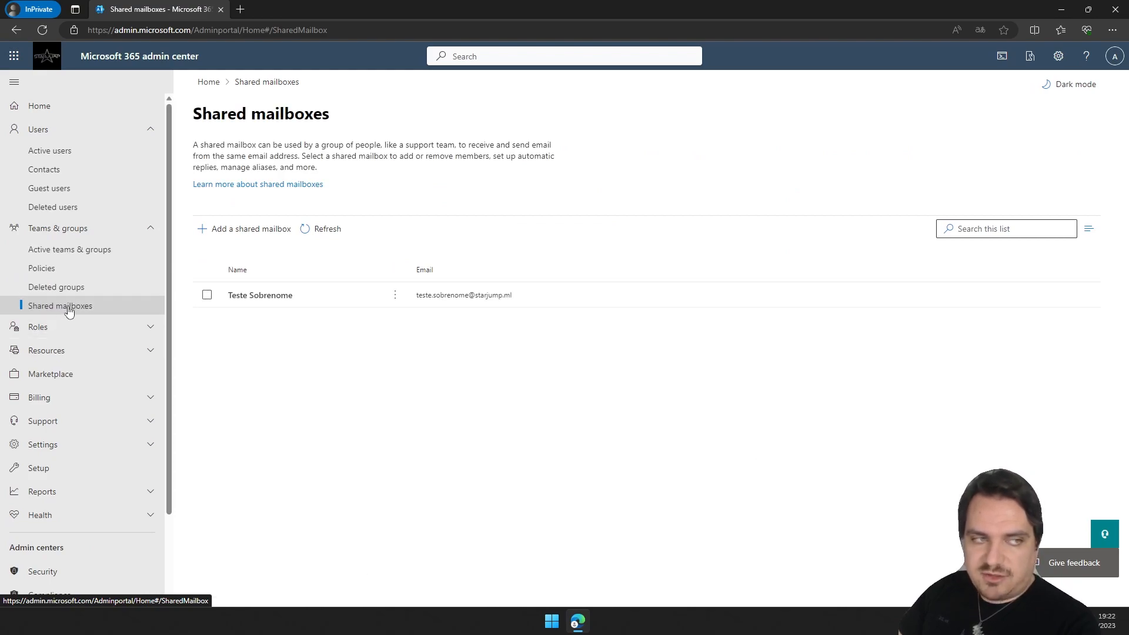
left_click(276, 299)
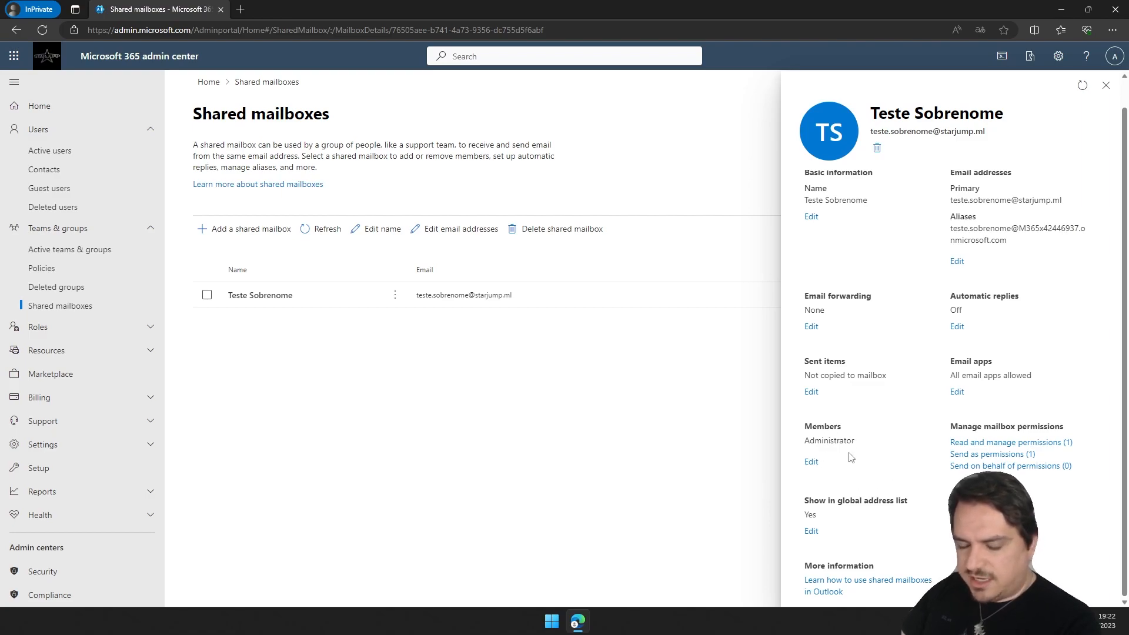
left_click(1106, 86)
Export the active users list and open the downloaded CSV file.
left_click(50, 151)
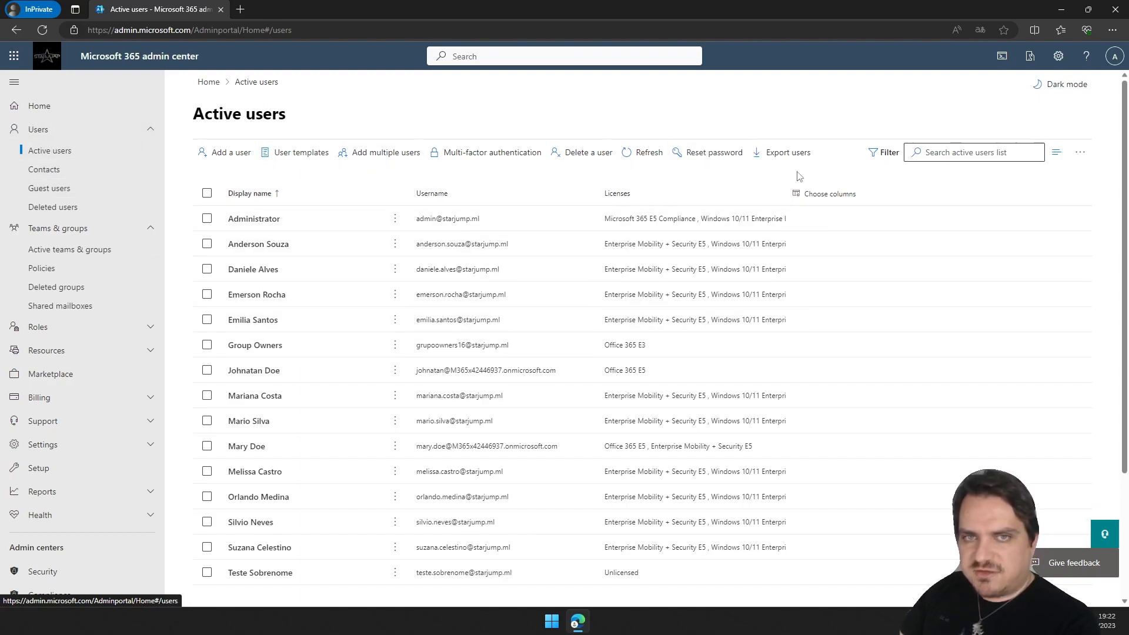
left_click(789, 156)
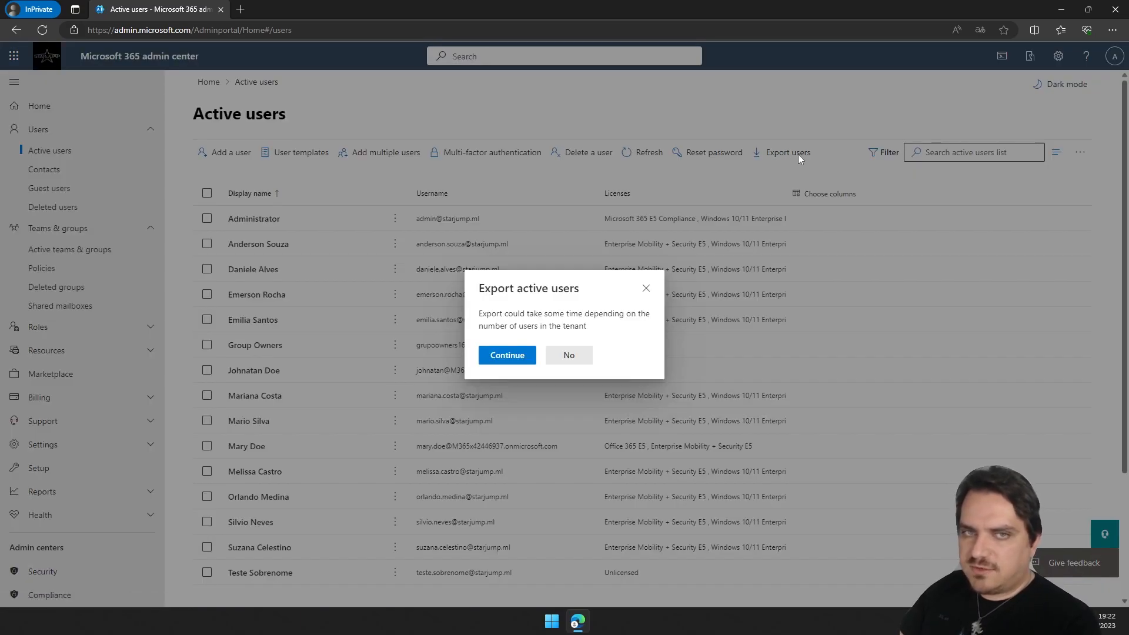
left_click(519, 356)
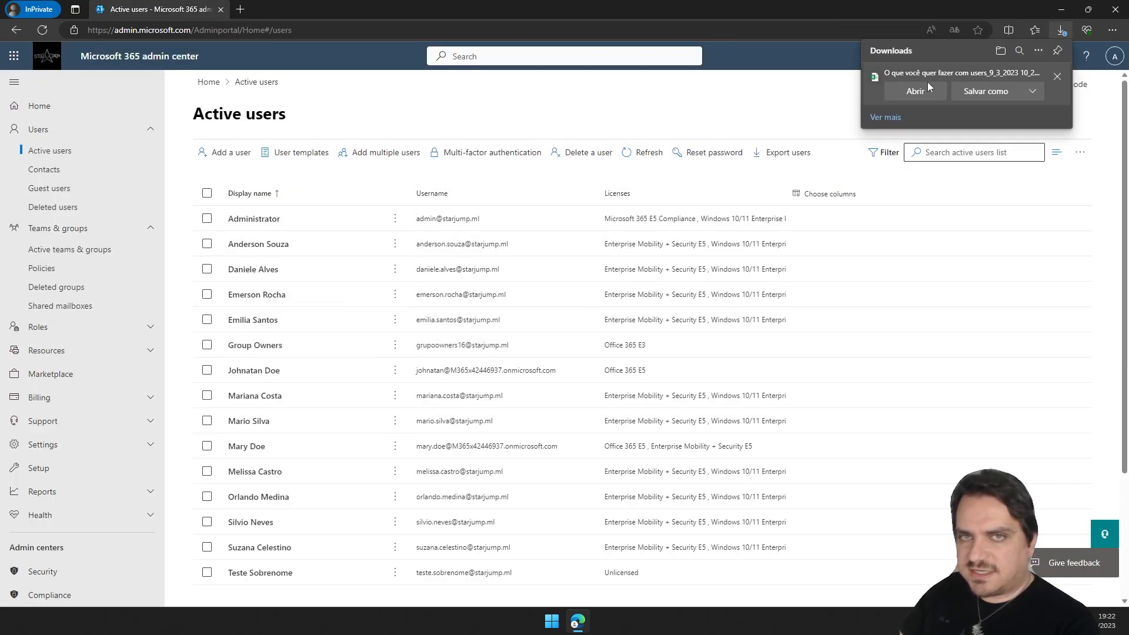
left_click(915, 92)
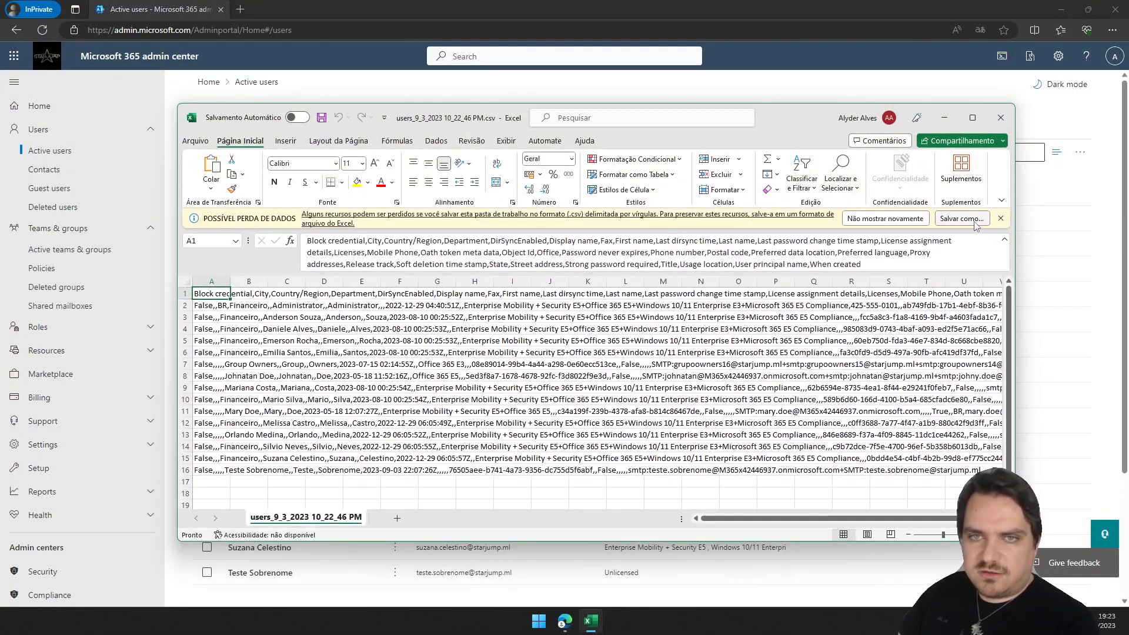
Split column A of the exported sheet into separate columns with the Text to Columns wizard, using a delimited comma format.
left_click(972, 118)
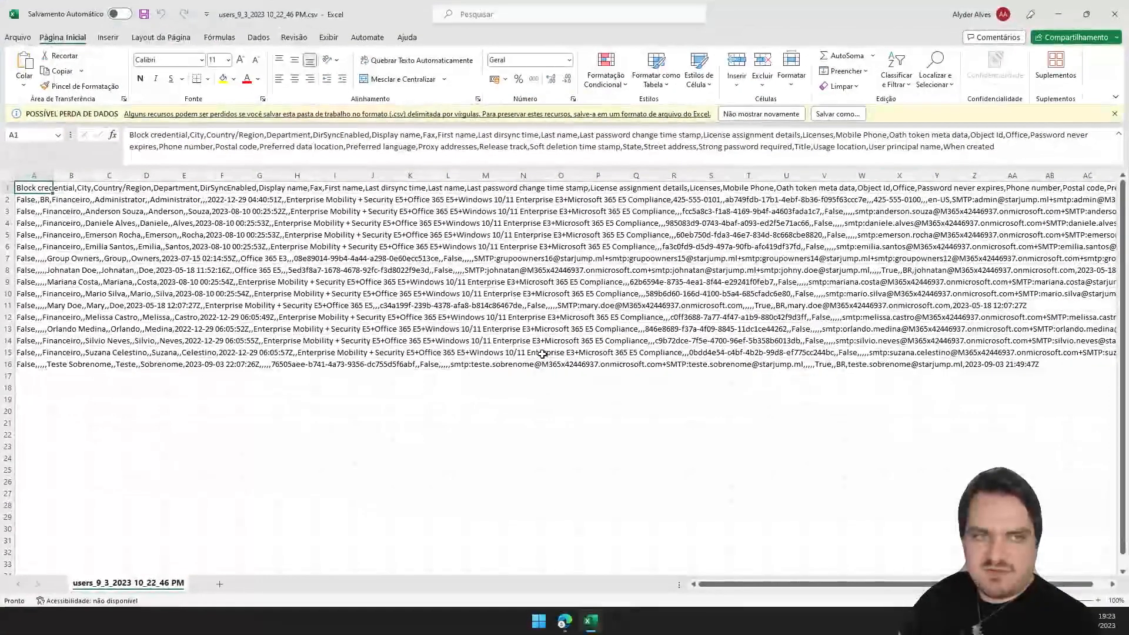
left_click(33, 175)
left_click(259, 37)
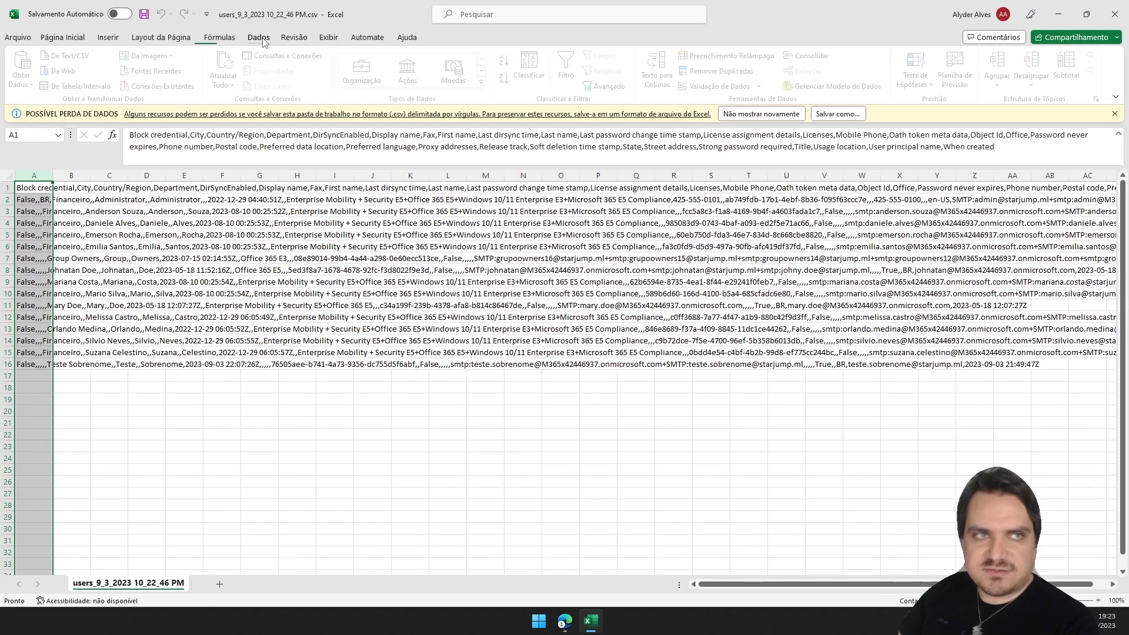
left_click(662, 68)
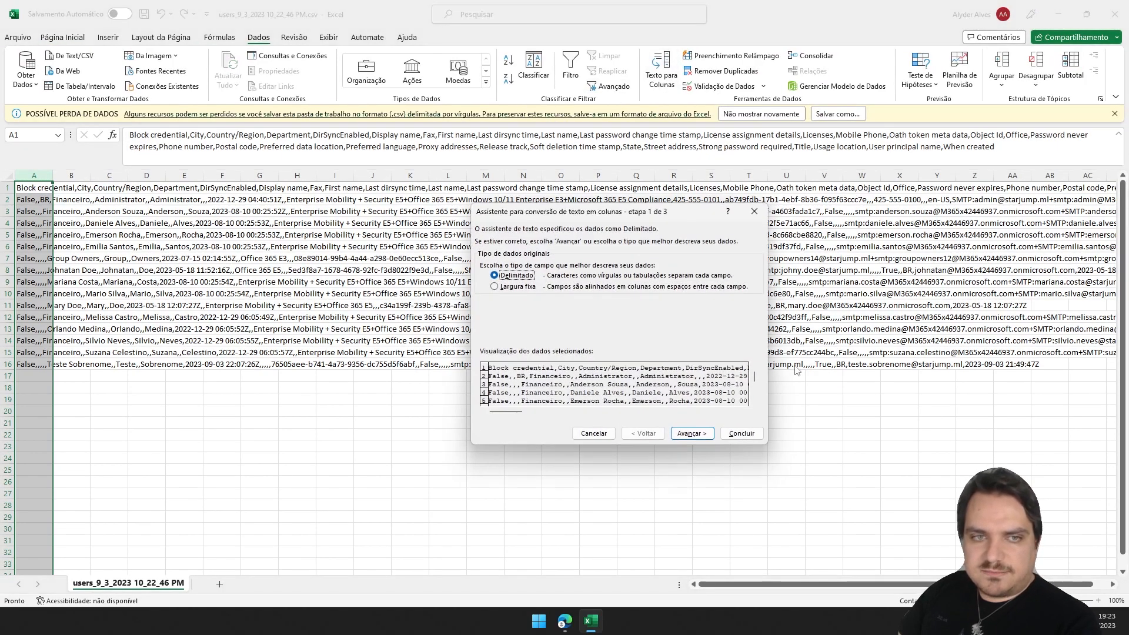
left_click(671, 430)
left_click(484, 285)
left_click(671, 433)
left_click(734, 433)
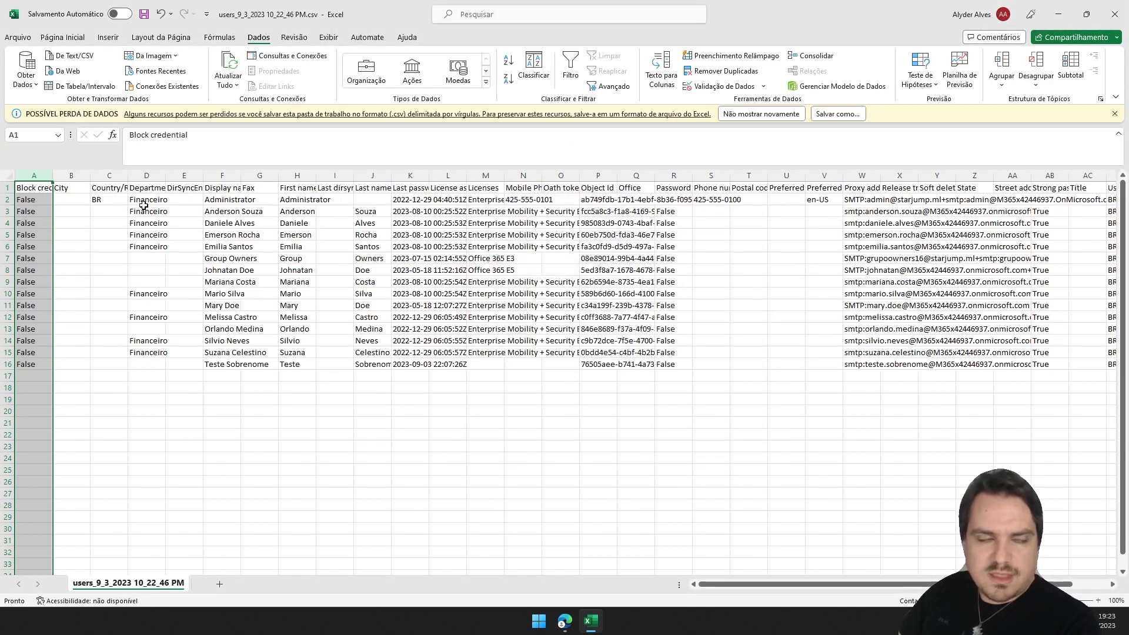
Select the whole sheet, autofit all column widths, and close the workbook.
left_click(7, 176)
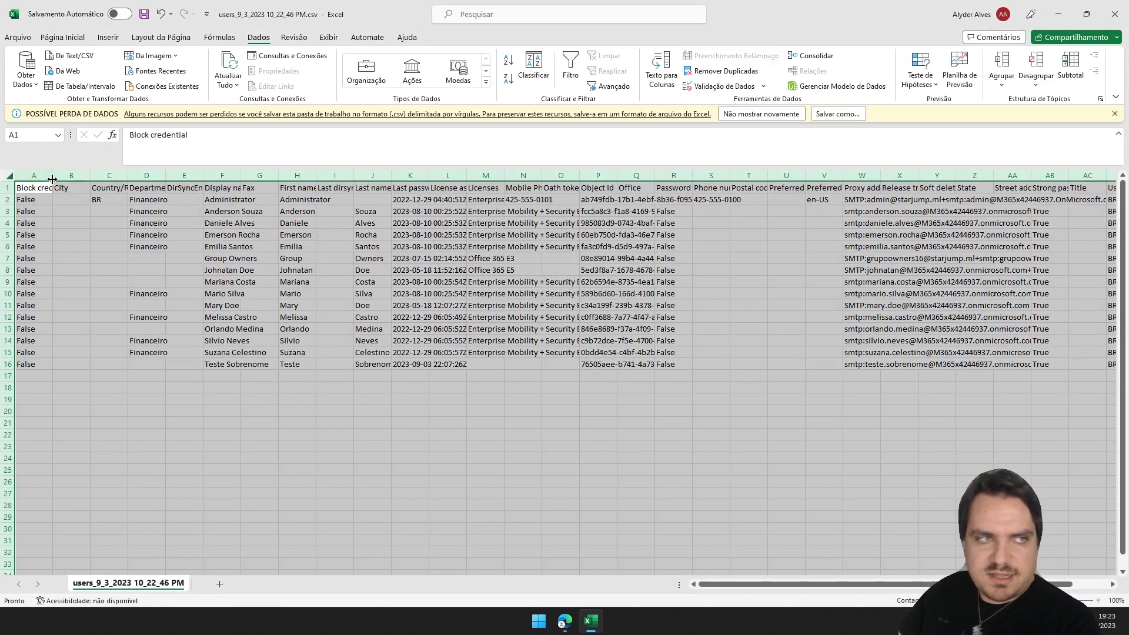
double_click(53, 175)
left_click(388, 434)
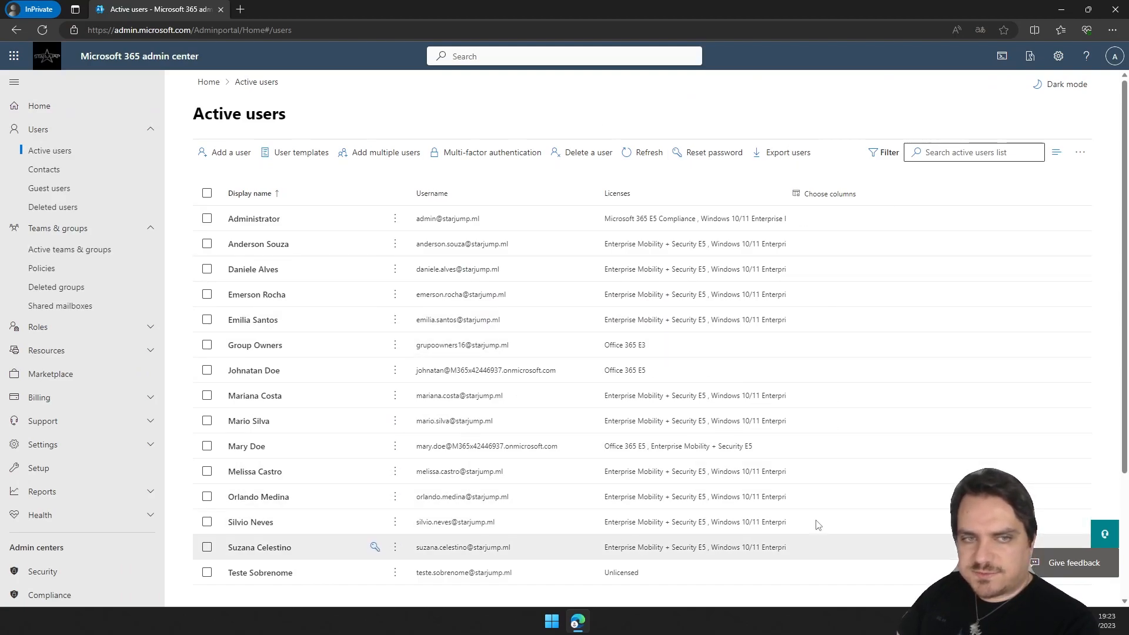
scroll(764, 438, "down", 3)
scroll(764, 439, "up", 3)
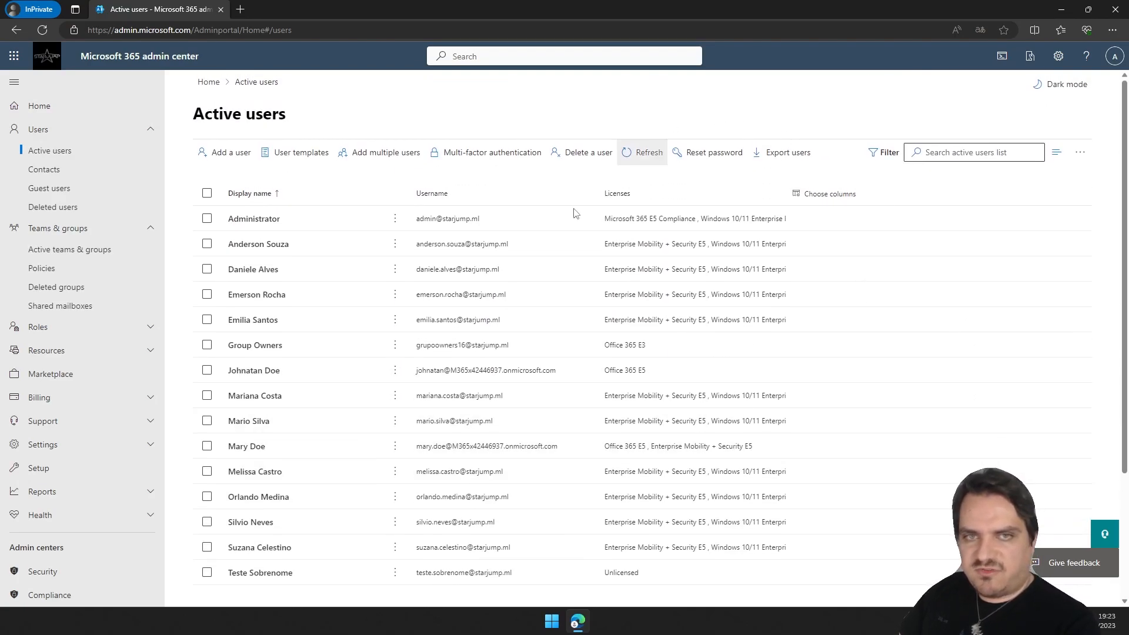